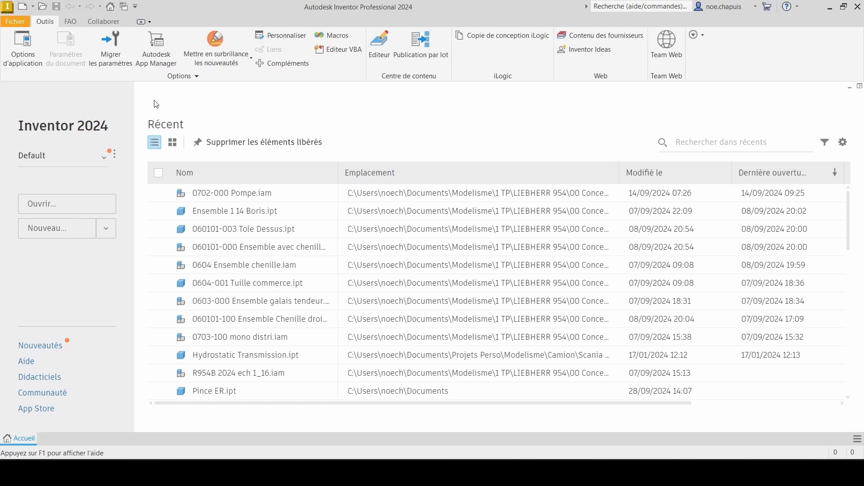
Step: Change the application's drawing-area colour scheme to Millénium
{"action": "left_click", "coordinate": [21, 36]}
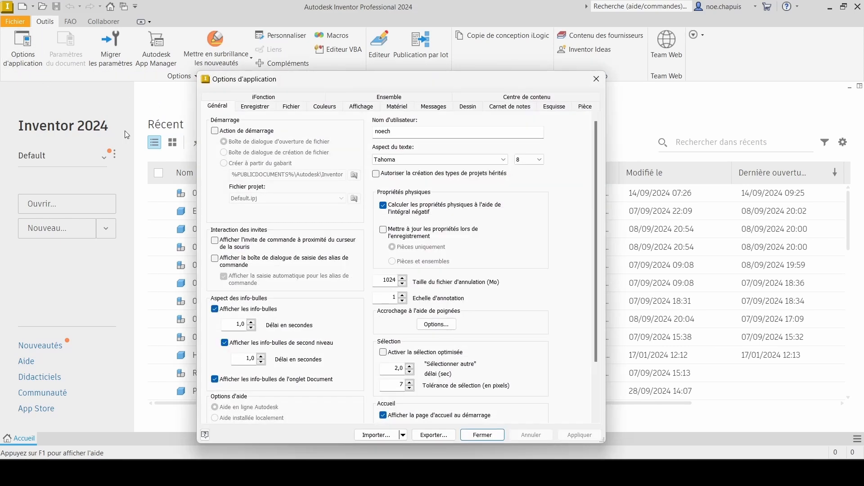
{"action": "left_click", "coordinate": [326, 107]}
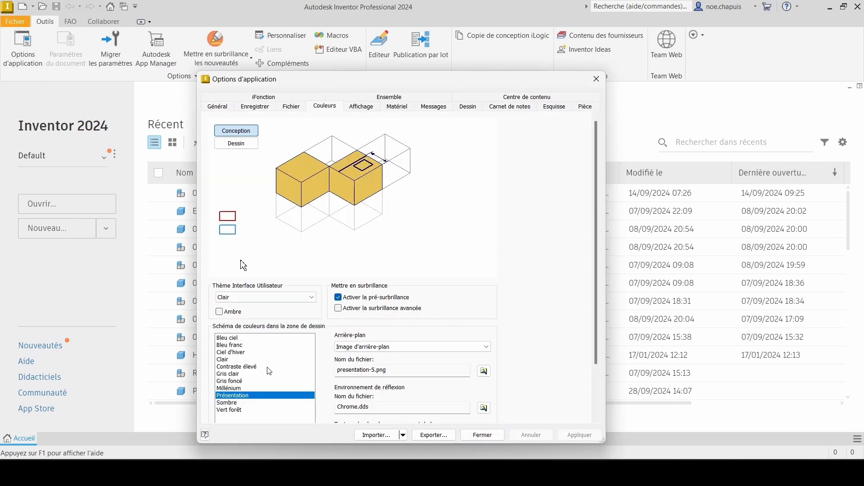
{"action": "left_click", "coordinate": [231, 388]}
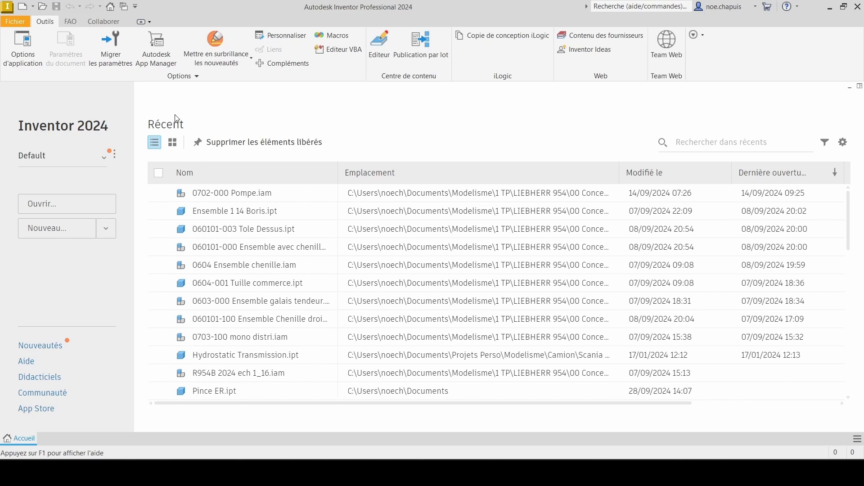
Step: Create a new part file from the Standard.ipt template
{"action": "left_click", "coordinate": [15, 23]}
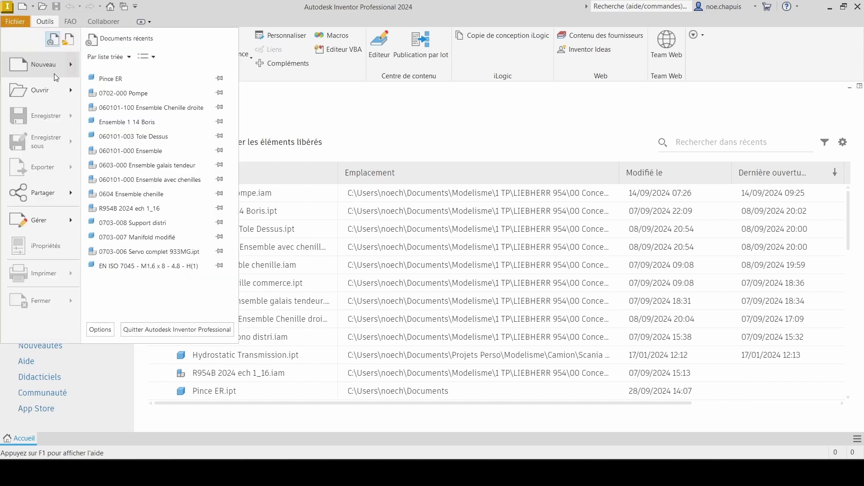
{"action": "left_click", "coordinate": [43, 60]}
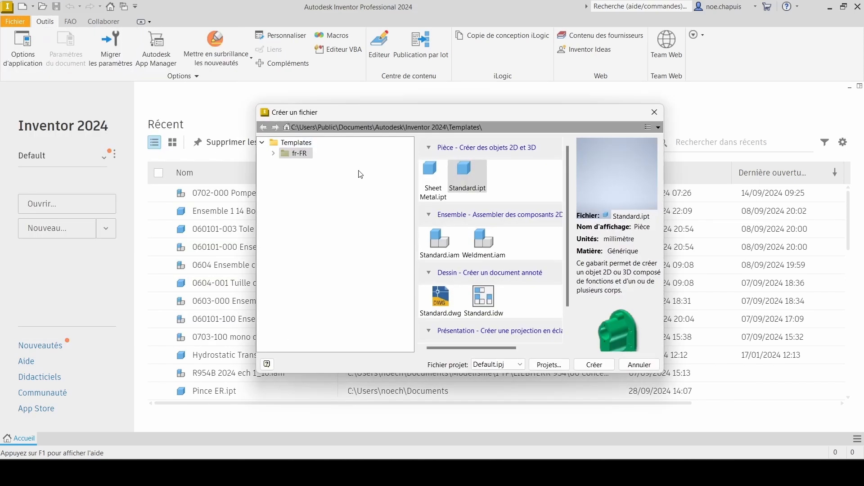
{"action": "double_click", "coordinate": [469, 175]}
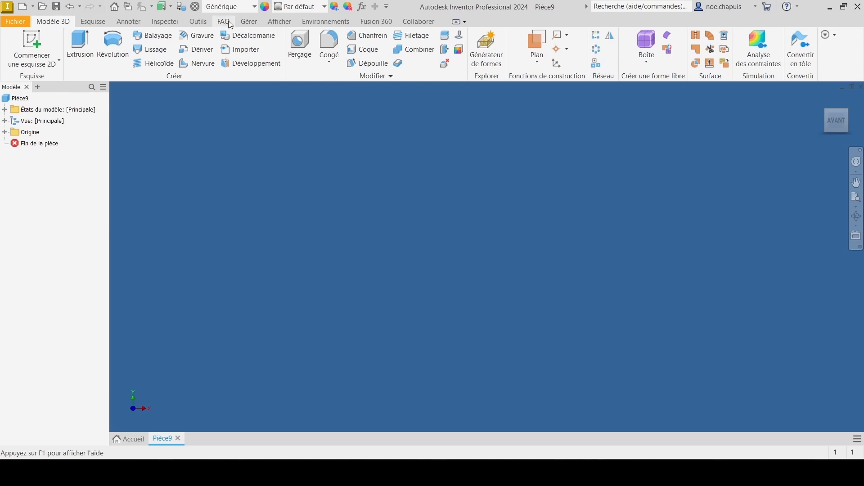
Step: In the part's parameter table, add a numeric user parameter named Taille_ER with a value of 11 mm
{"action": "left_click", "coordinate": [250, 23]}
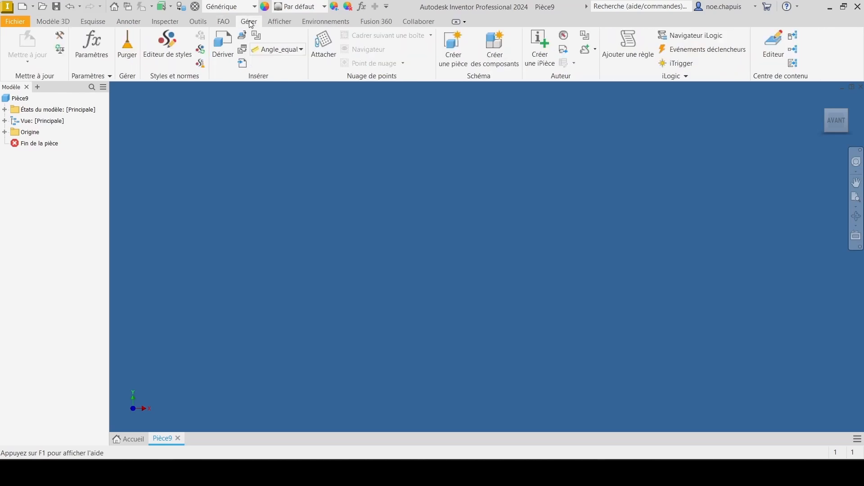
{"action": "left_click", "coordinate": [92, 43]}
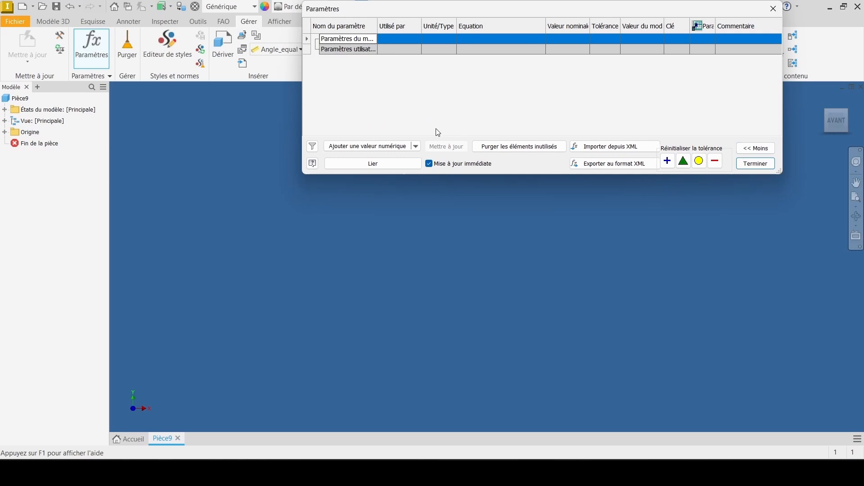
{"action": "left_click", "coordinate": [366, 146]}
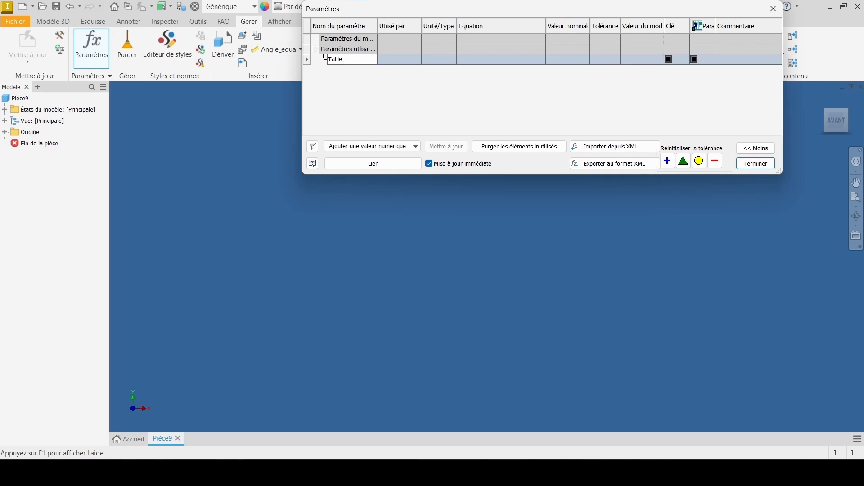
{"action": "type", "text": "_ER"}
{"action": "key", "text": "Return"}
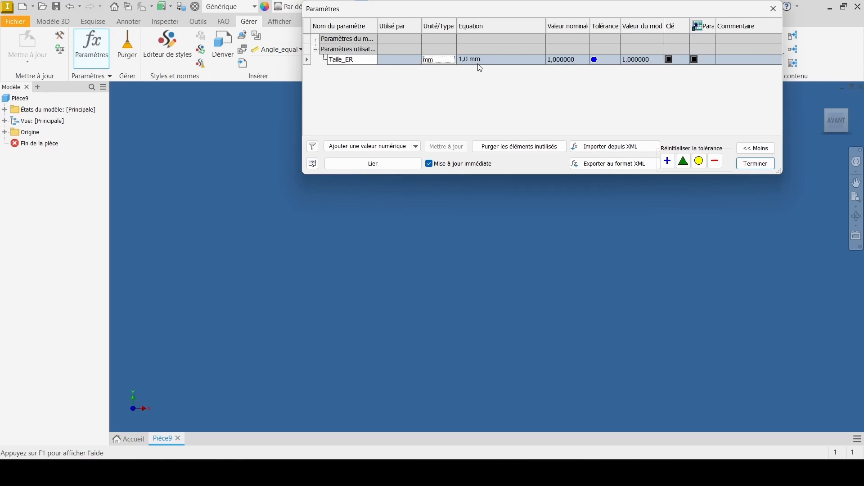
{"action": "left_click", "coordinate": [496, 62]}
{"action": "type", "text": "11"}
{"action": "key", "text": "Return"}
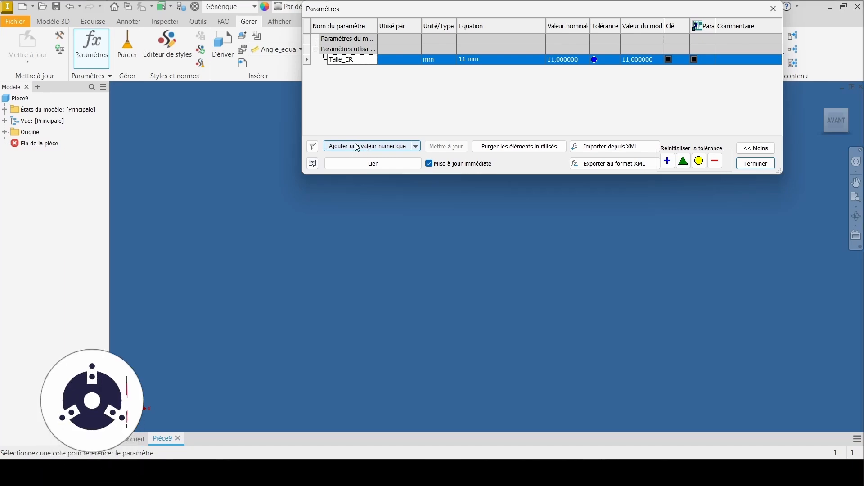
Step: Add a numeric user parameter named D_Serrage in mm with the default value
{"action": "left_click", "coordinate": [358, 146]}
{"action": "type", "text": "D"}
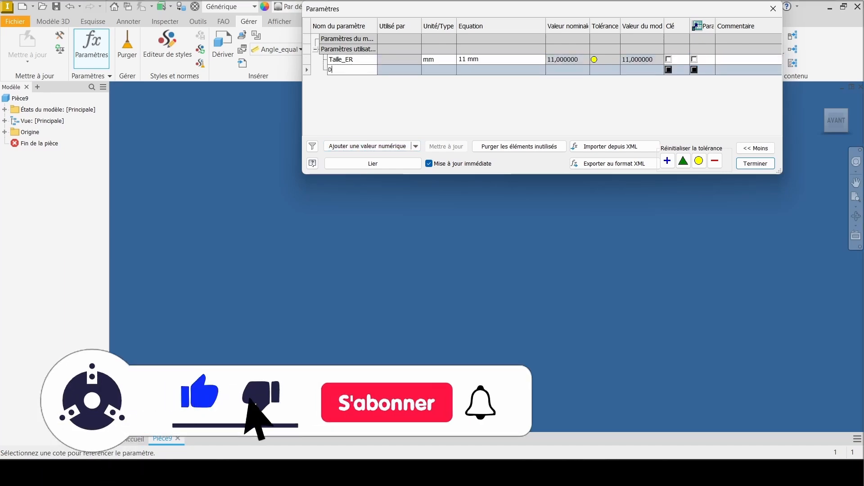
{"action": "type", "text": "_Serrage"}
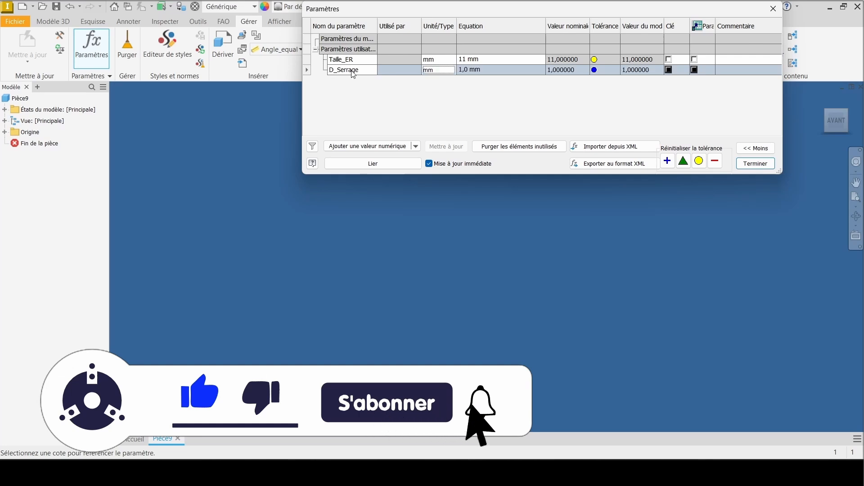
{"action": "key", "text": "Return"}
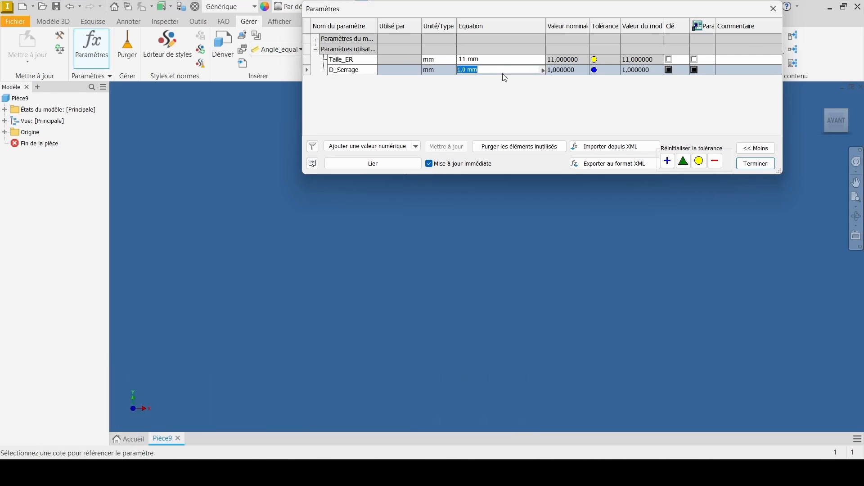
Step: Add a numeric user parameter named Longueur with a value of 18 mm
{"action": "left_click", "coordinate": [360, 147]}
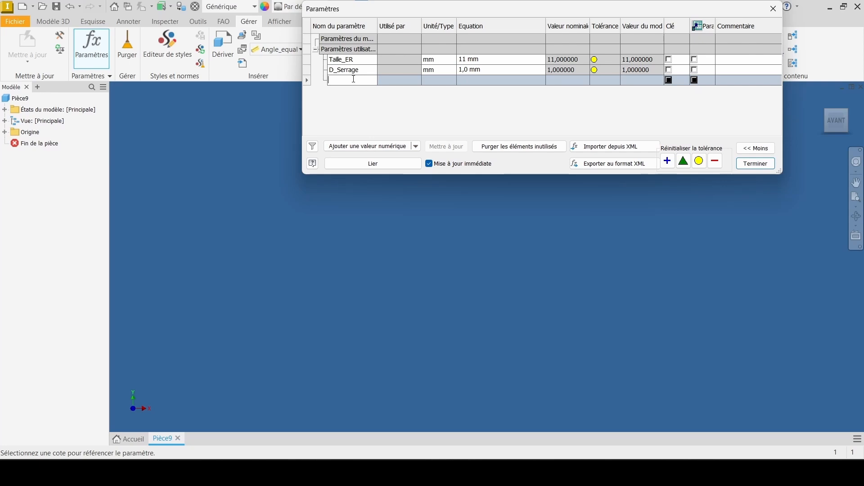
{"action": "type", "text": "Longueur"}
{"action": "key", "text": "Tab"}
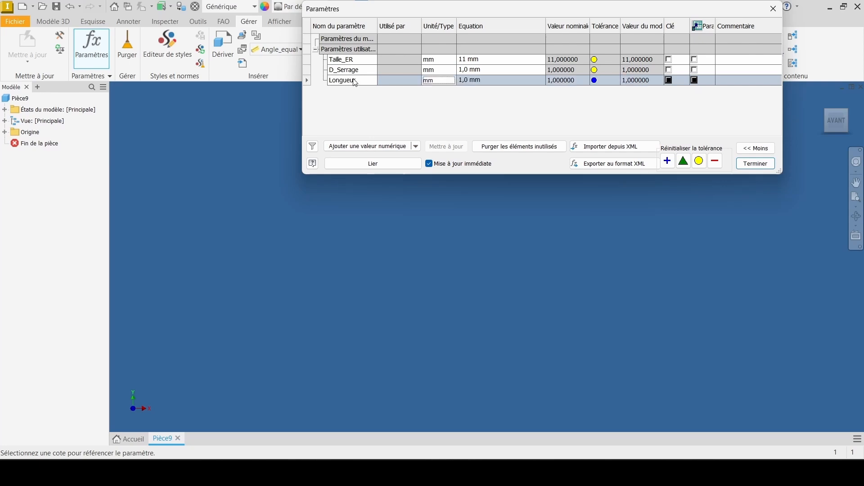
{"action": "key", "text": "Tab"}
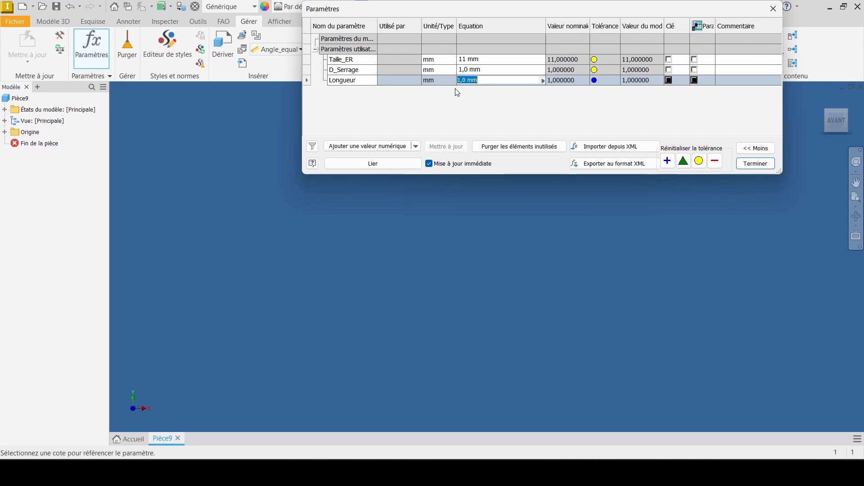
{"action": "type", "text": "18"}
{"action": "key", "text": "Return"}
Step: Add a numeric user parameter named D_gorge with a value of 9,5 mm
{"action": "left_click", "coordinate": [368, 146]}
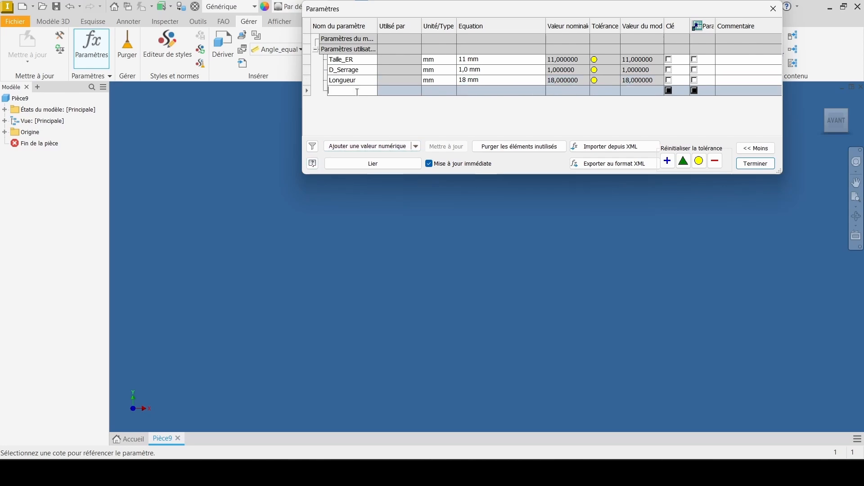
{"action": "type", "text": "D_gorge"}
{"action": "key", "text": "Tab"}
{"action": "key", "text": "Tab"}
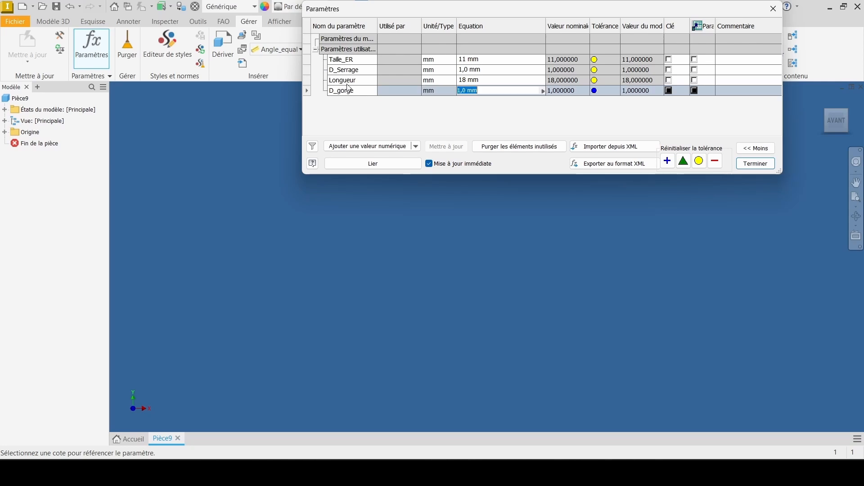
{"action": "type", "text": "9,5"}
{"action": "key", "text": "Return"}
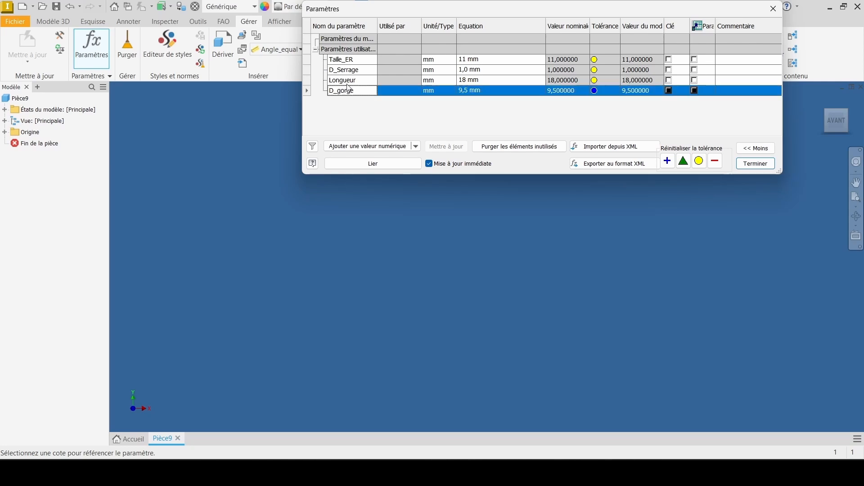
Step: Add a numeric user parameter named L_gorge with a value of 1,5 mm
{"action": "left_click", "coordinate": [382, 146]}
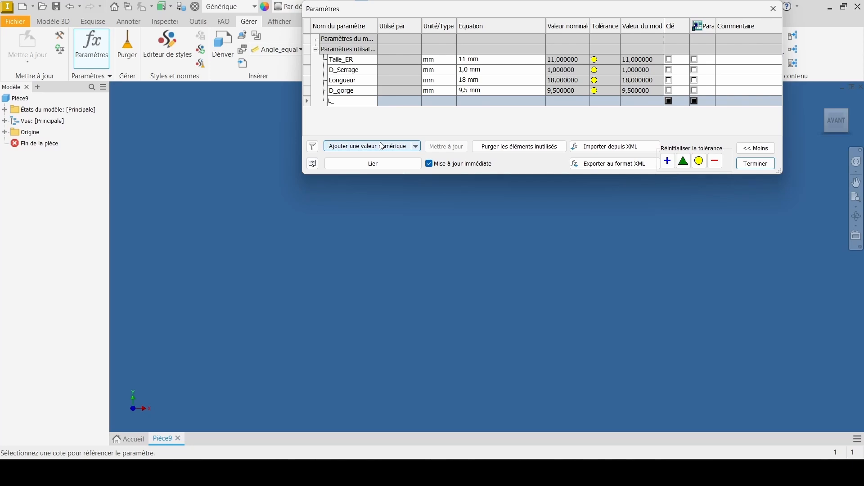
{"action": "type", "text": "L_gorge"}
{"action": "key", "text": "Tab"}
{"action": "key", "text": "Tab"}
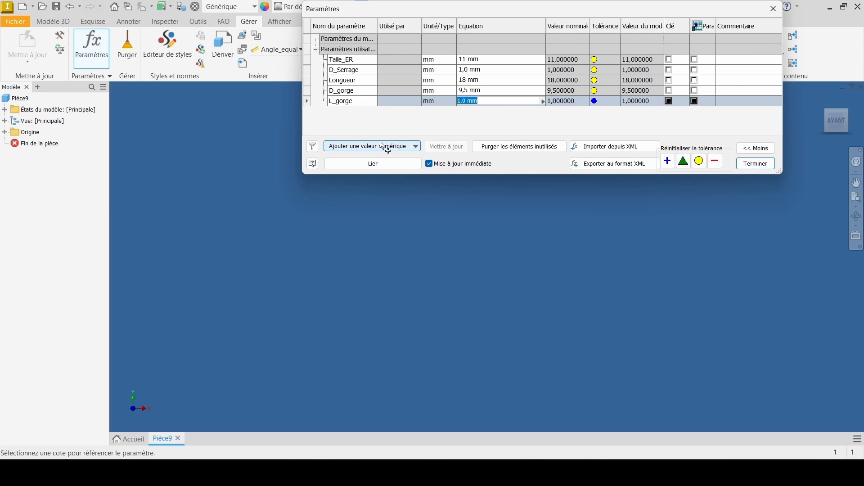
{"action": "type", "text": "1,5"}
{"action": "key", "text": "Return"}
Step: Add a numeric user parameter named Deca_gorge with a value of 2,5 mm
{"action": "left_click", "coordinate": [382, 146]}
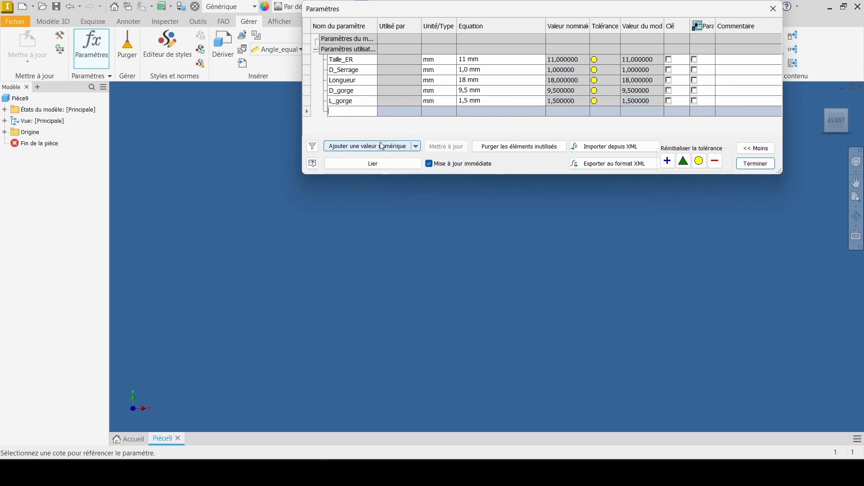
{"action": "type", "text": "Deca_gorge"}
{"action": "key", "text": "Tab"}
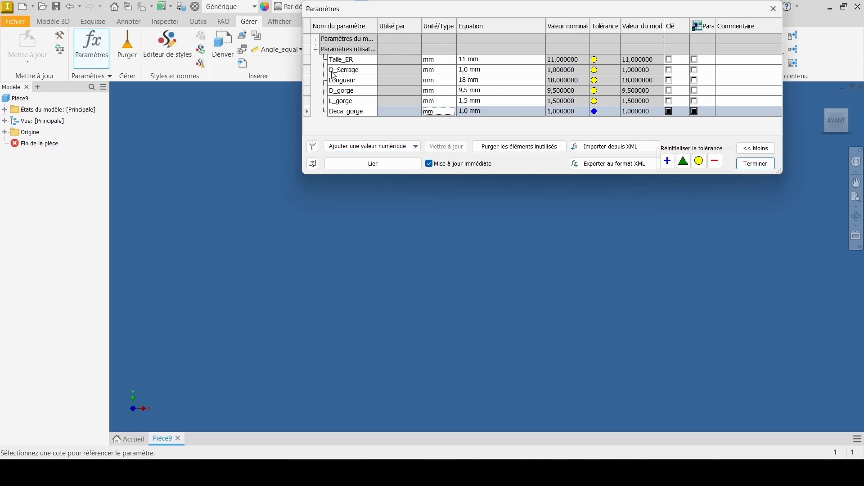
{"action": "key", "text": "Tab"}
{"action": "type", "text": "2."}
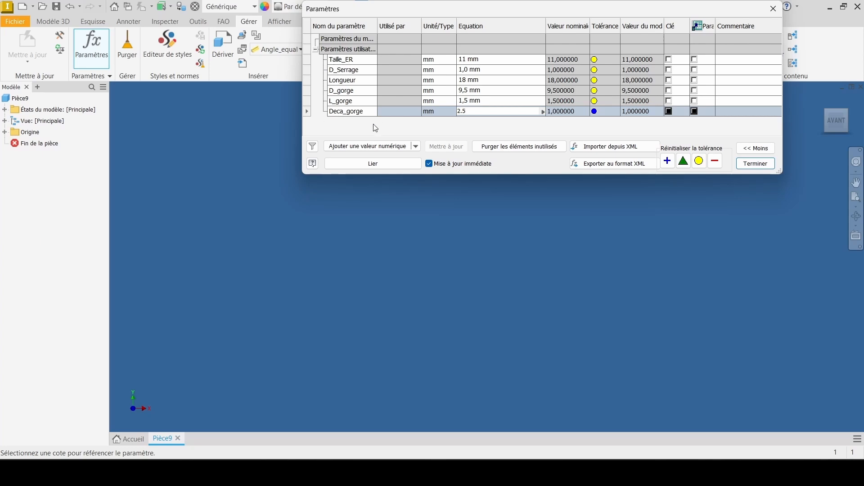
{"action": "key", "text": "Return"}
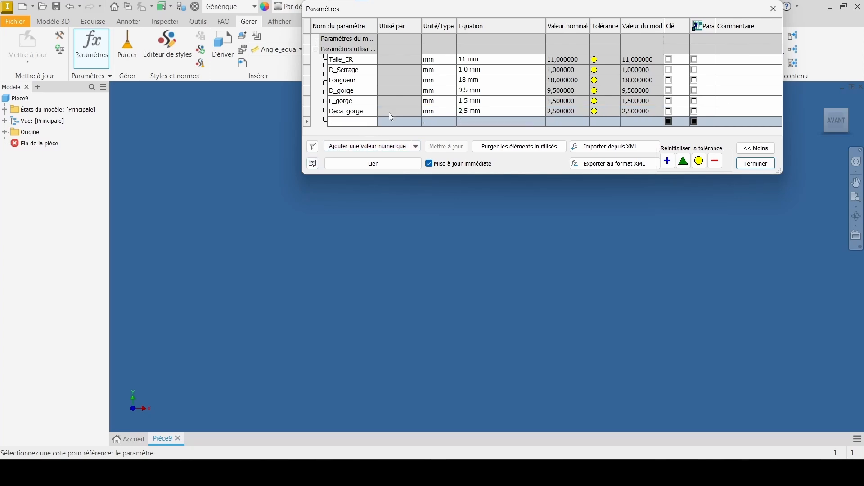
Step: Add a user parameter named N_rainures with the undefined unit (nd) and a value of 4, and finish editing the parameters
{"action": "type", "text": "N_rainures"}
{"action": "key", "text": "Return"}
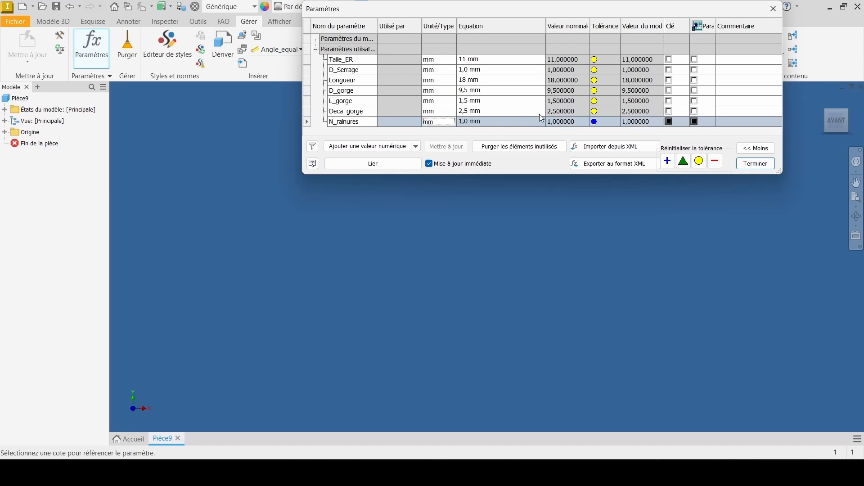
{"action": "left_click", "coordinate": [446, 122]}
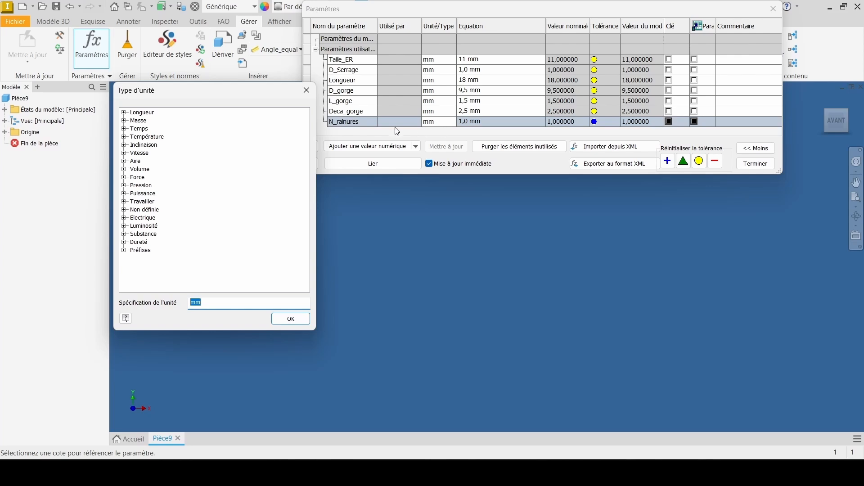
{"action": "left_click", "coordinate": [124, 210]}
{"action": "left_click", "coordinate": [157, 219]}
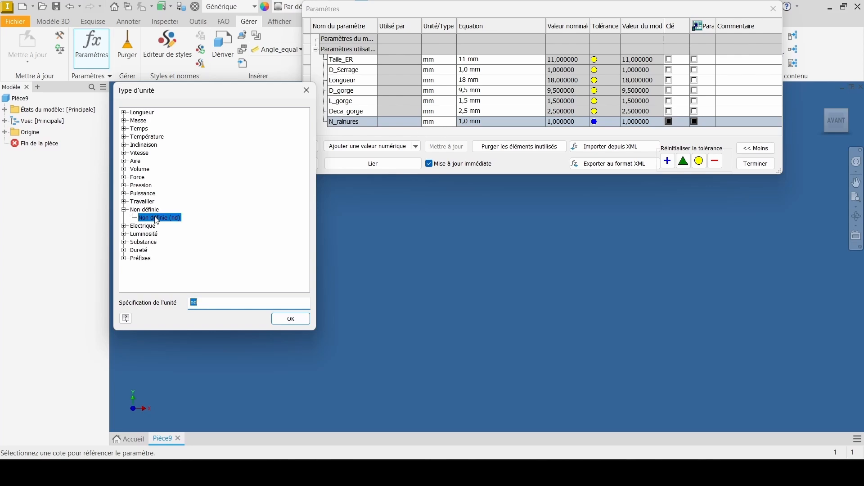
{"action": "left_click", "coordinate": [291, 319]}
{"action": "left_click", "coordinate": [501, 122]}
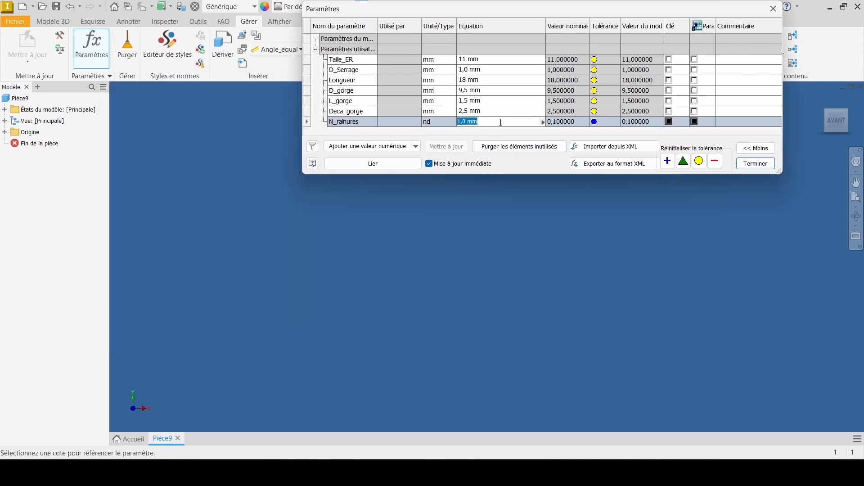
{"action": "type", "text": "4"}
{"action": "key", "text": "Return"}
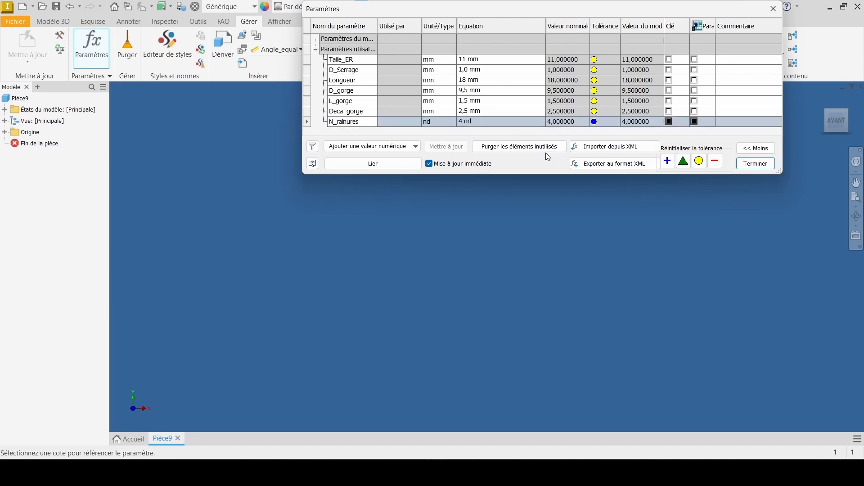
{"action": "left_click", "coordinate": [756, 164]}
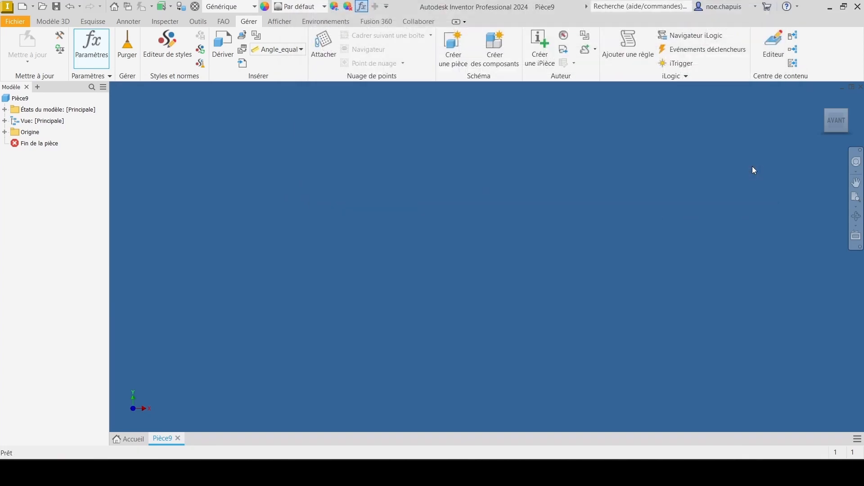
Step: Start a 2D sketch on the XY origin plane
{"action": "left_click", "coordinate": [92, 22]}
{"action": "left_click", "coordinate": [48, 42]}
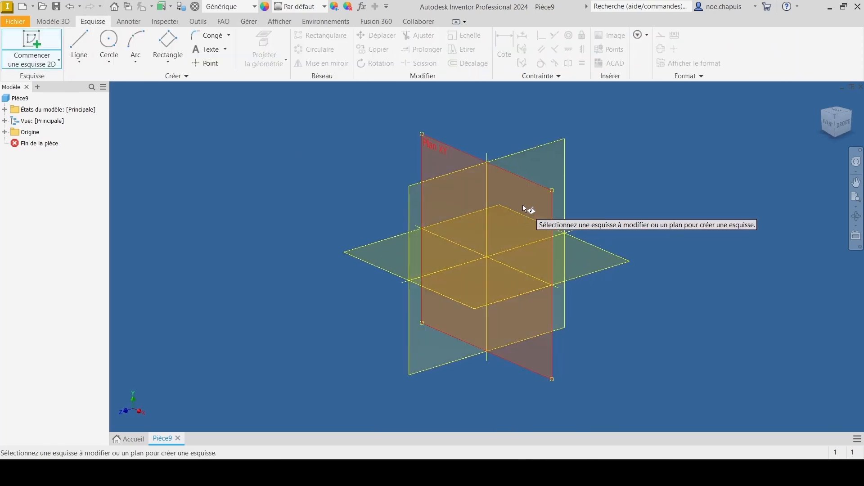
{"action": "left_click", "coordinate": [524, 207]}
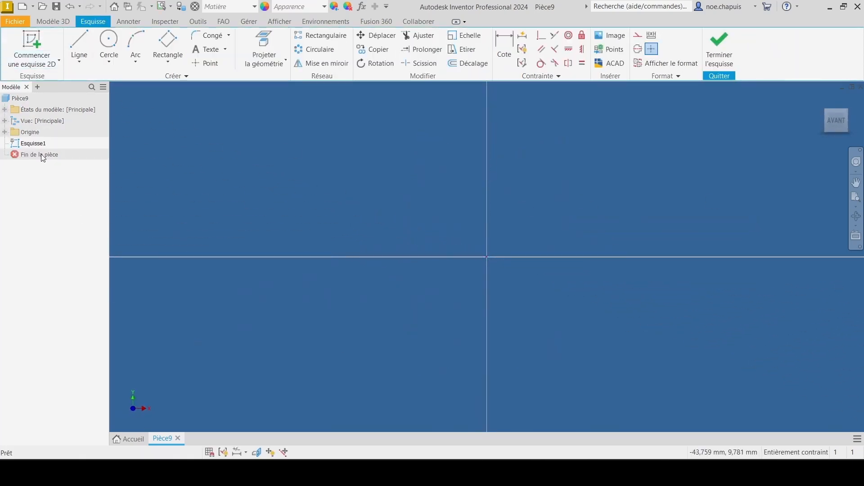
Step: Sketch a closed half-profile from the origin, about 29.7 mm long, with two sloped upper edges separated by a rectangular groove about 3.1 mm deep
{"action": "left_click", "coordinate": [81, 45]}
{"action": "left_click", "coordinate": [487, 257]}
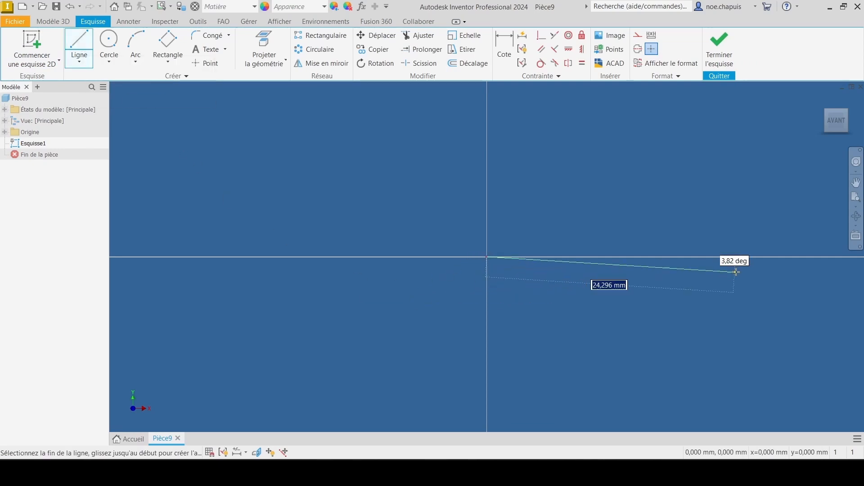
{"action": "left_click", "coordinate": [791, 260]}
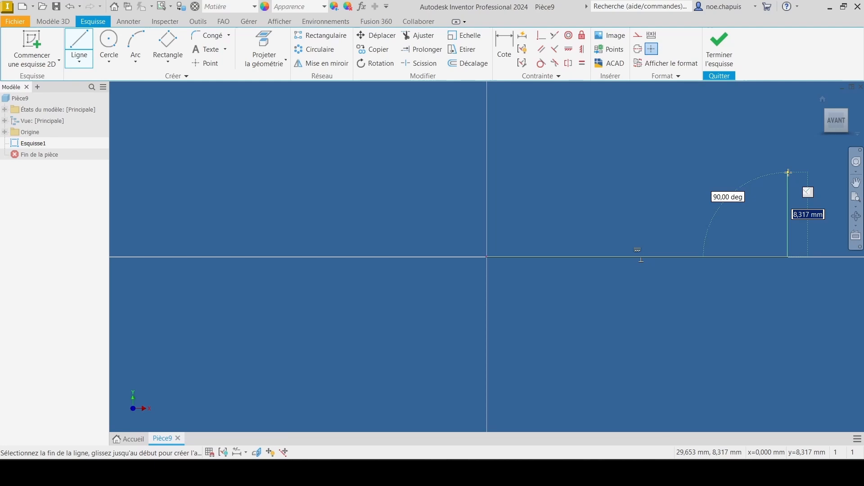
{"action": "left_click", "coordinate": [788, 172]}
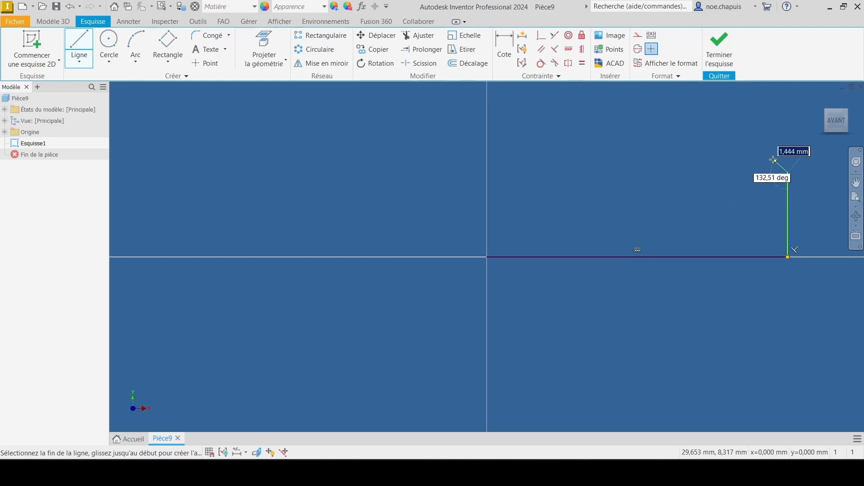
{"action": "left_click", "coordinate": [732, 130]}
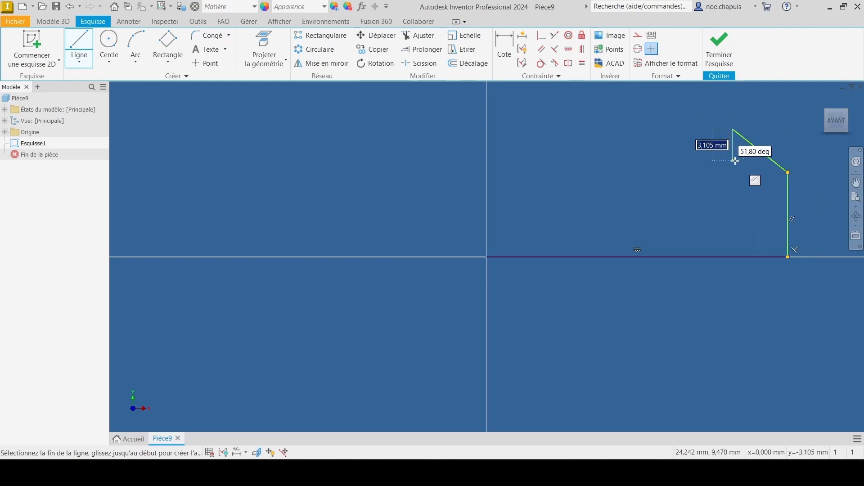
{"action": "left_click", "coordinate": [733, 161]}
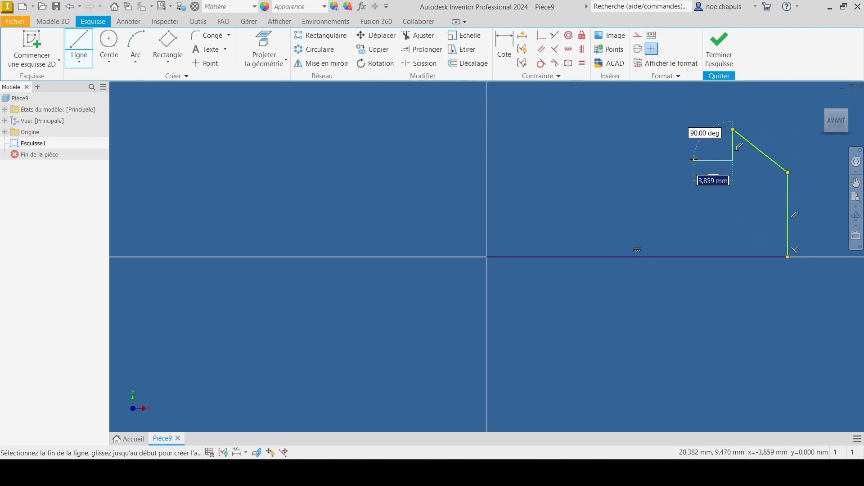
{"action": "left_click", "coordinate": [694, 129]}
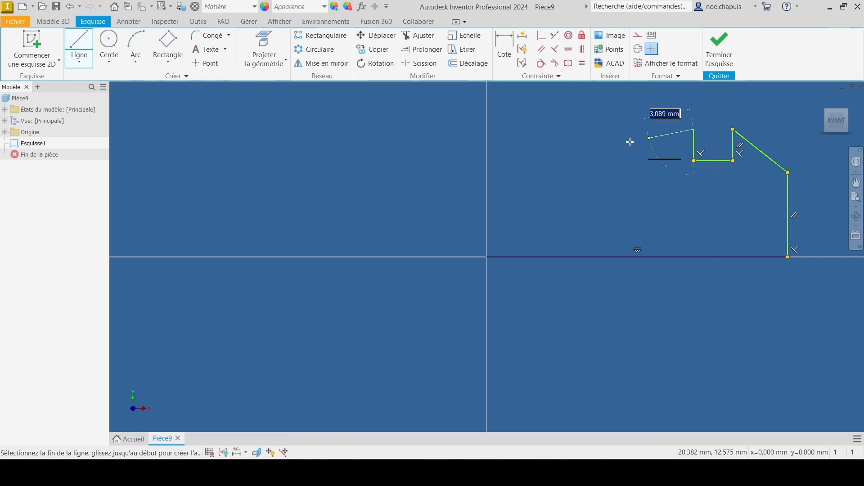
{"action": "left_click", "coordinate": [487, 185]}
{"action": "left_click", "coordinate": [488, 257]}
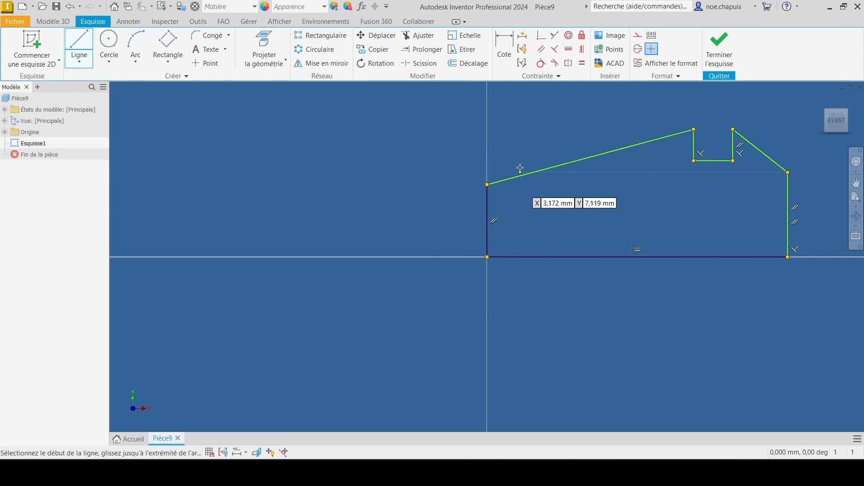
{"action": "middle_click_drag", "start_coordinate": [556, 245], "coordinate": [358, 222]}
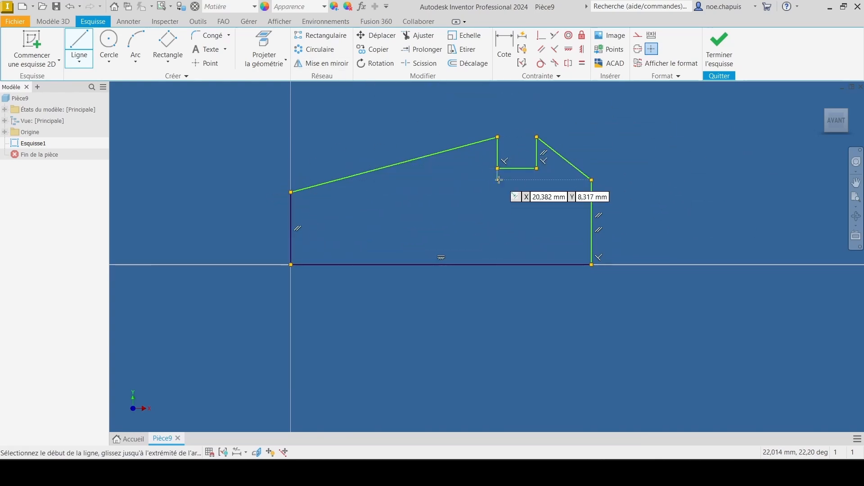
{"action": "key", "text": "Escape"}
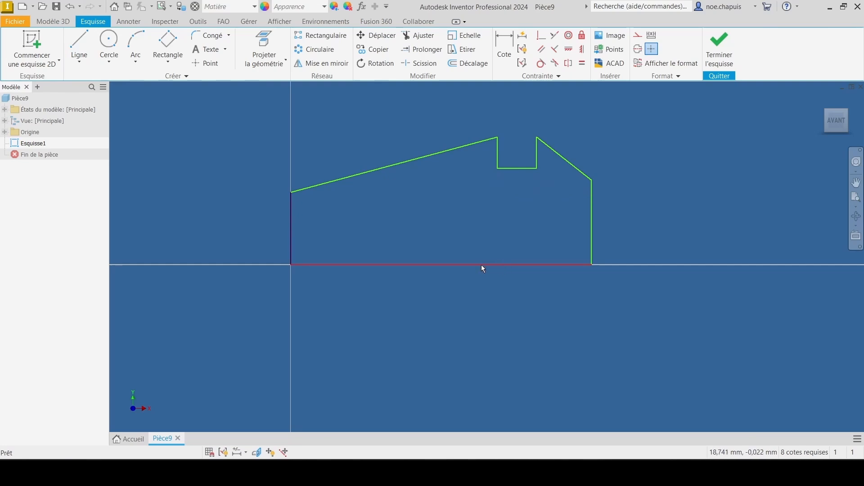
Step: Convert the profile's horizontal base line into a centerline
{"action": "left_click", "coordinate": [481, 265]}
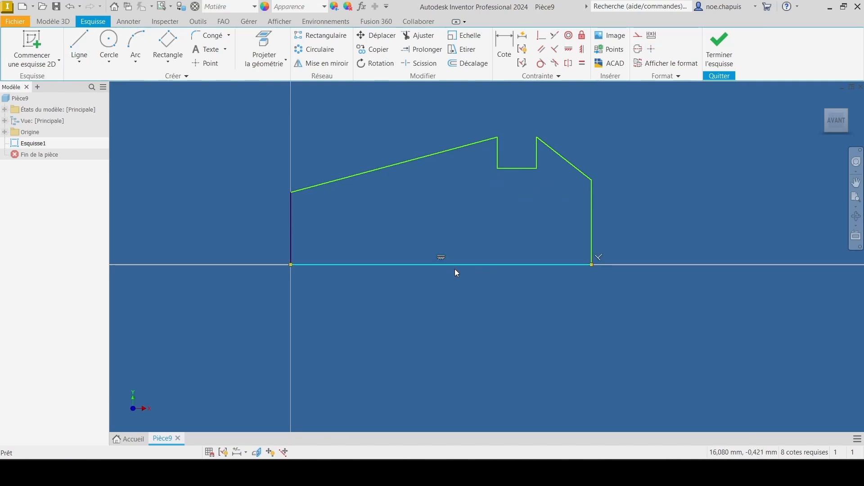
{"action": "right_click", "coordinate": [472, 265]}
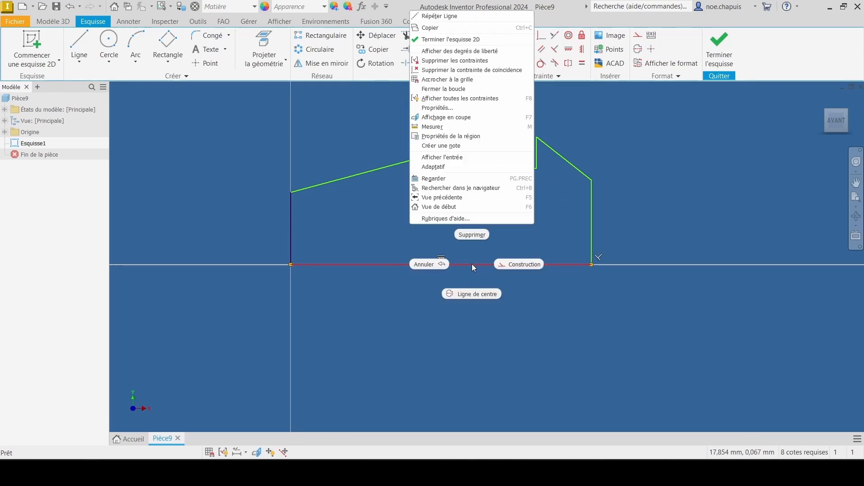
{"action": "left_click", "coordinate": [472, 294]}
{"action": "left_click", "coordinate": [475, 330]}
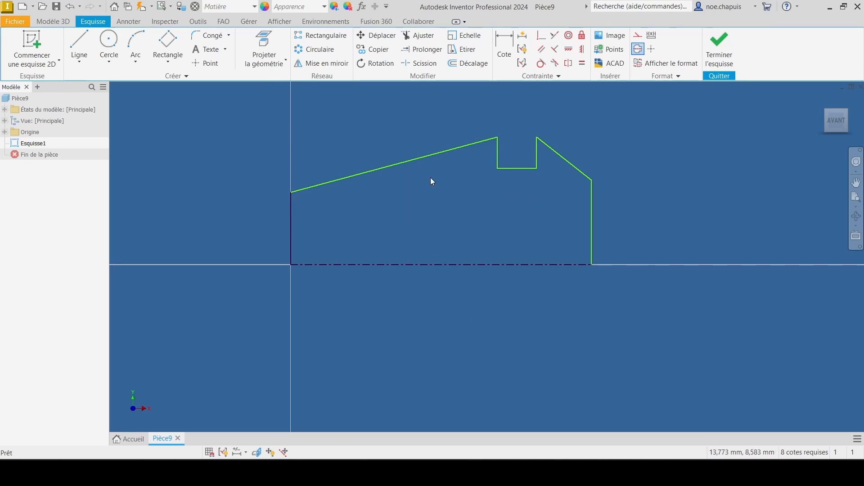
Step: Dimension the length of the base centerline and link it to the Longueur parameter
{"action": "left_click", "coordinate": [512, 42]}
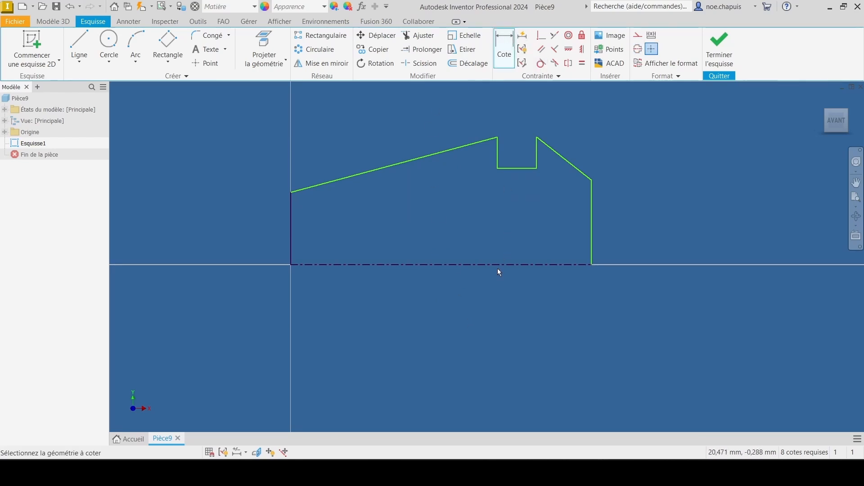
{"action": "left_click", "coordinate": [491, 263]}
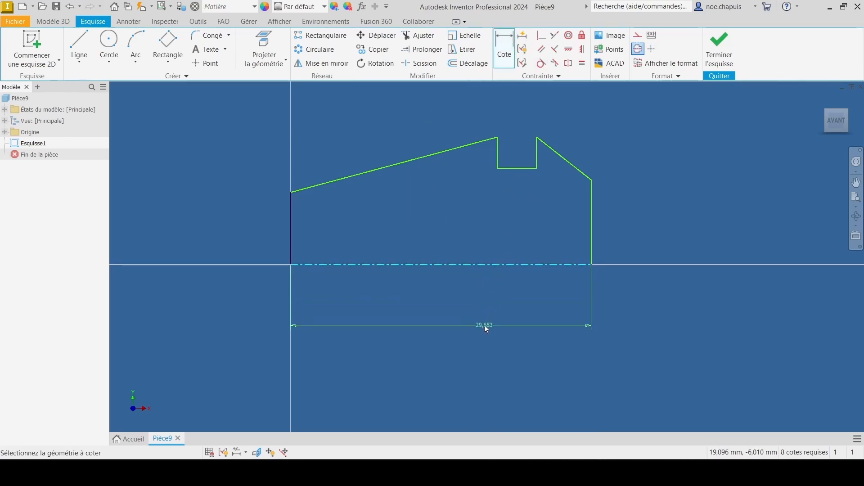
{"action": "left_click", "coordinate": [485, 326]}
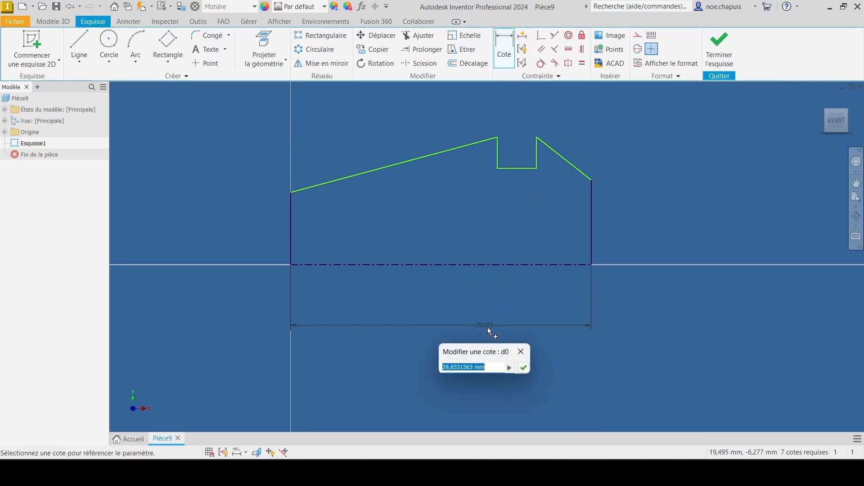
{"action": "left_click", "coordinate": [511, 370]}
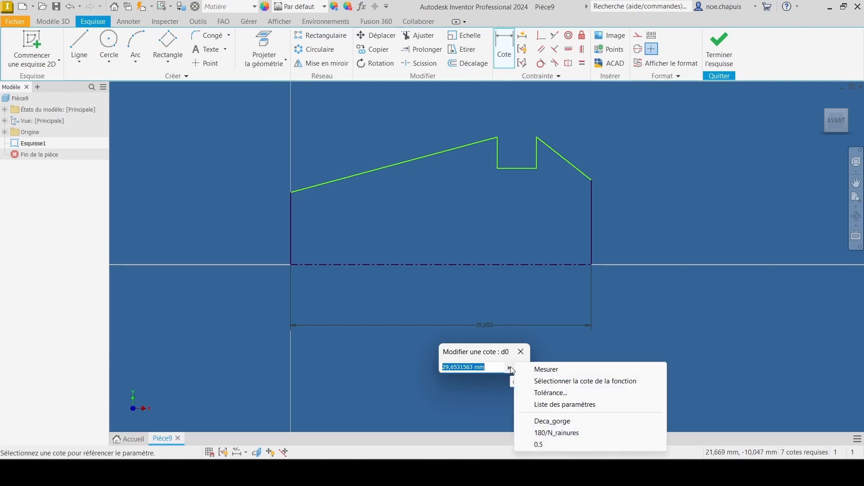
{"action": "left_click", "coordinate": [566, 405]}
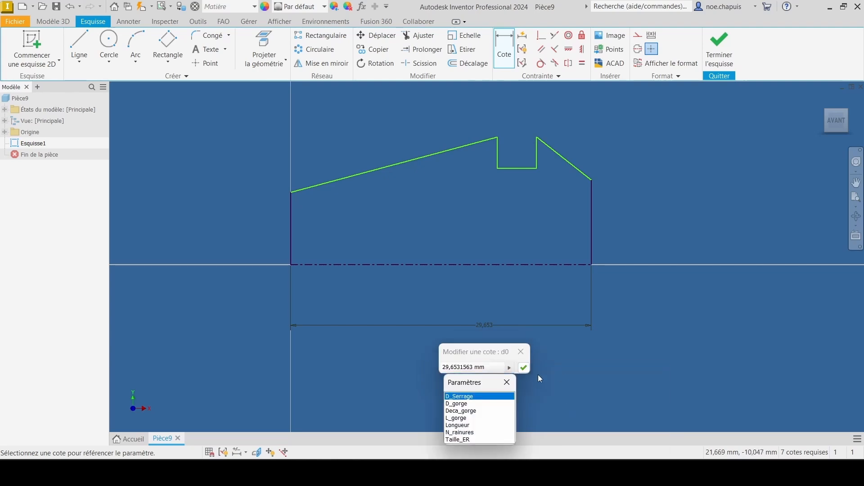
{"action": "left_click", "coordinate": [461, 425]}
{"action": "left_click", "coordinate": [523, 367]}
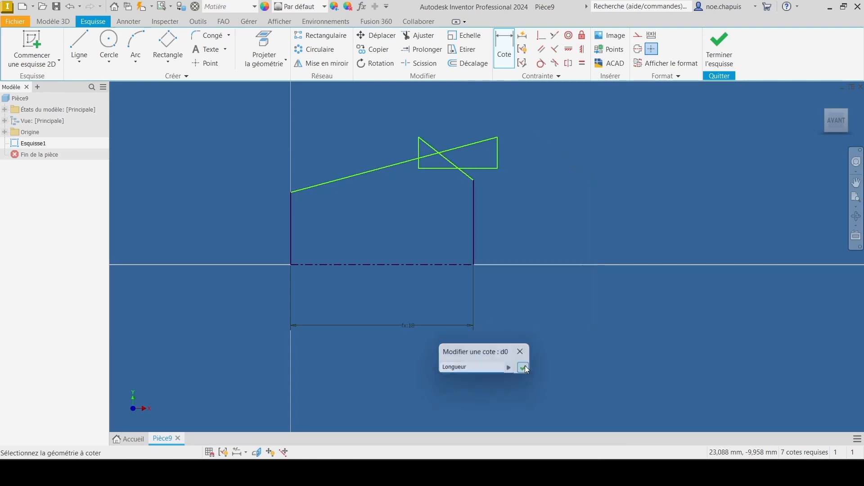
{"action": "double_click", "coordinate": [409, 325]}
{"action": "key", "text": "Escape"}
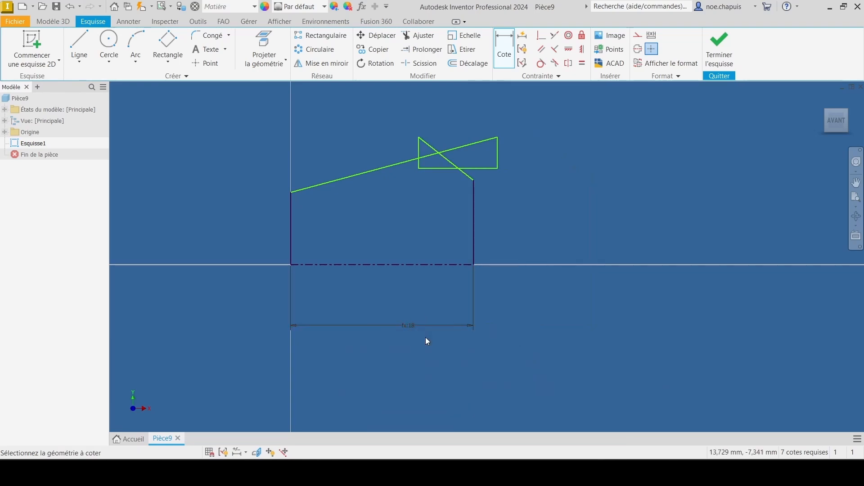
{"action": "right_click", "coordinate": [406, 325]}
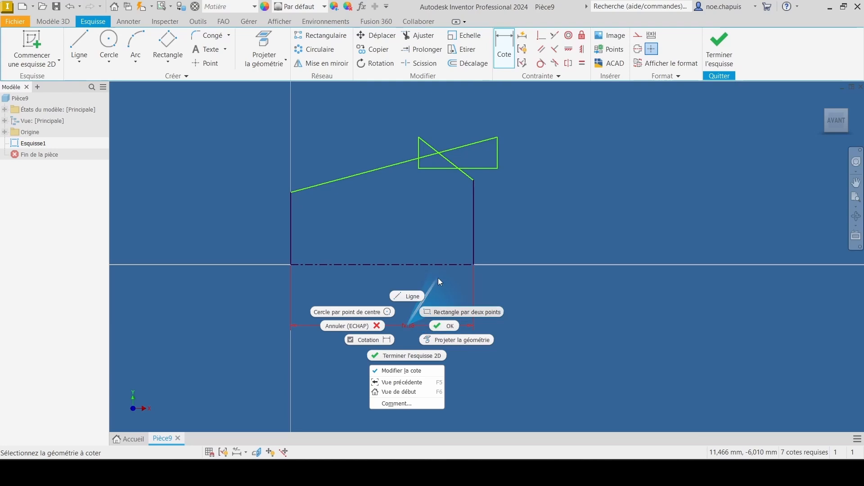
{"action": "key", "text": "Escape"}
{"action": "key", "text": "Escape"}
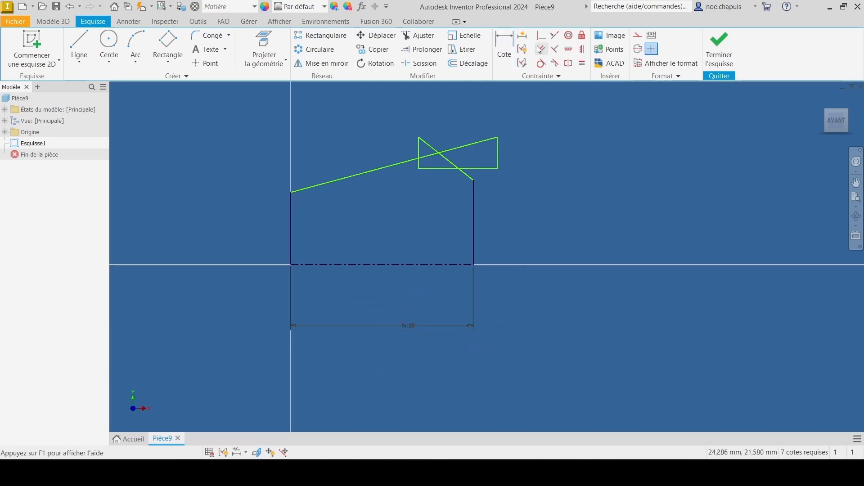
Step: Set the document's model dimension display to "Afficher l'expression" through the properties of the length dimension
{"action": "right_click", "coordinate": [409, 324]}
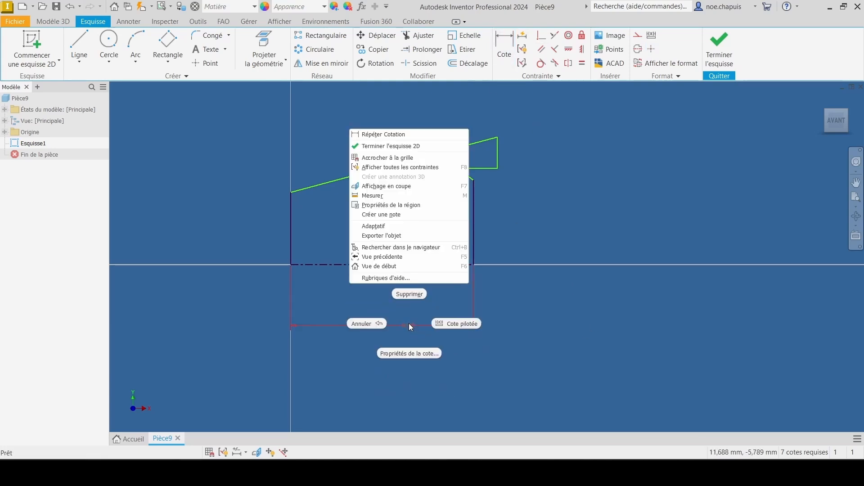
{"action": "left_click", "coordinate": [417, 355]}
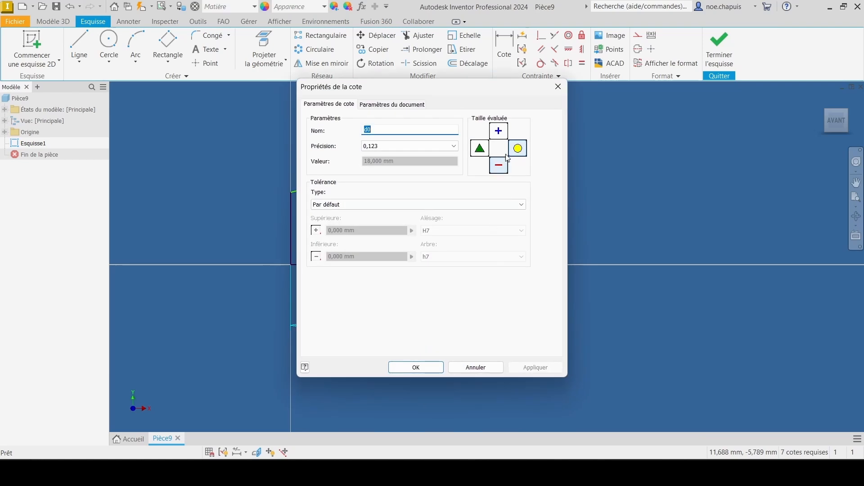
{"action": "left_click", "coordinate": [401, 106]}
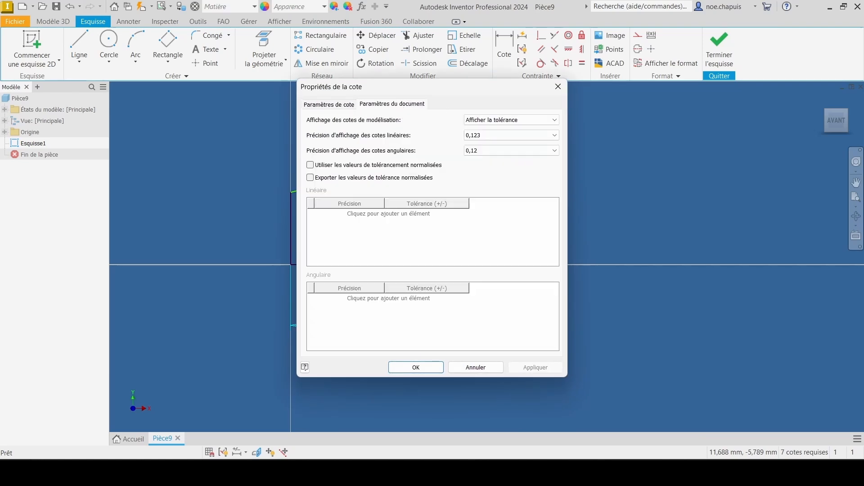
{"action": "left_click", "coordinate": [512, 119]}
{"action": "left_click", "coordinate": [491, 142]}
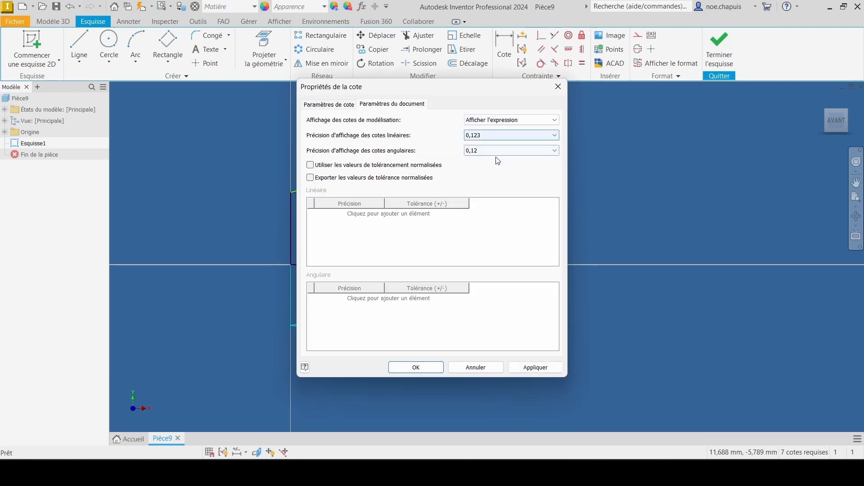
{"action": "left_click", "coordinate": [416, 367]}
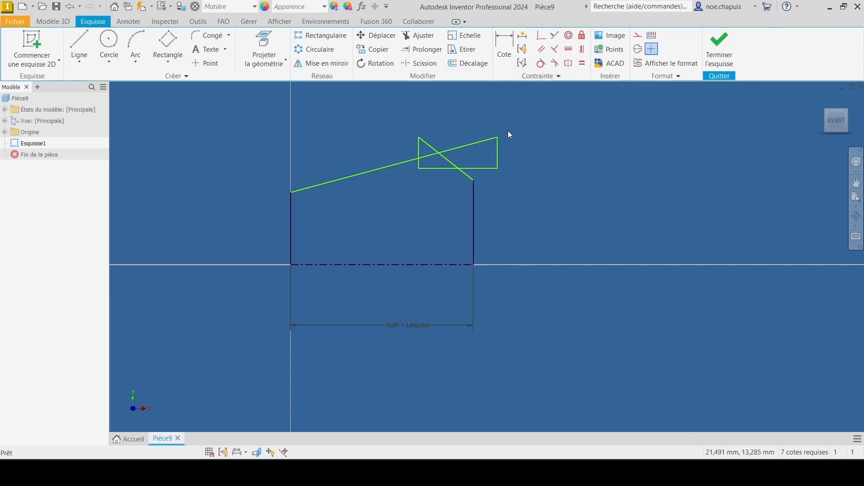
Step: Reshape the crossed groove into an open notch and align its two upper corners with a horizontal constraint
{"action": "mouse_move", "coordinate": [498, 148]}
{"action": "left_mouse_down"}
{"action": "mouse_move", "coordinate": [397, 148]}
{"action": "mouse_move", "coordinate": [503, 152]}
{"action": "left_mouse_up"}
{"action": "left_click", "coordinate": [431, 147]}
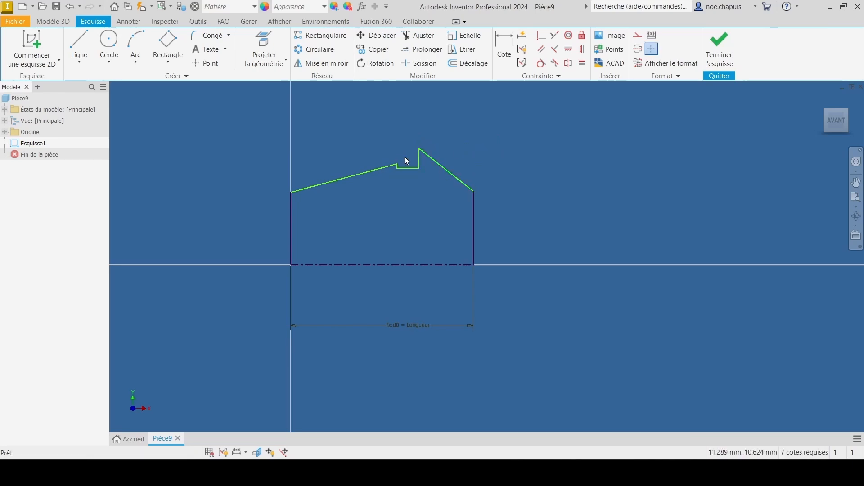
{"action": "scroll", "coordinate": [382, 154], "scroll_direction": "up", "scroll_amount": 5}
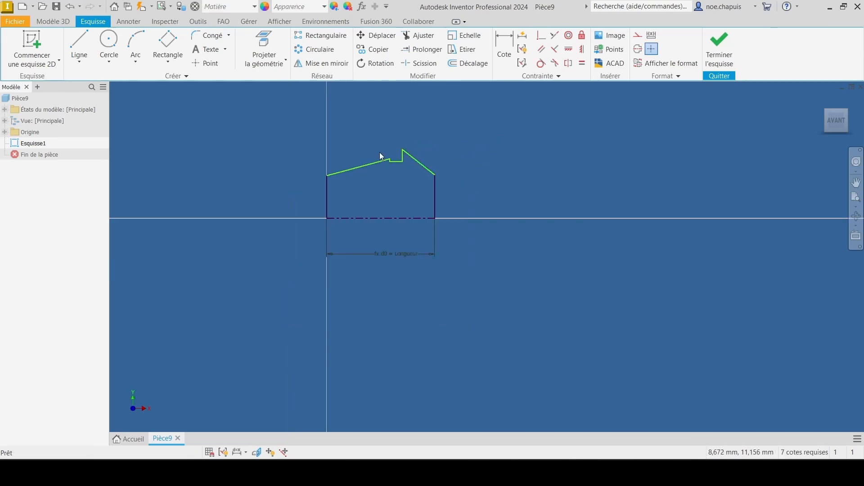
{"action": "left_click", "coordinate": [571, 49]}
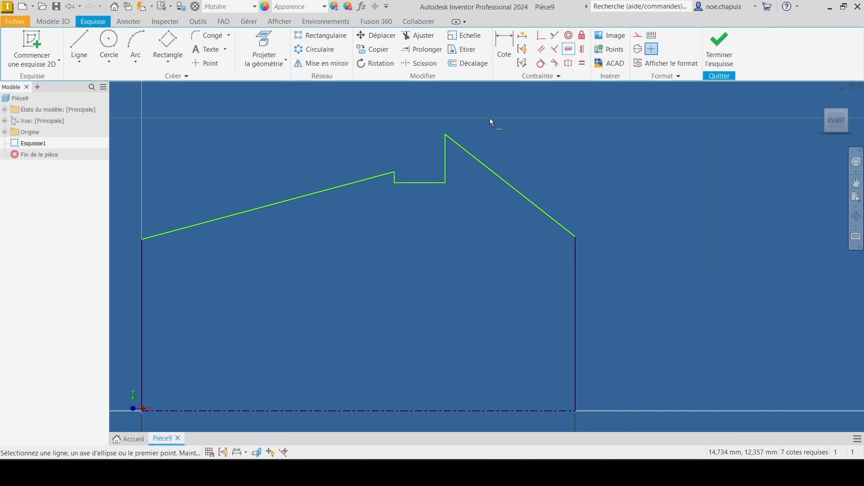
{"action": "left_click", "coordinate": [445, 134]}
{"action": "left_click", "coordinate": [395, 172]}
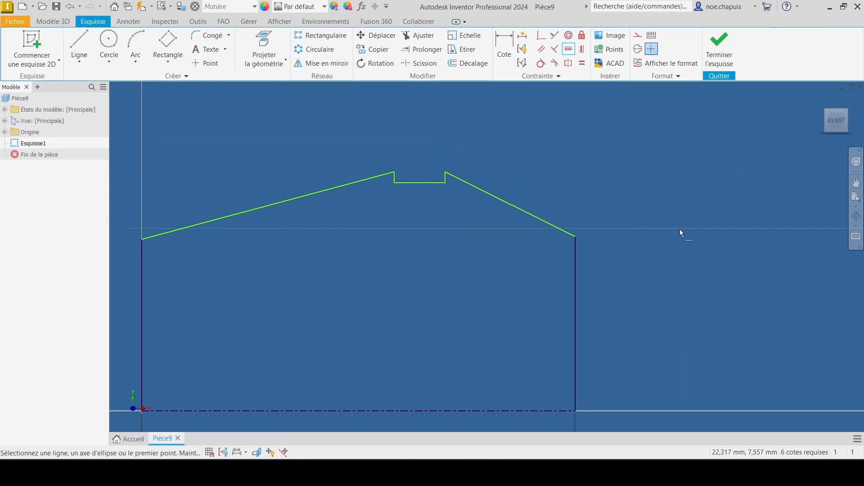
Step: Dimension the angle between the centerline and the long sloped edge starting above the origin, and set it to 8 degrees
{"action": "scroll", "coordinate": [679, 229], "scroll_direction": "down", "scroll_amount": 5}
{"action": "middle_click_drag", "start_coordinate": [644, 224], "coordinate": [526, 180]}
{"action": "left_click", "coordinate": [506, 45]}
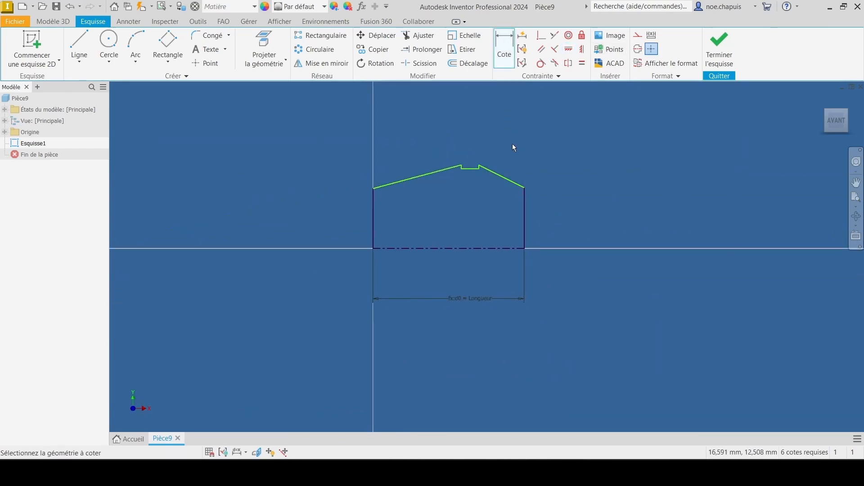
{"action": "left_click", "coordinate": [431, 248]}
{"action": "left_click", "coordinate": [411, 178]}
{"action": "left_click", "coordinate": [414, 220]}
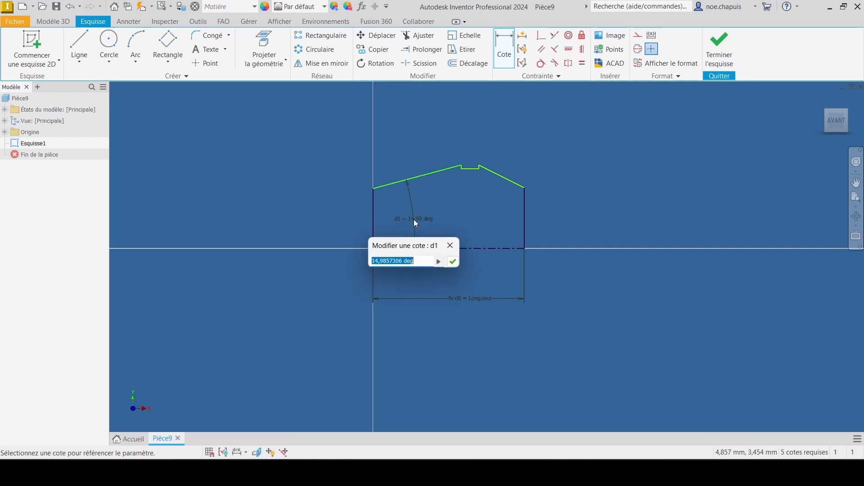
{"action": "type", "text": "8"}
{"action": "key", "text": "Return"}
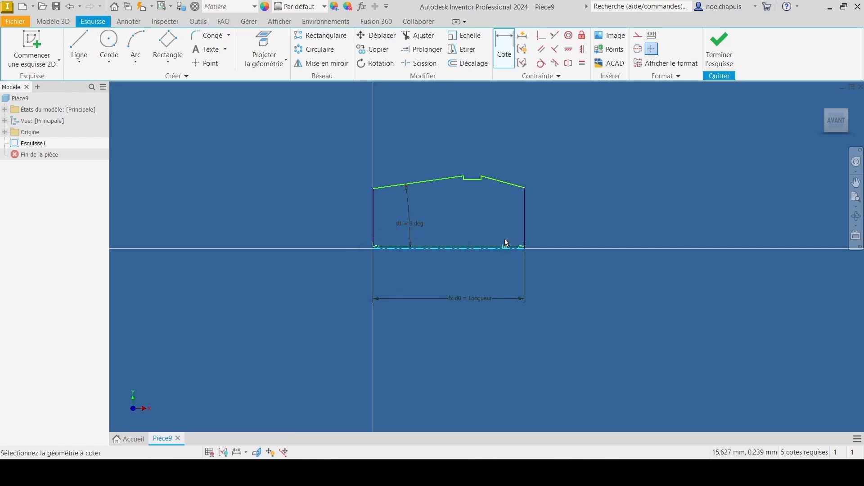
Step: Dimension the angle between the centerline and the short sloped edge beyond the groove, and set it to 30 degrees
{"action": "left_click", "coordinate": [500, 209]}
{"action": "type", "text": "30"}
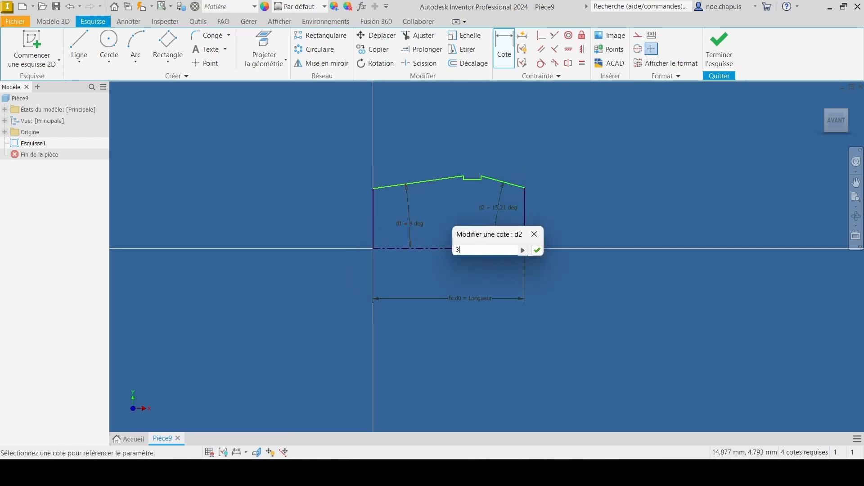
{"action": "key", "text": "Return"}
{"action": "scroll", "coordinate": [488, 204], "scroll_direction": "up", "scroll_amount": 3}
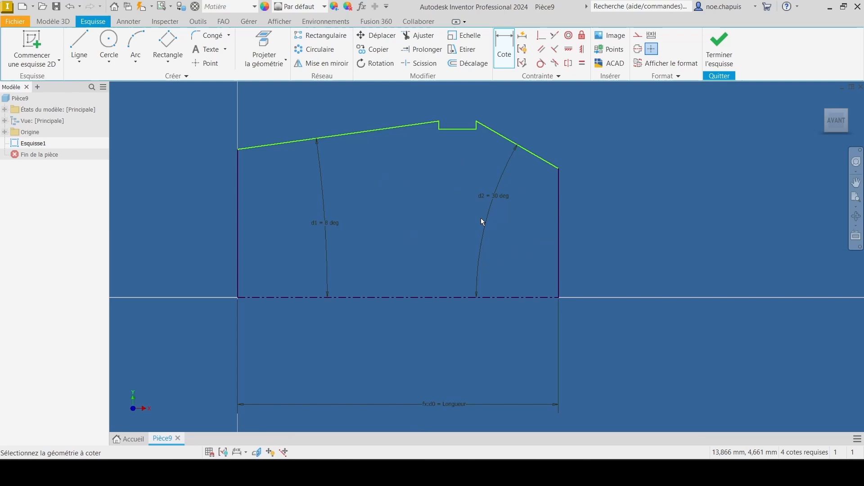
Step: Dimension the diameter from the centerline to the groove's upper corner on the 8-degree edge, and set it to the parameter Taille_ER
{"action": "left_click", "coordinate": [447, 298]}
{"action": "left_click", "coordinate": [439, 122]}
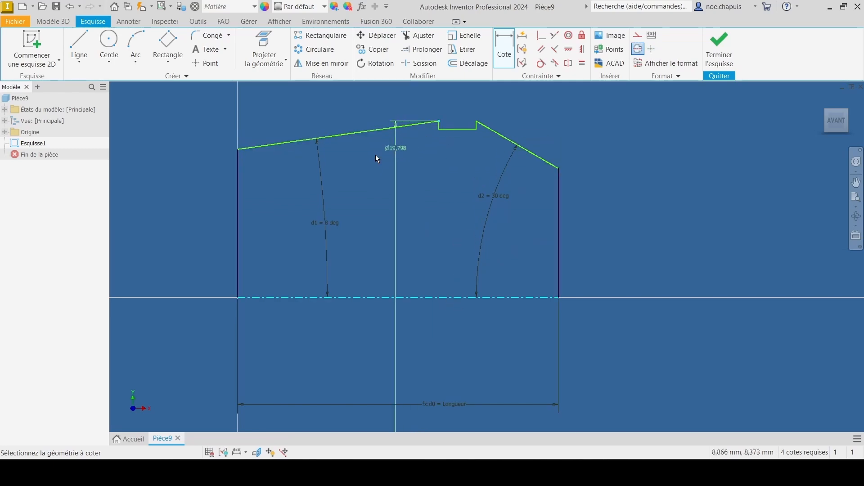
{"action": "left_click", "coordinate": [180, 196]}
{"action": "left_click", "coordinate": [205, 239]}
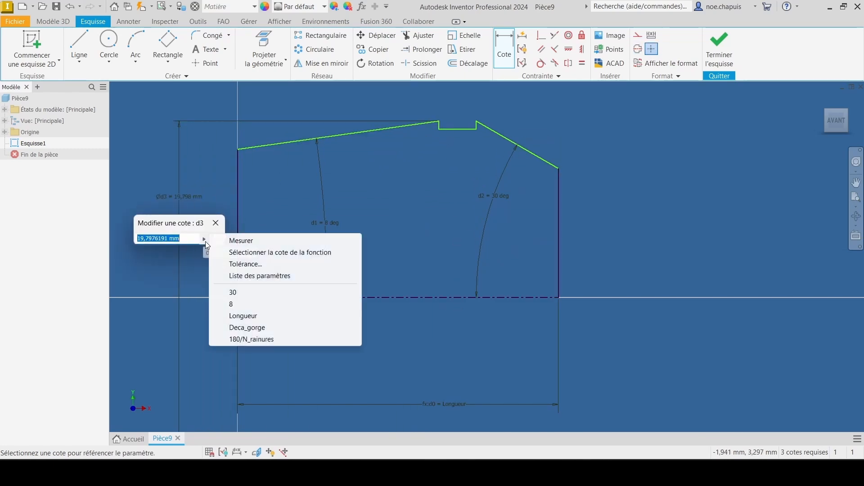
{"action": "left_click", "coordinate": [269, 276]}
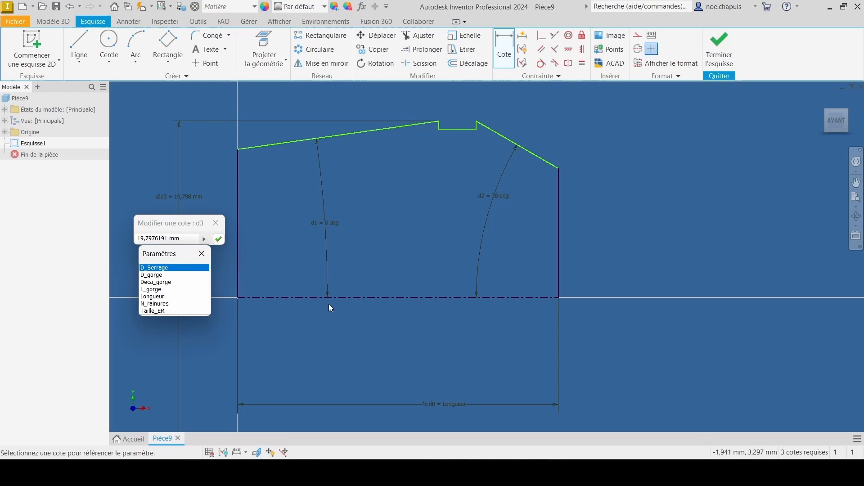
{"action": "left_click", "coordinate": [156, 311]}
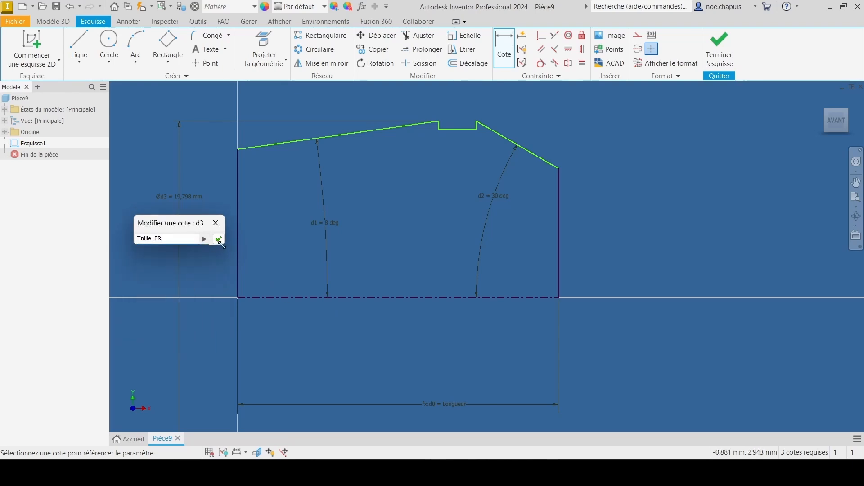
{"action": "left_click", "coordinate": [219, 240]}
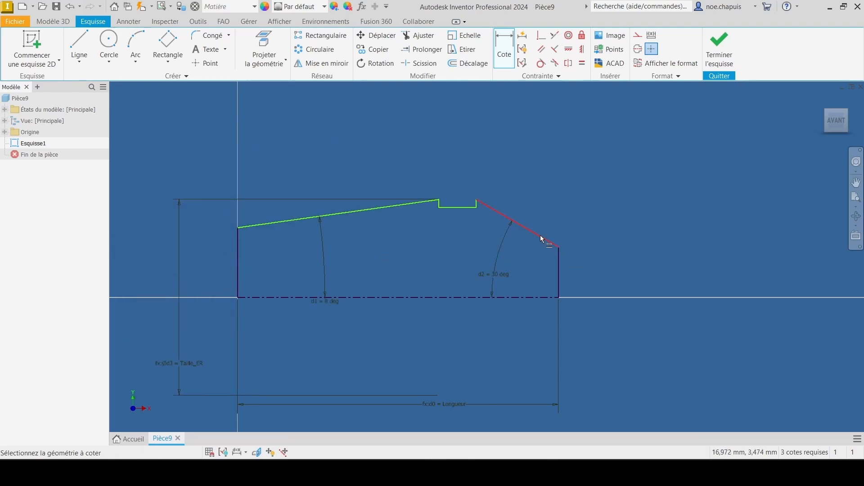
Step: Dimension the groove's width between its two upper corners and set it to the parameter L_gorge
{"action": "left_click", "coordinate": [473, 177]}
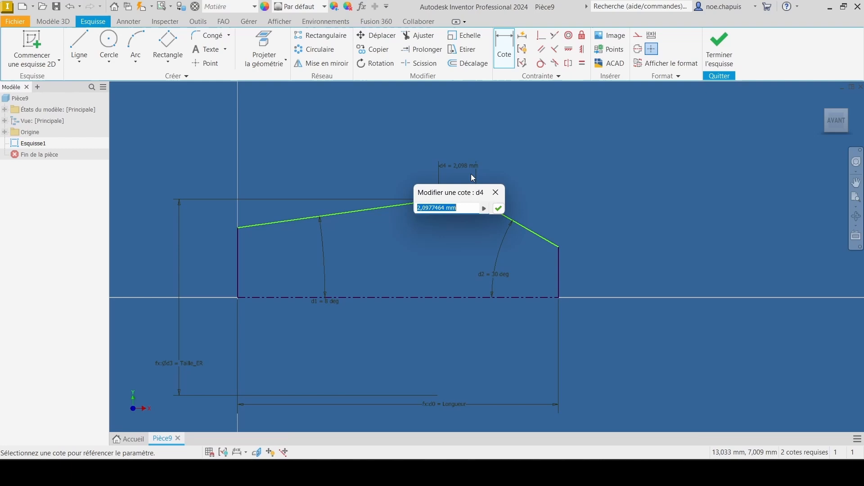
{"action": "left_click", "coordinate": [485, 208]}
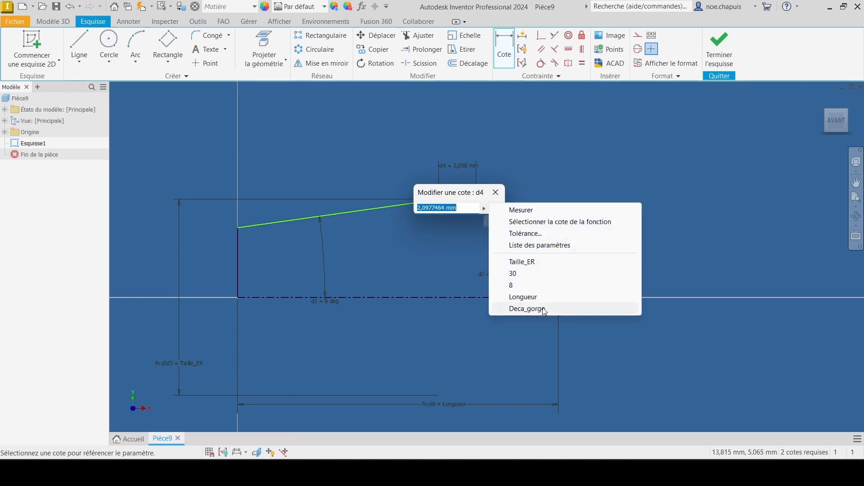
{"action": "left_click", "coordinate": [535, 246]}
{"action": "left_click", "coordinate": [431, 259]}
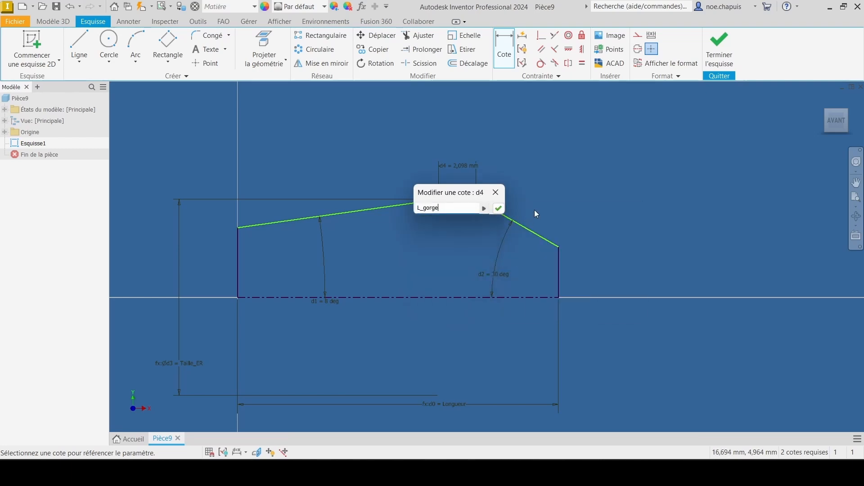
{"action": "left_click", "coordinate": [498, 208]}
Step: Dimension the diameter from the centerline to the groove's bottom edge and set it to the parameter D_gorge
{"action": "left_click", "coordinate": [457, 297]}
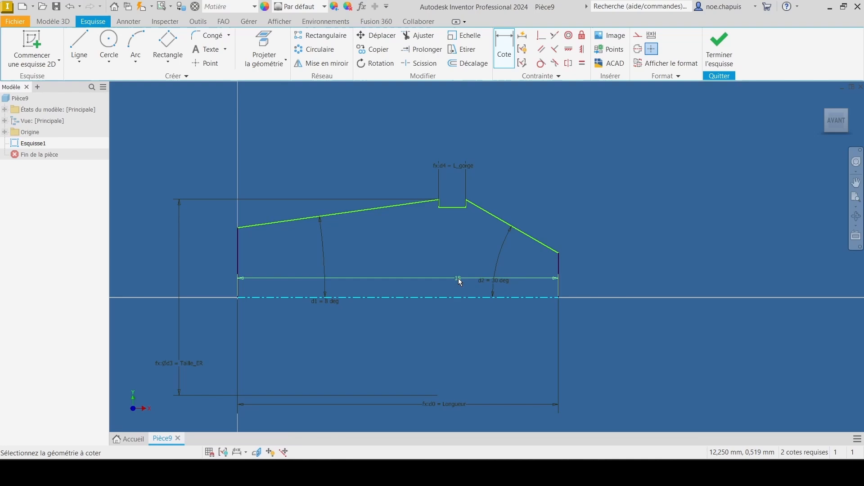
{"action": "left_click", "coordinate": [462, 207]}
{"action": "left_click", "coordinate": [626, 272]}
{"action": "left_click", "coordinate": [649, 309]}
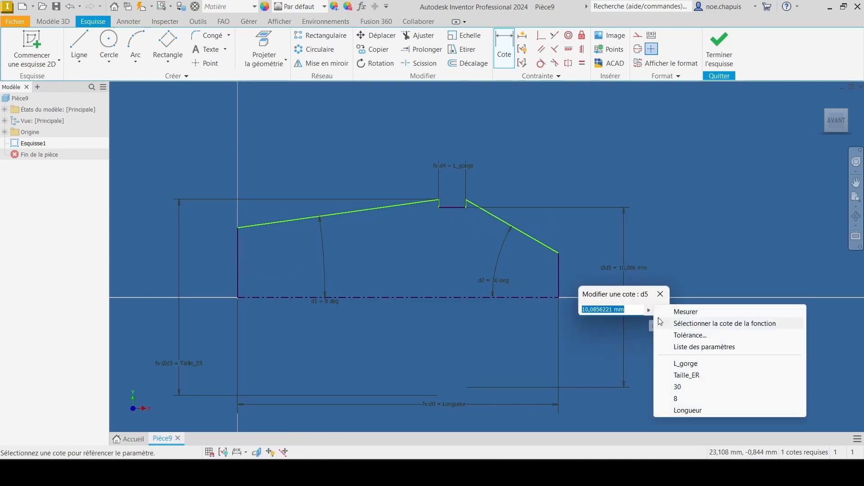
{"action": "left_click", "coordinate": [705, 350]}
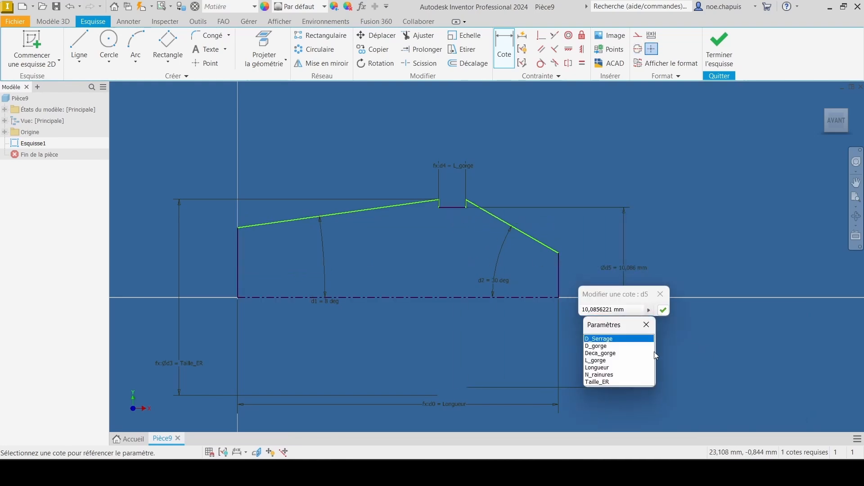
{"action": "left_click", "coordinate": [597, 347]}
{"action": "left_click", "coordinate": [663, 309]}
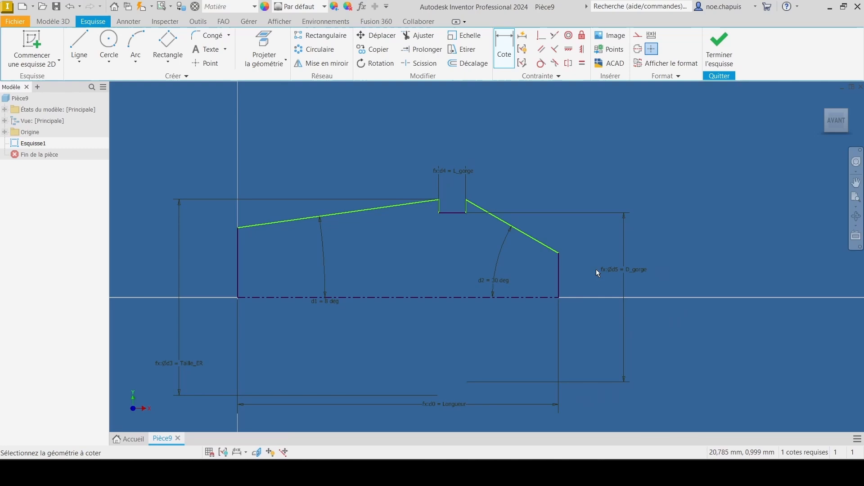
Step: Dimension the horizontal length of the short 30-degree edge and set it to the parameter Deca_gorge
{"action": "left_click", "coordinate": [533, 242]}
{"action": "left_click", "coordinate": [513, 133]}
{"action": "left_click", "coordinate": [541, 175]}
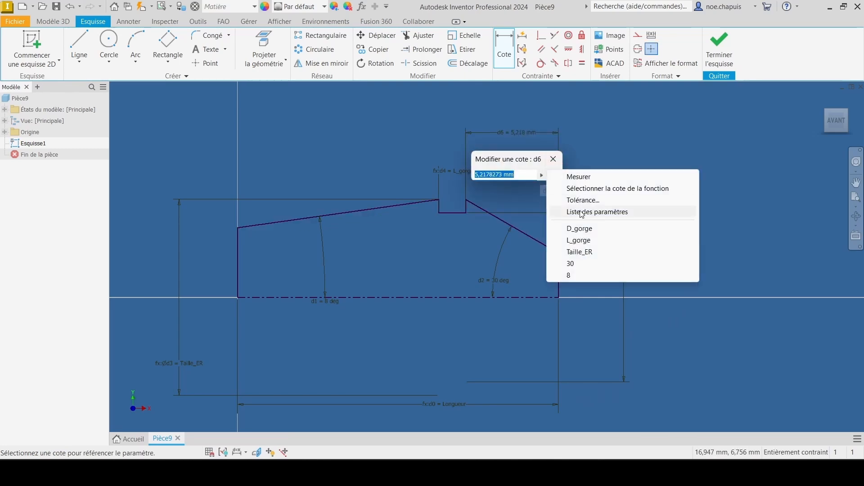
{"action": "left_click", "coordinate": [581, 212]}
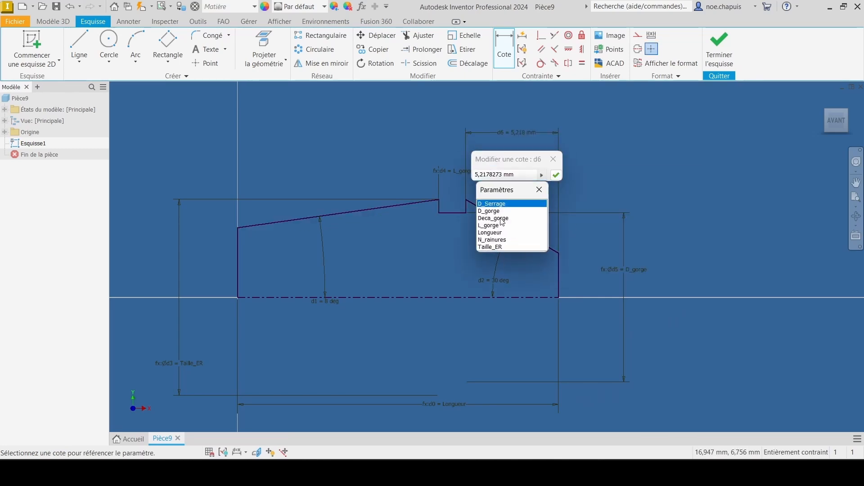
{"action": "left_click", "coordinate": [501, 218]}
{"action": "left_click", "coordinate": [556, 175]}
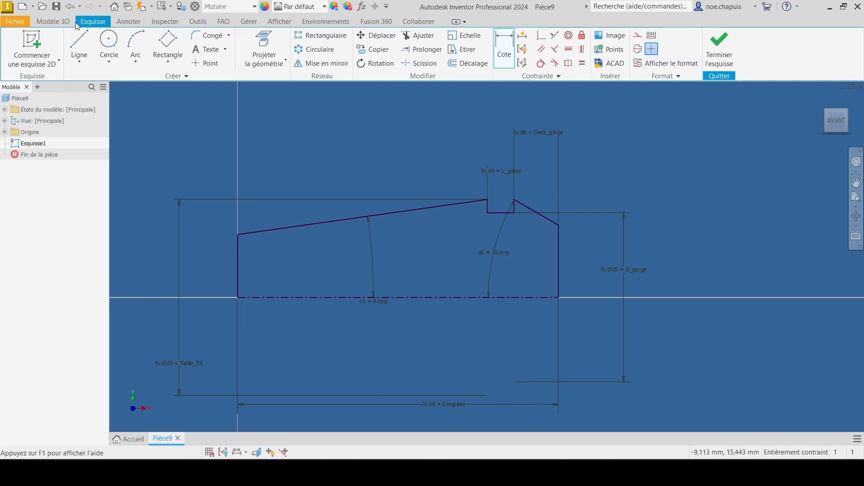
Step: Revolve the closed half-profile a full 360 degrees around the centerline into a solid body
{"action": "left_click", "coordinate": [53, 22]}
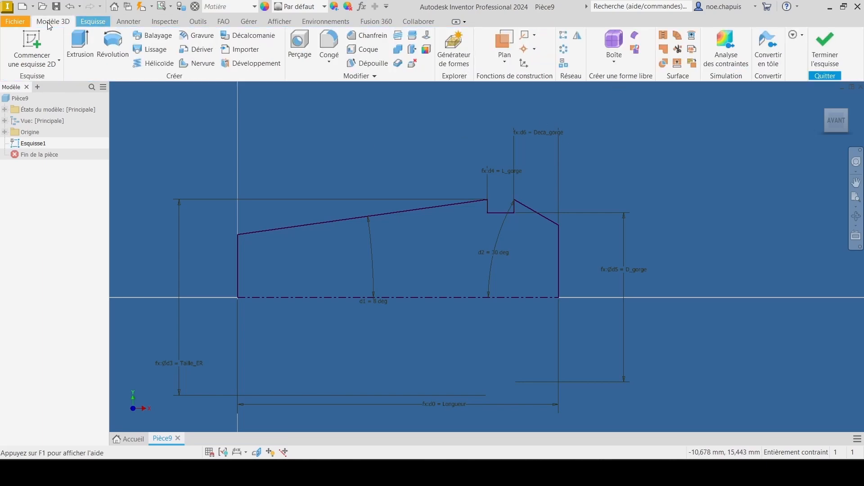
{"action": "left_click", "coordinate": [112, 45]}
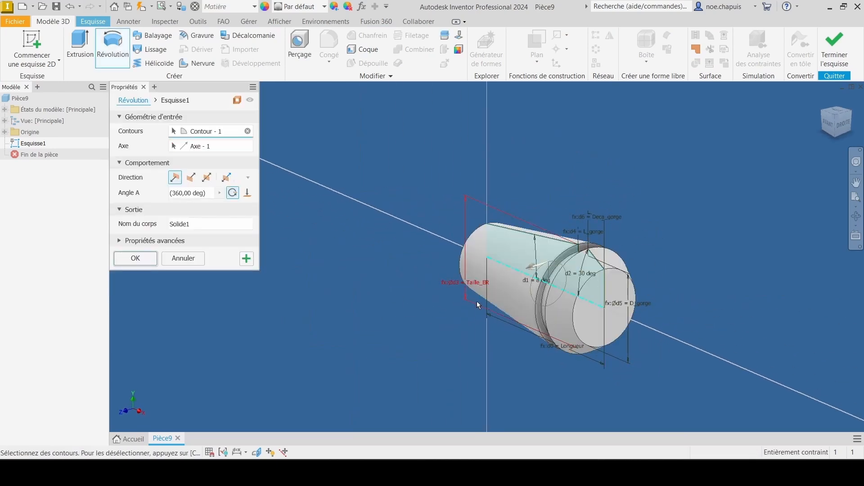
{"action": "left_click", "coordinate": [120, 260]}
{"action": "middle_click_drag", "start_coordinate": [595, 300], "coordinate": [408, 216]}
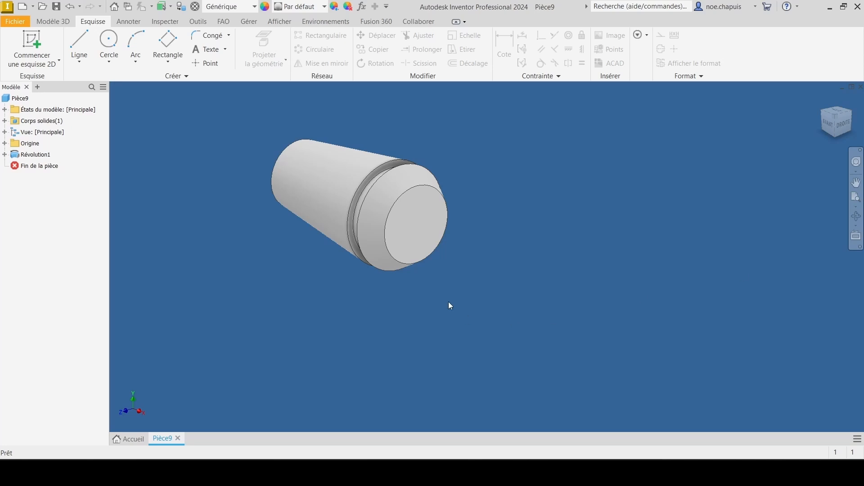
Step: Drill a simple through-all hole of diameter D_Serrage in the flat end face nearest the groove, concentric with the face's circular edge
{"action": "left_click", "coordinate": [52, 22]}
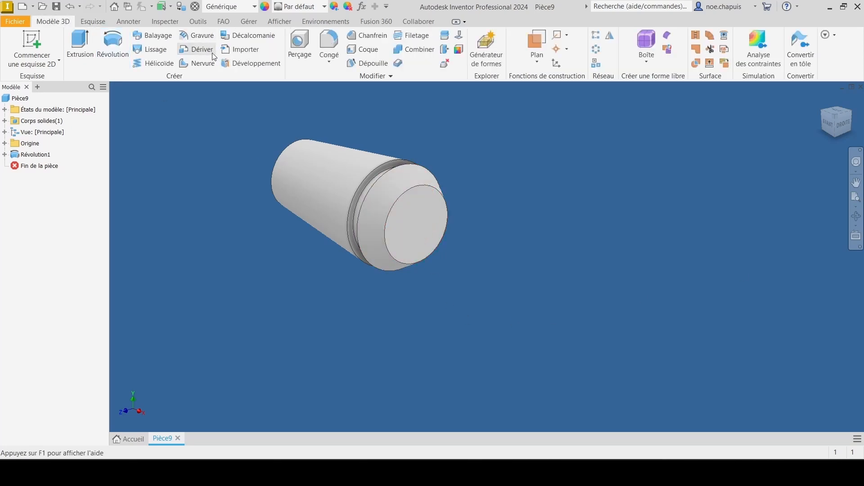
{"action": "left_click", "coordinate": [297, 45]}
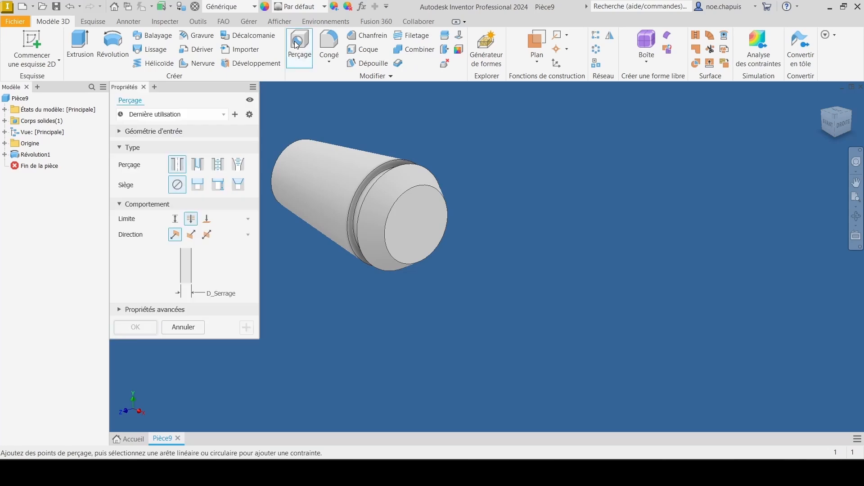
{"action": "left_click", "coordinate": [422, 212]}
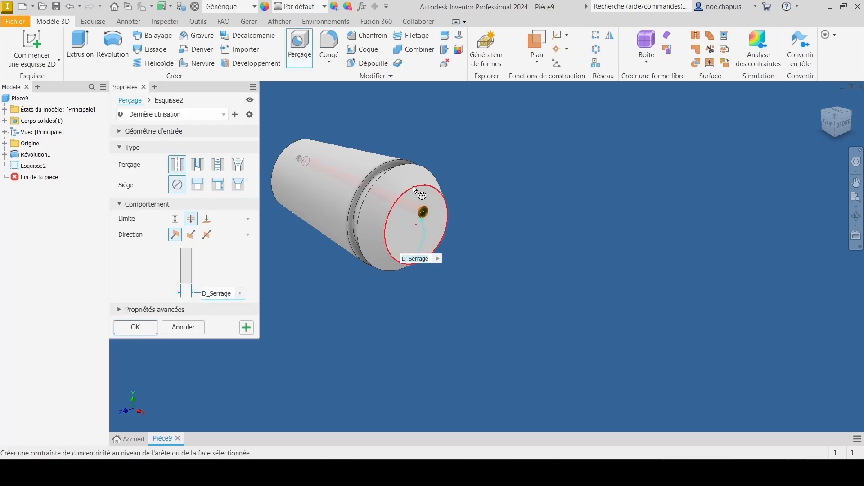
{"action": "left_click", "coordinate": [414, 188]}
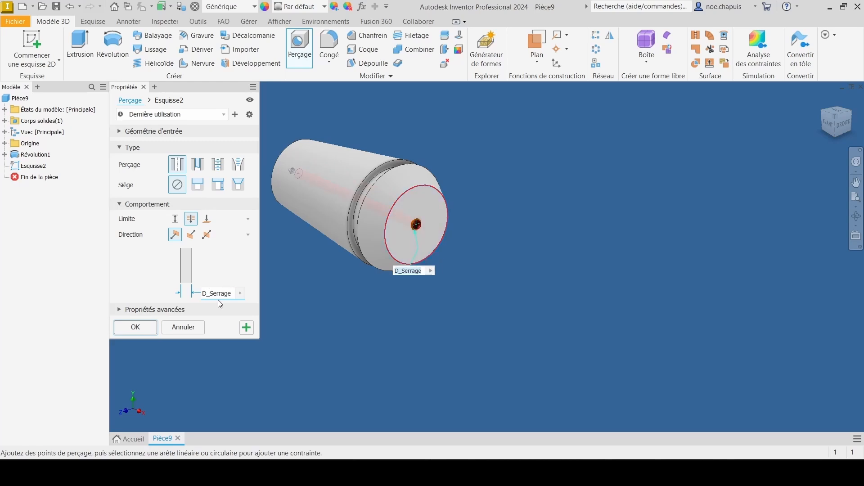
{"action": "left_click", "coordinate": [240, 293]}
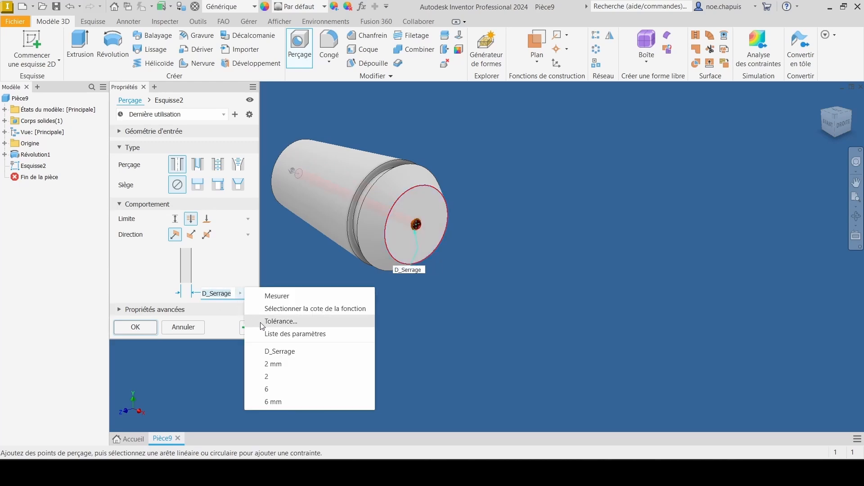
{"action": "left_click", "coordinate": [300, 334]}
{"action": "left_click", "coordinate": [223, 298]}
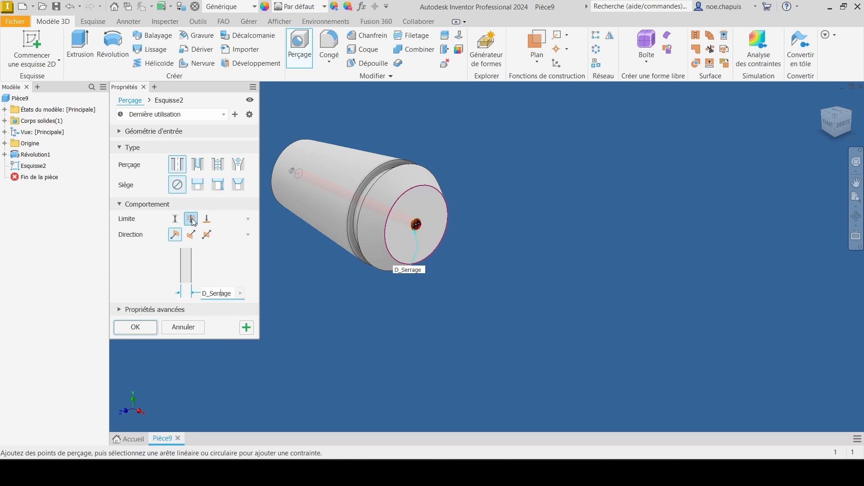
{"action": "left_click", "coordinate": [136, 327]}
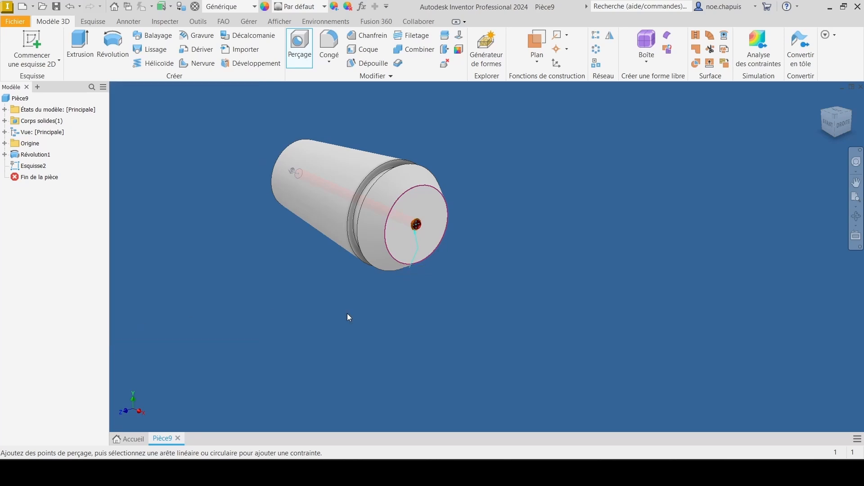
Step: Start a 2D sketch on the drilled flat end face nearest the groove
{"action": "scroll", "coordinate": [419, 211], "scroll_direction": "down", "scroll_amount": 5}
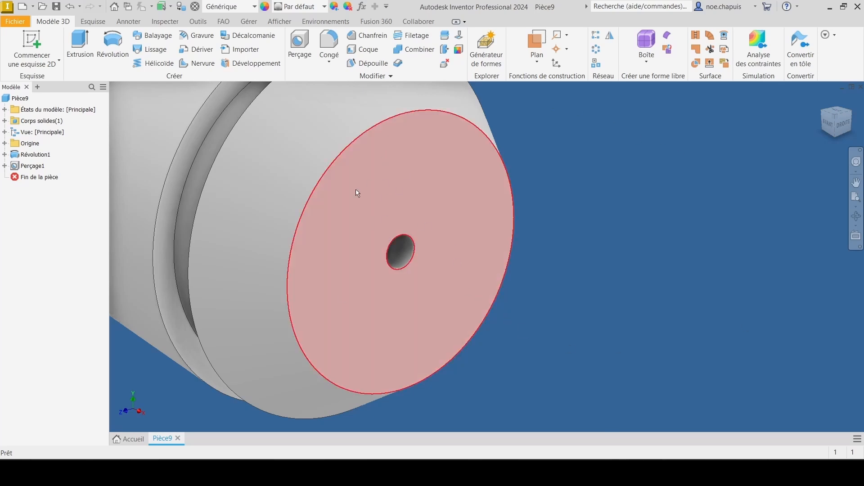
{"action": "scroll", "coordinate": [355, 189], "scroll_direction": "up", "scroll_amount": 2}
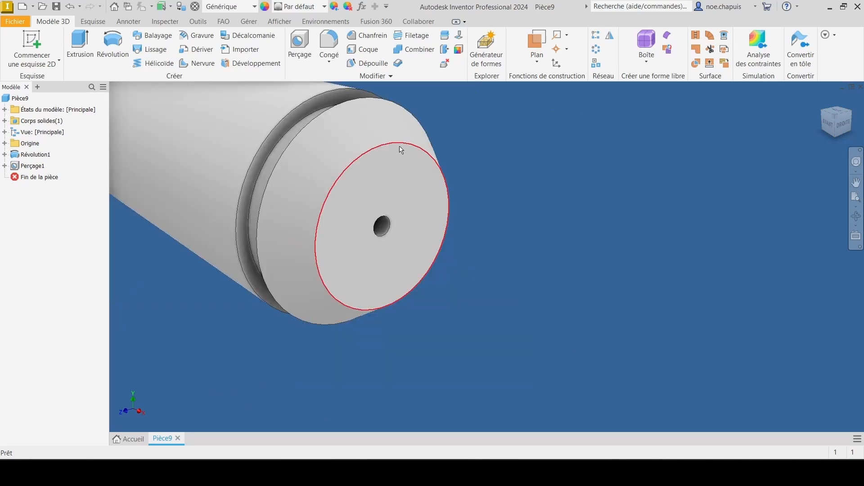
{"action": "left_click", "coordinate": [844, 130]}
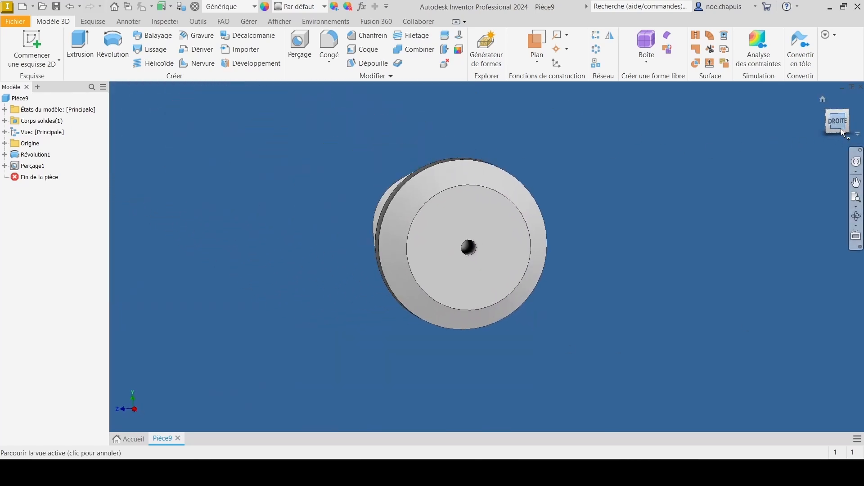
{"action": "left_click", "coordinate": [30, 36]}
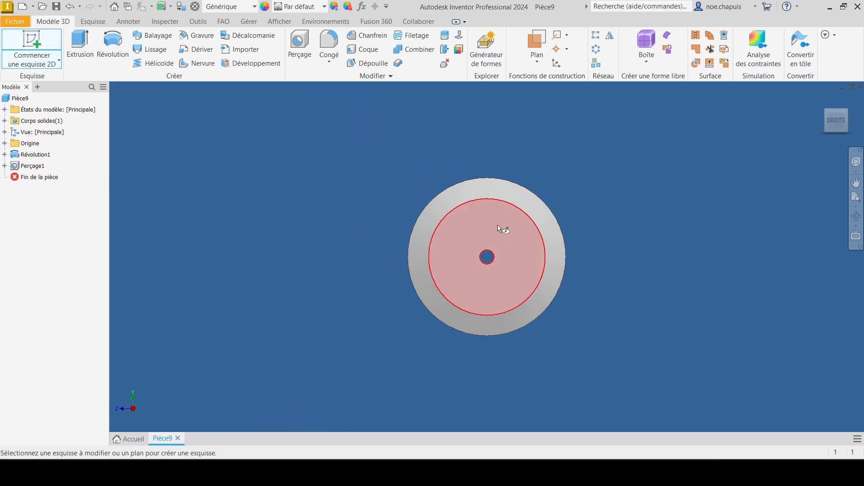
{"action": "left_click", "coordinate": [500, 230]}
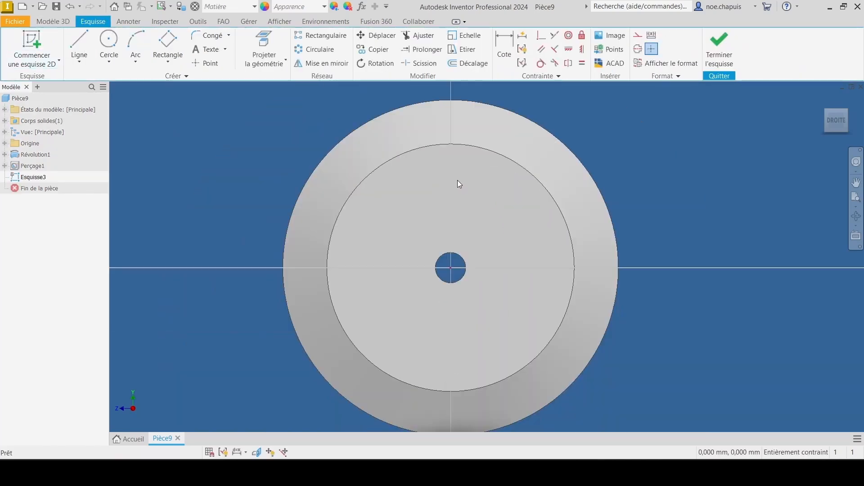
Step: Sketch a rectangle about 3.5 mm wide and 6.5 mm high, running from above the part's outer edge to just below the bore
{"action": "left_click", "coordinate": [163, 65]}
{"action": "left_click", "coordinate": [177, 81]}
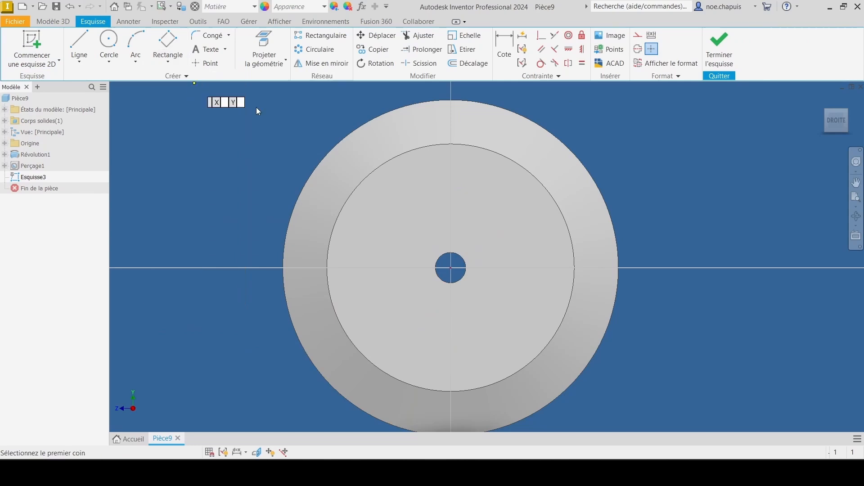
{"action": "left_click", "coordinate": [412, 88]}
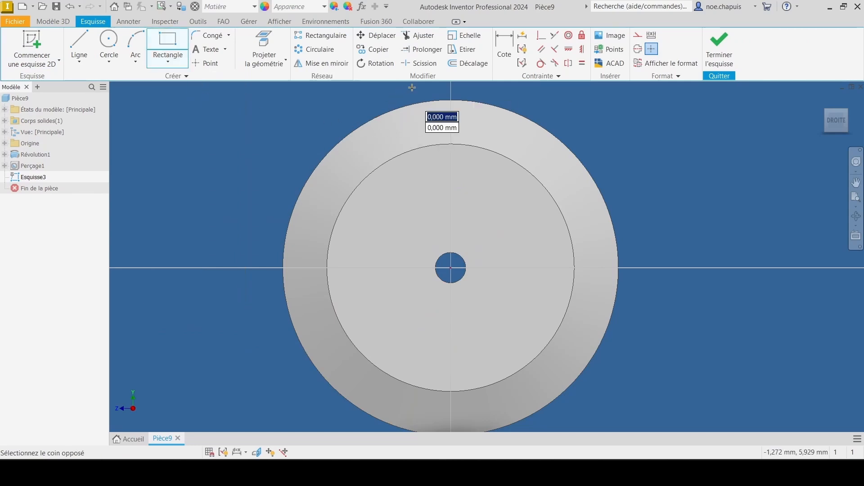
{"action": "left_click", "coordinate": [520, 284]}
{"action": "key", "text": "Escape"}
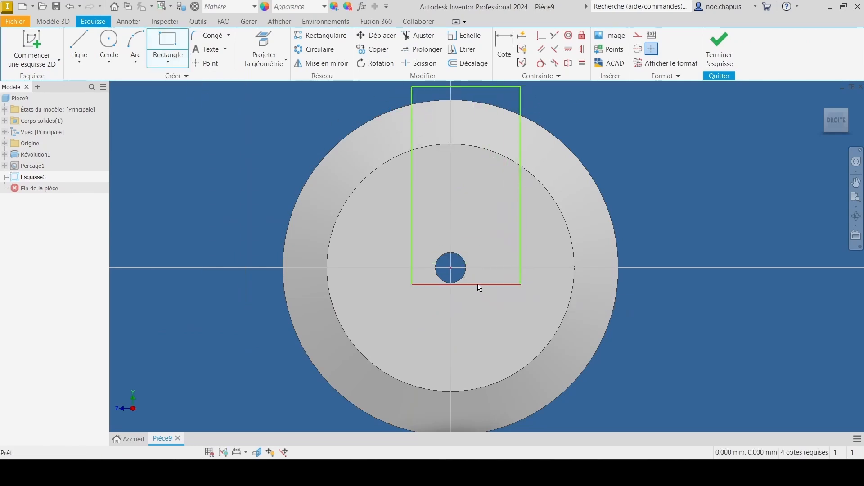
Step: Constrain the rectangle's lower edge to be coincident with the center of the bore
{"action": "left_click", "coordinate": [477, 286]}
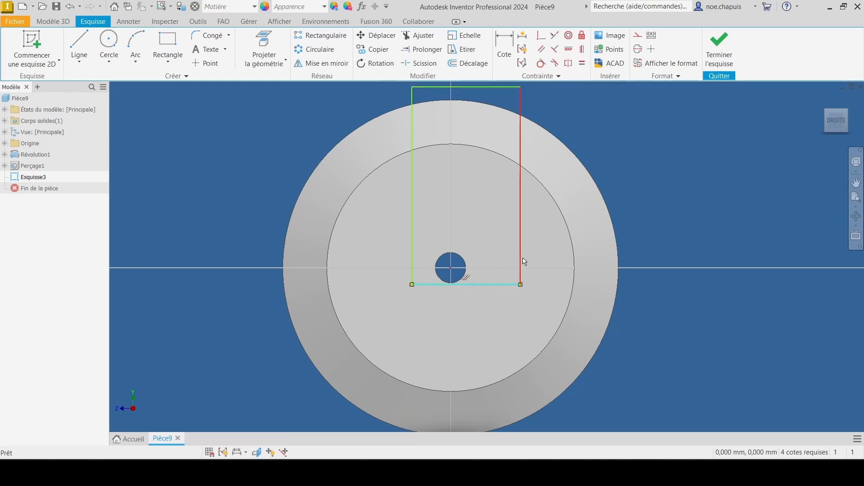
{"action": "left_click", "coordinate": [542, 36]}
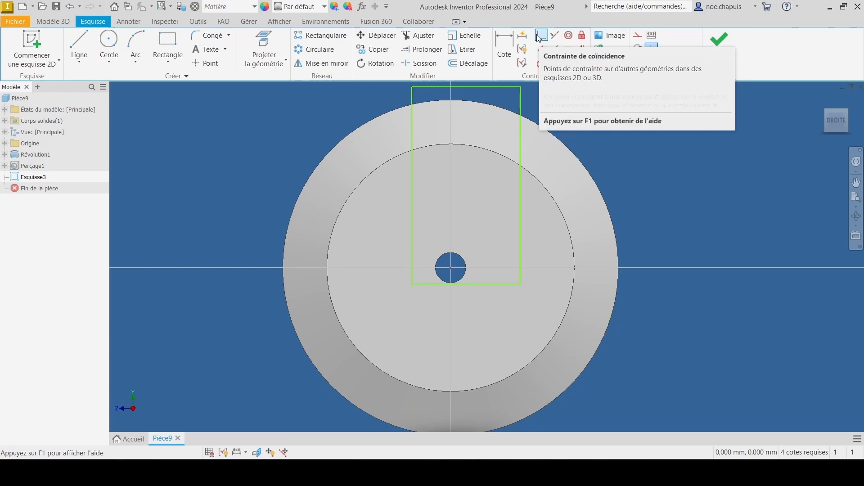
{"action": "left_click", "coordinate": [484, 285]}
{"action": "left_click", "coordinate": [460, 283]}
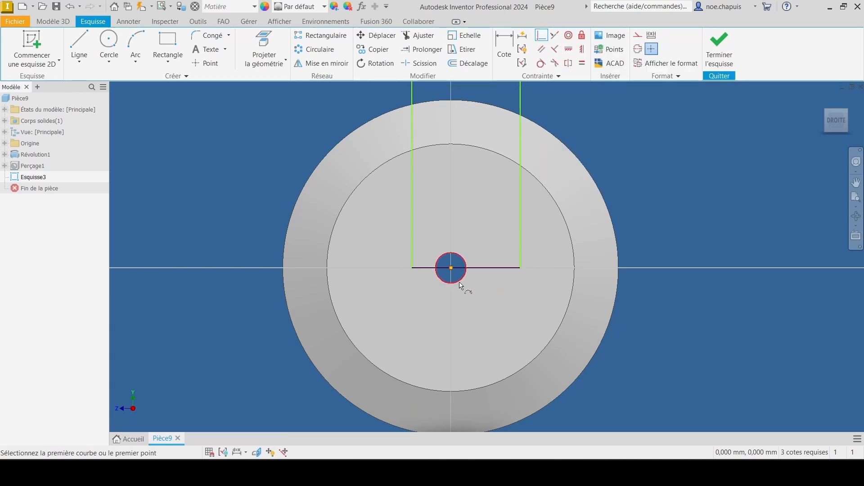
Step: Make the rectangle's upper edge tangent to the part's outer circular edge
{"action": "middle_click_drag", "start_coordinate": [500, 152], "coordinate": [486, 190]}
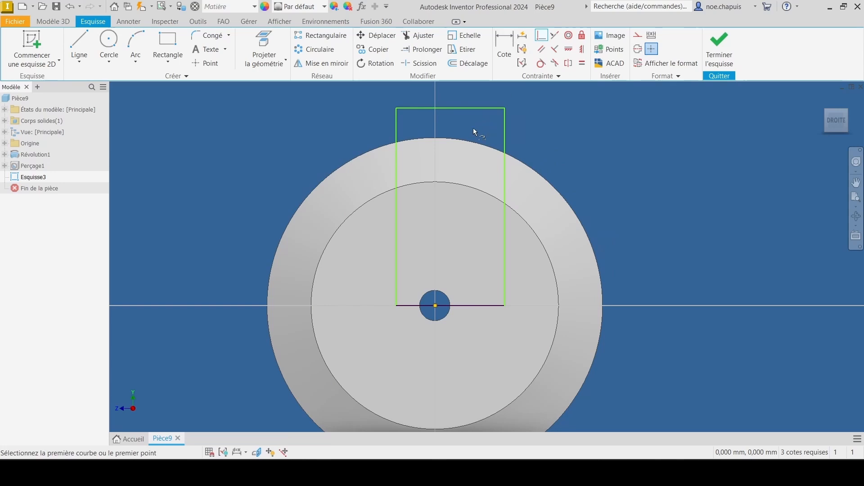
{"action": "left_click", "coordinate": [541, 64]}
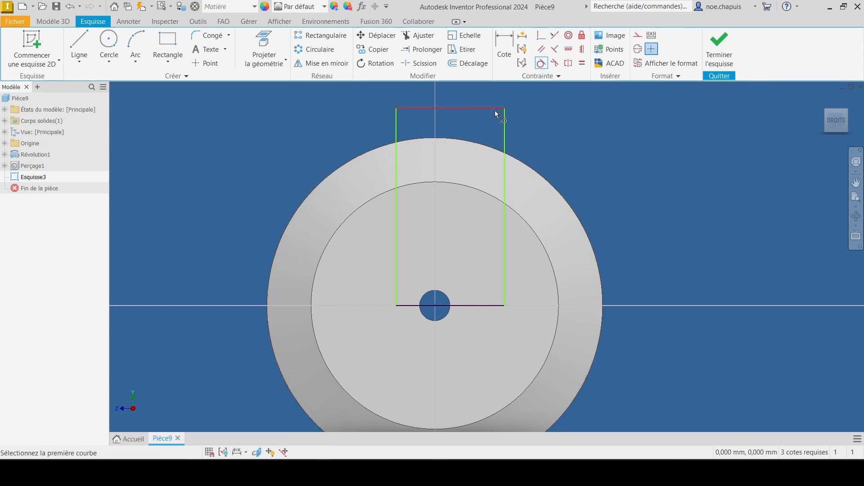
{"action": "left_click", "coordinate": [490, 107]}
{"action": "left_click", "coordinate": [472, 144]}
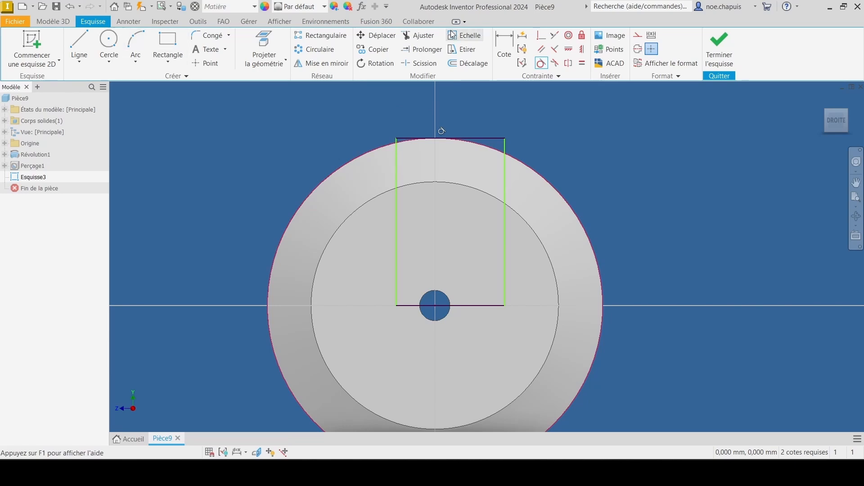
Step: Dimension the rectangle's width along its upper edge as 0.5 mm
{"action": "left_click", "coordinate": [504, 45]}
{"action": "left_click", "coordinate": [481, 138]}
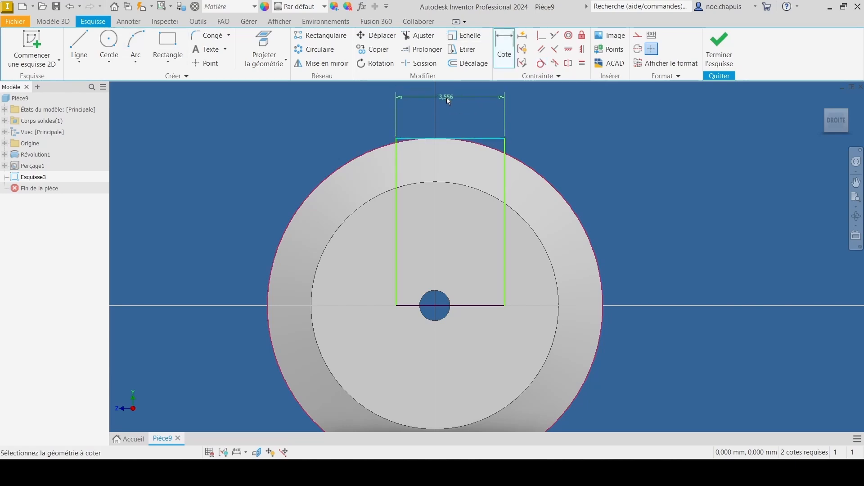
{"action": "left_click", "coordinate": [455, 99]}
{"action": "type", "text": "0,5"}
{"action": "key", "text": "Return"}
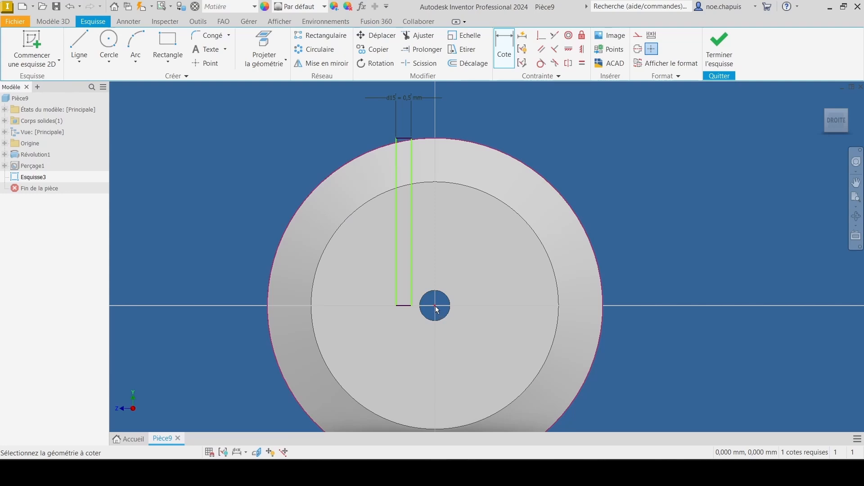
Step: Set the distance from the rectangle's long edge to the bore center to d15/2, half its width, and finish the sketch
{"action": "left_click", "coordinate": [396, 235]}
{"action": "left_click", "coordinate": [436, 307]}
{"action": "left_click", "coordinate": [424, 107]}
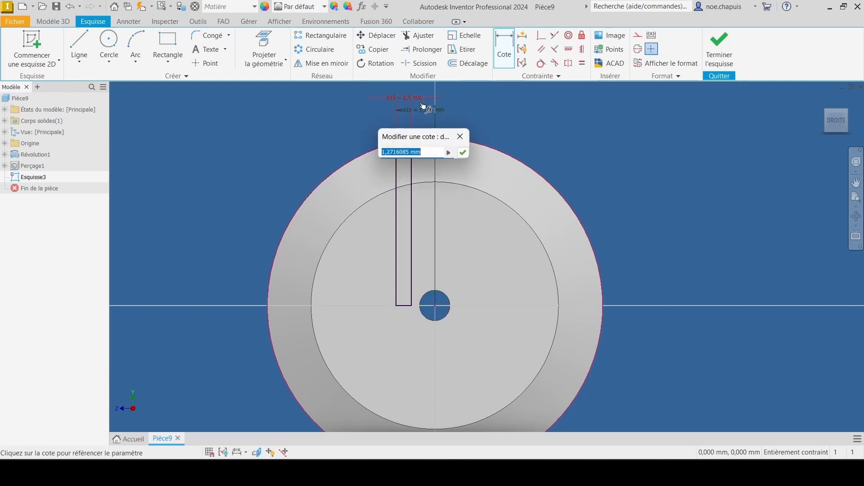
{"action": "left_click", "coordinate": [409, 97]}
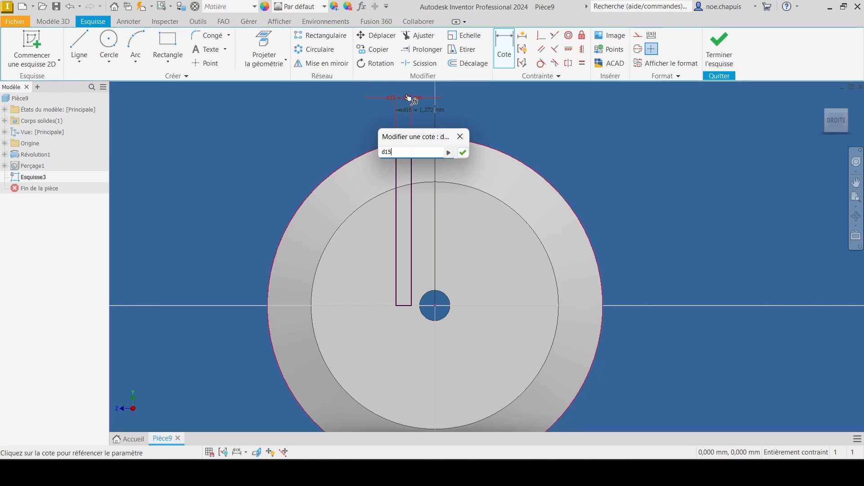
{"action": "type", "text": "/ 2"}
{"action": "key", "text": "Return"}
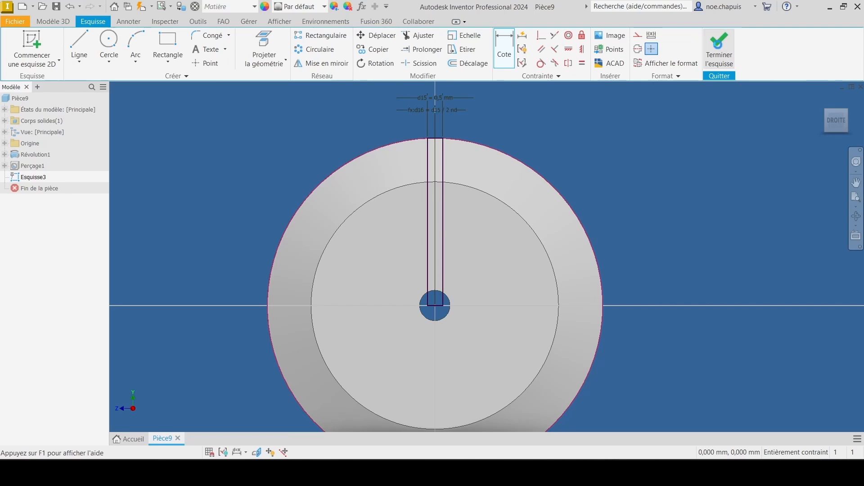
{"action": "left_click", "coordinate": [719, 50]}
Step: Extrude the narrow rectangular profile as a cut, with the direction reversed into the body
{"action": "middle_click_drag", "start_coordinate": [485, 202], "coordinate": [519, 220], "text": "shift"}
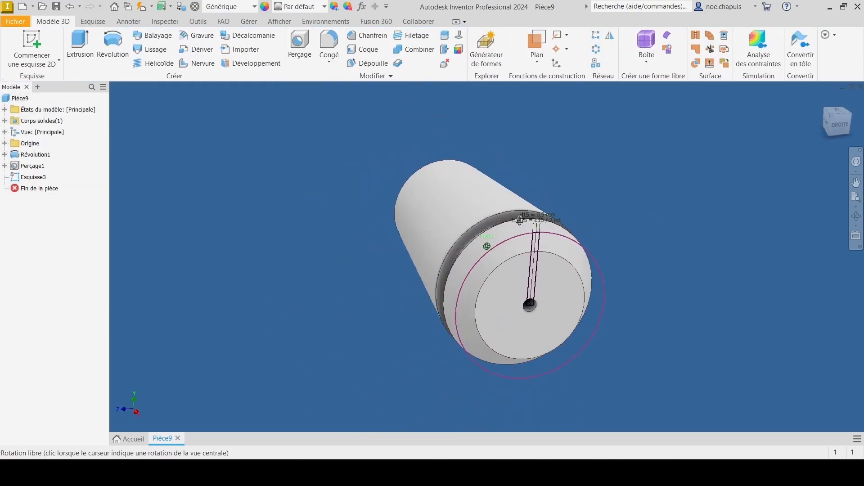
{"action": "key", "text": "e"}
{"action": "scroll", "coordinate": [558, 254], "scroll_direction": "up", "scroll_amount": 5}
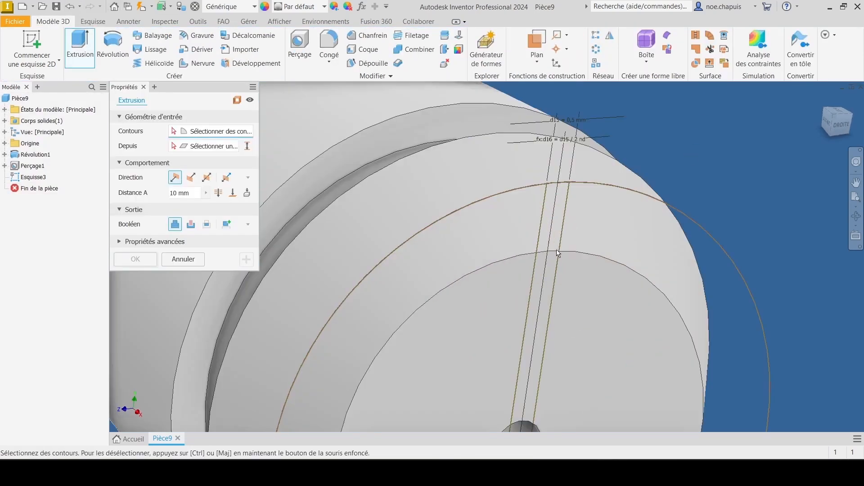
{"action": "left_click", "coordinate": [562, 228]}
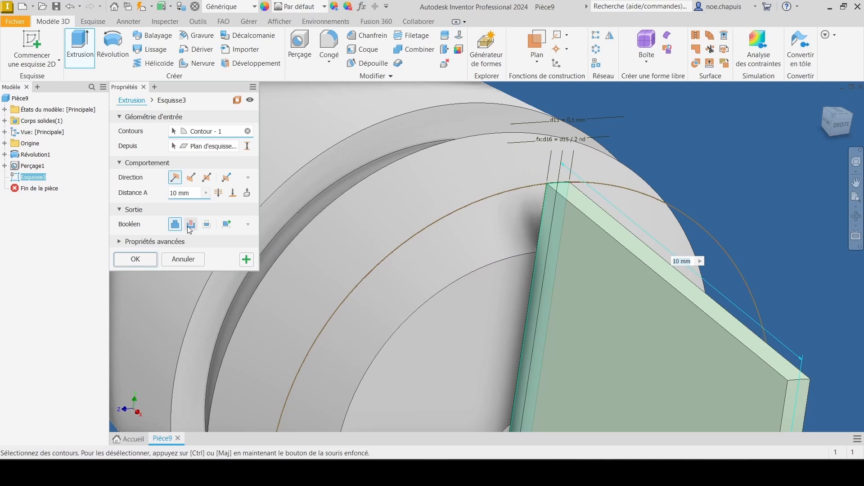
{"action": "left_click", "coordinate": [191, 224]}
{"action": "left_click", "coordinate": [191, 177]}
{"action": "scroll", "coordinate": [590, 194], "scroll_direction": "down", "scroll_amount": 5}
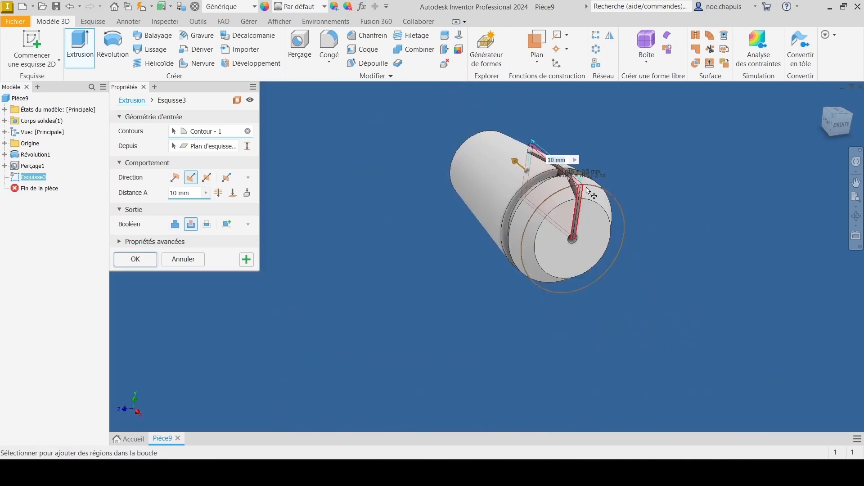
Step: Set the slot cut's distance to the expression Longueur-4 and complete the extrusion
{"action": "left_click", "coordinate": [206, 192]}
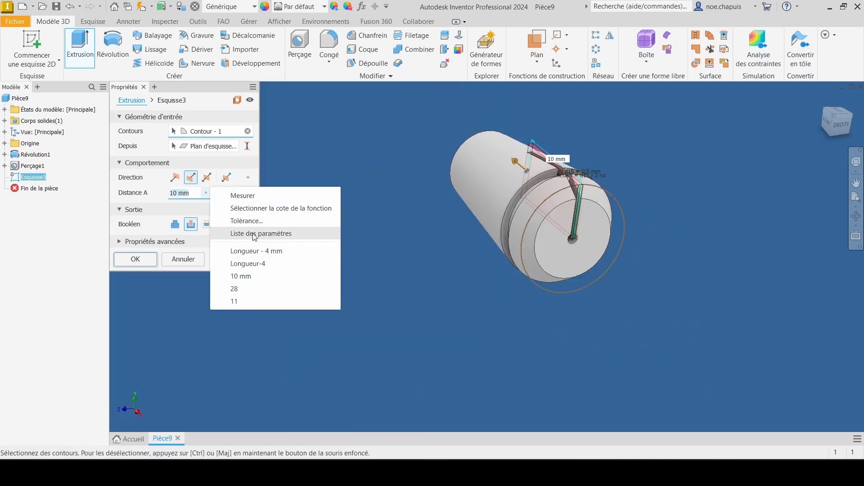
{"action": "left_click", "coordinate": [254, 233]}
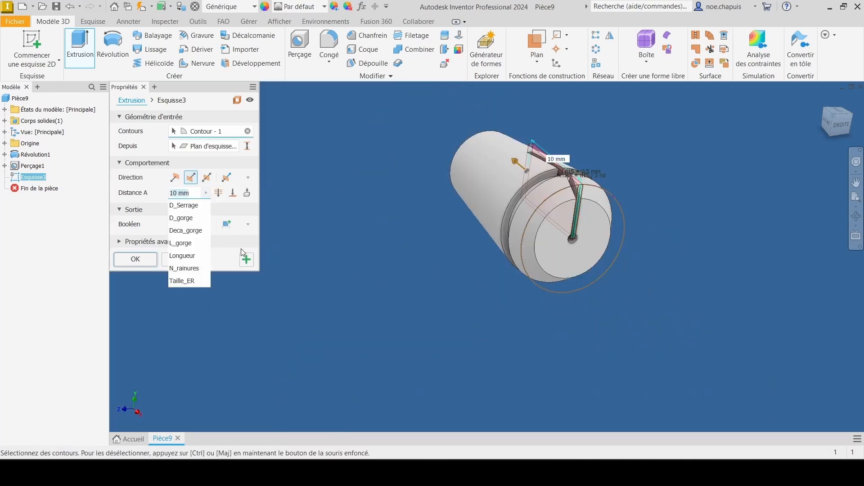
{"action": "left_click", "coordinate": [200, 256]}
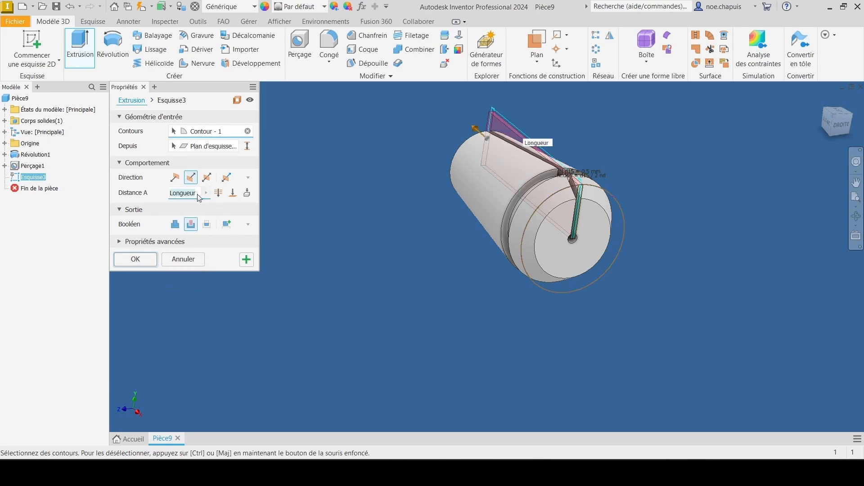
{"action": "type", "text": "-4"}
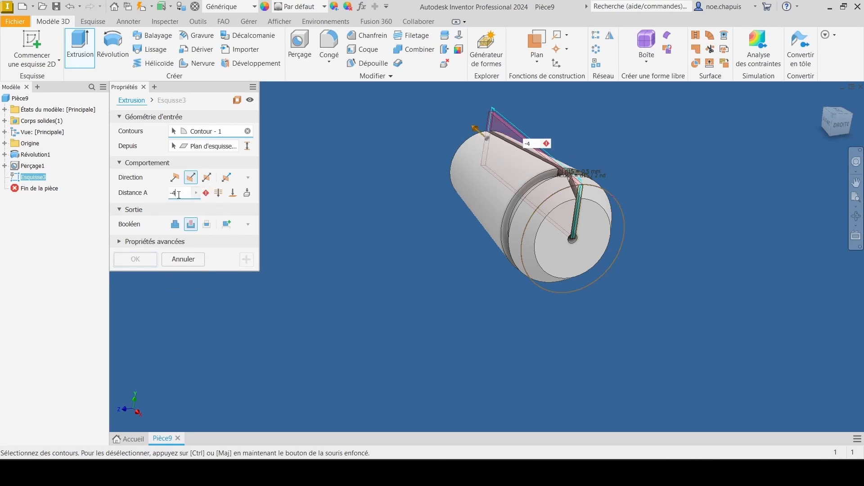
{"action": "left_click", "coordinate": [197, 194]}
{"action": "left_click", "coordinate": [229, 234]}
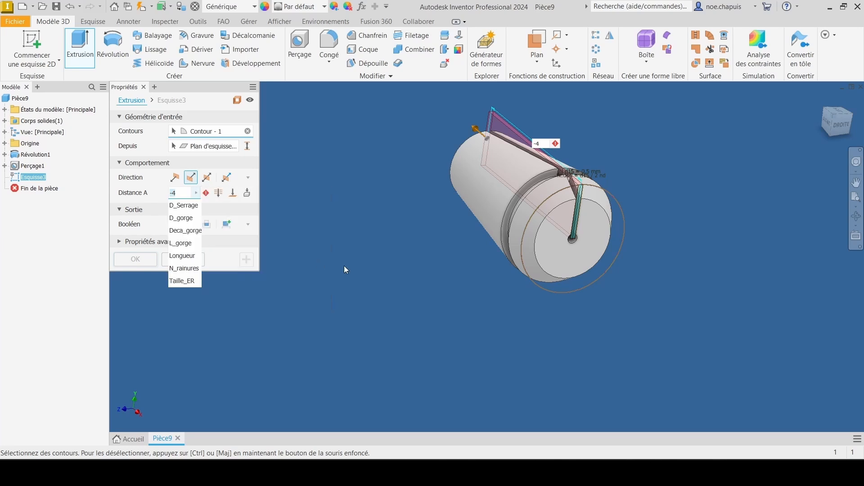
{"action": "left_click", "coordinate": [189, 255]}
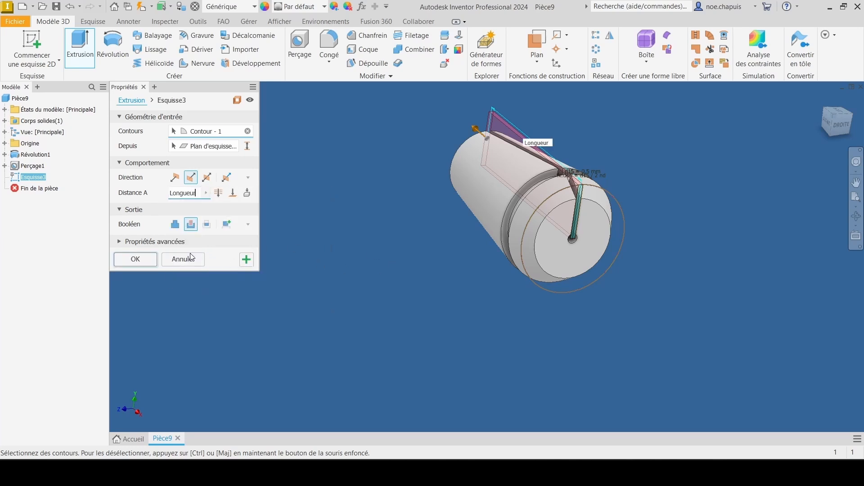
{"action": "left_click", "coordinate": [197, 194]}
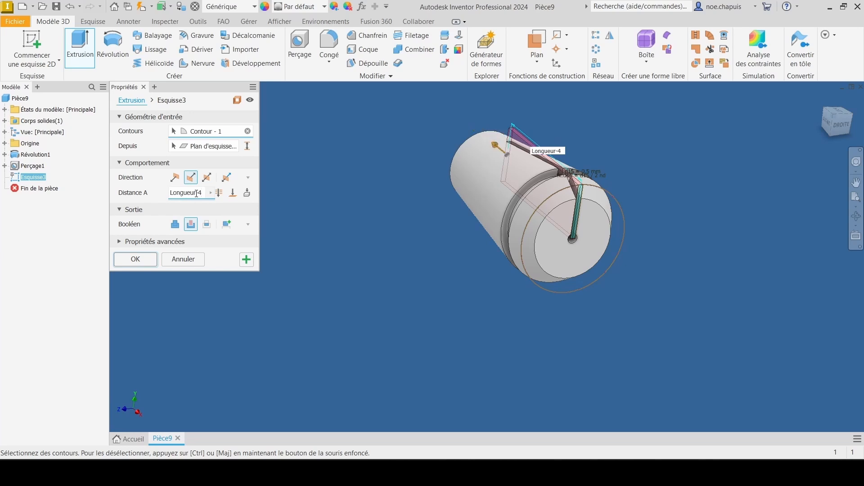
{"action": "key", "text": "Return"}
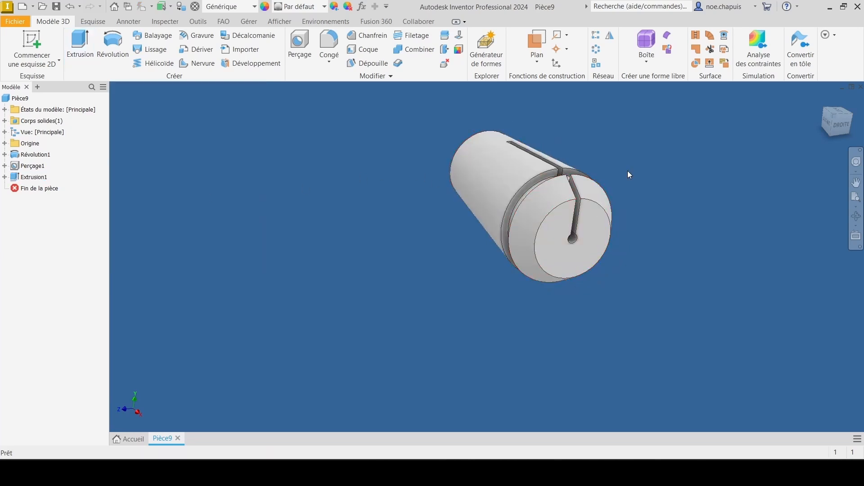
Step: Pattern the slot cut circularly around the bore axis over 360 degrees, with N_rainures as the number of occurrences
{"action": "scroll", "coordinate": [562, 237], "scroll_direction": "down", "scroll_amount": 3}
{"action": "middle_click_drag", "start_coordinate": [546, 237], "coordinate": [518, 230]}
{"action": "middle_click_drag", "start_coordinate": [518, 229], "coordinate": [513, 225], "text": "shift"}
{"action": "scroll", "coordinate": [513, 225], "scroll_direction": "up", "scroll_amount": 5}
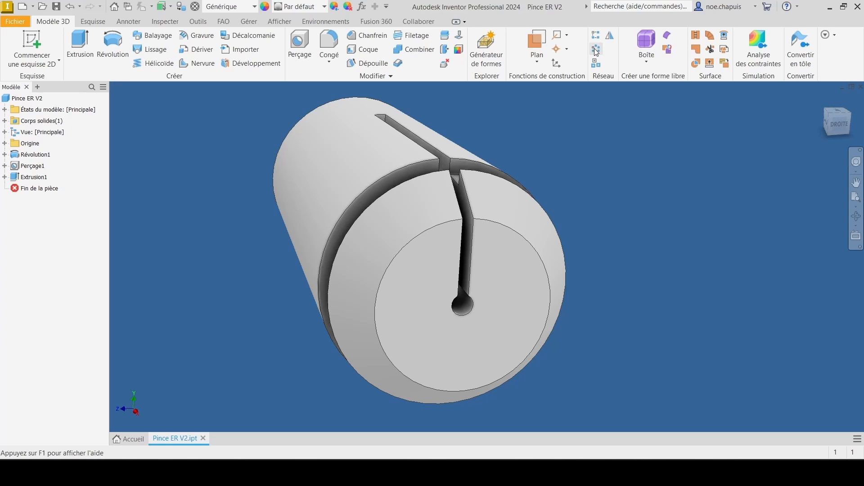
{"action": "left_click", "coordinate": [596, 50]}
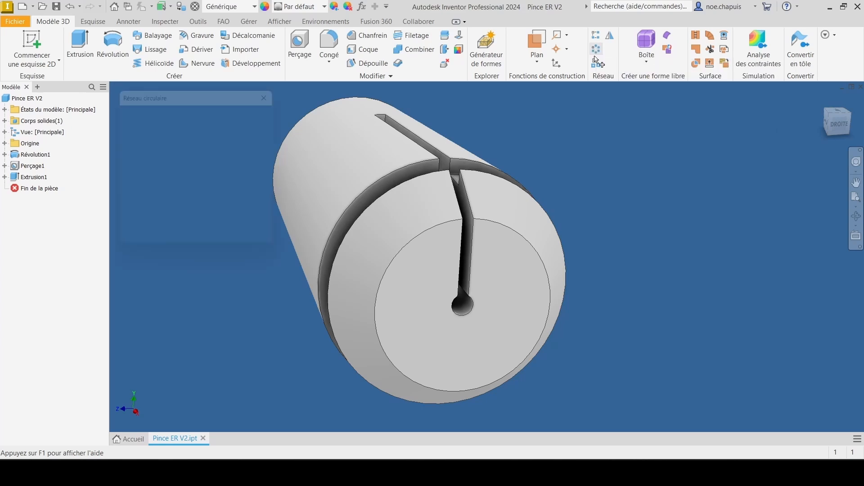
{"action": "left_click", "coordinate": [425, 146]}
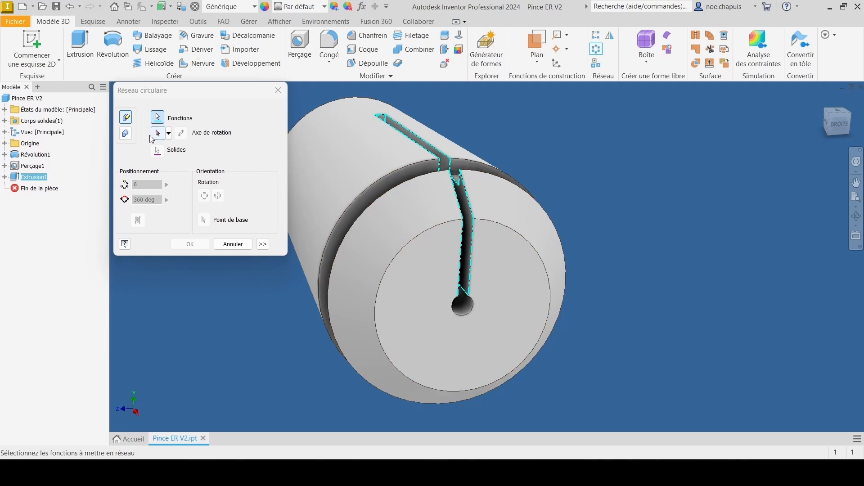
{"action": "left_click", "coordinate": [461, 307]}
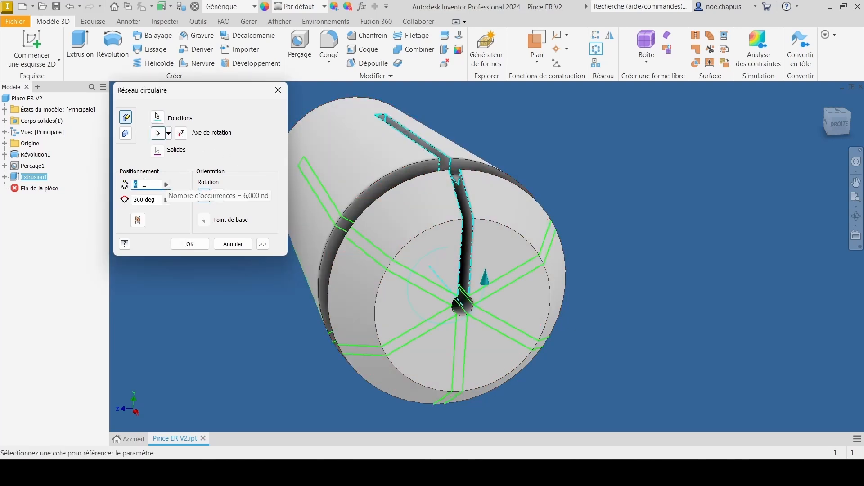
{"action": "left_click", "coordinate": [166, 185]}
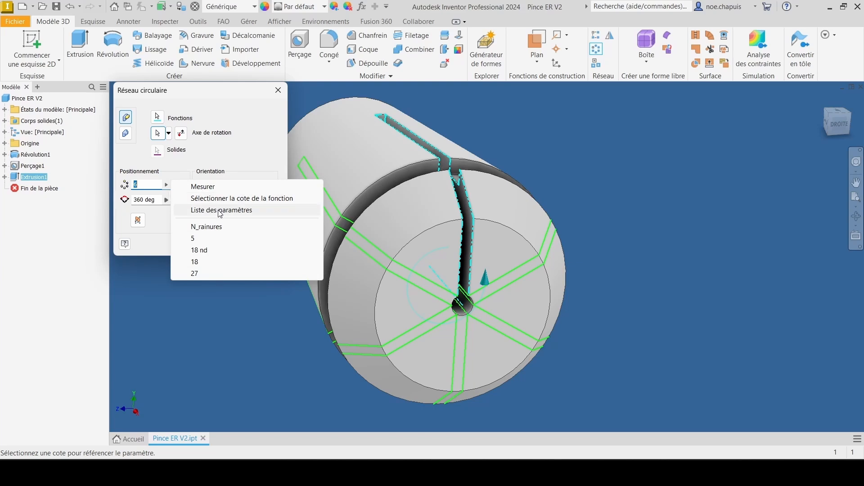
{"action": "left_click", "coordinate": [194, 226]}
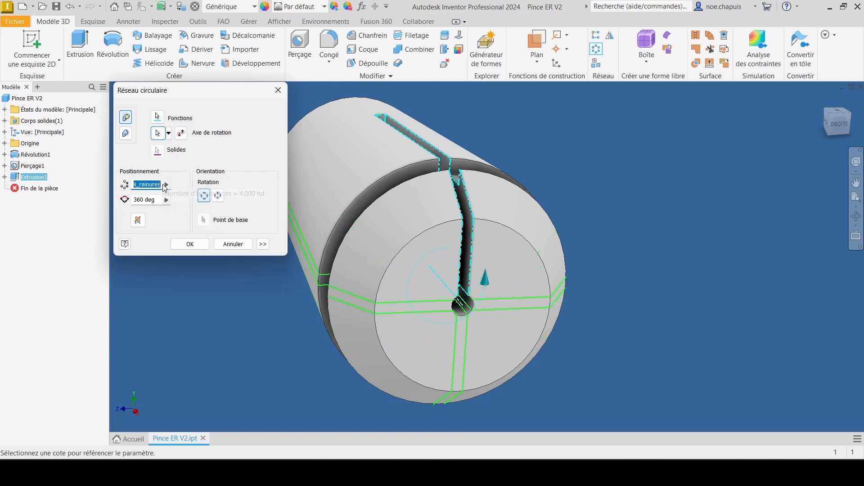
{"action": "left_click", "coordinate": [166, 199]}
{"action": "left_click", "coordinate": [213, 210]}
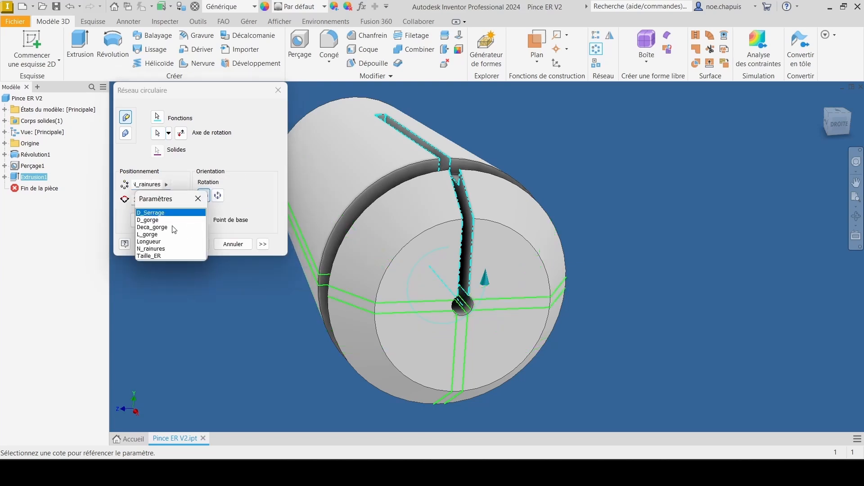
{"action": "left_click", "coordinate": [160, 249]}
{"action": "left_click", "coordinate": [187, 243]}
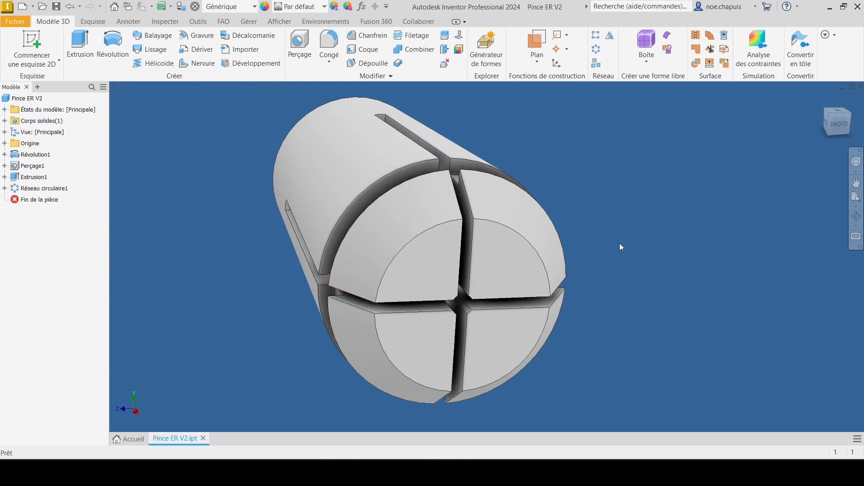
Step: Start a 2D sketch on the flat end face at the opposite end from the groove
{"action": "middle_click_drag", "start_coordinate": [517, 225], "coordinate": [518, 224]}
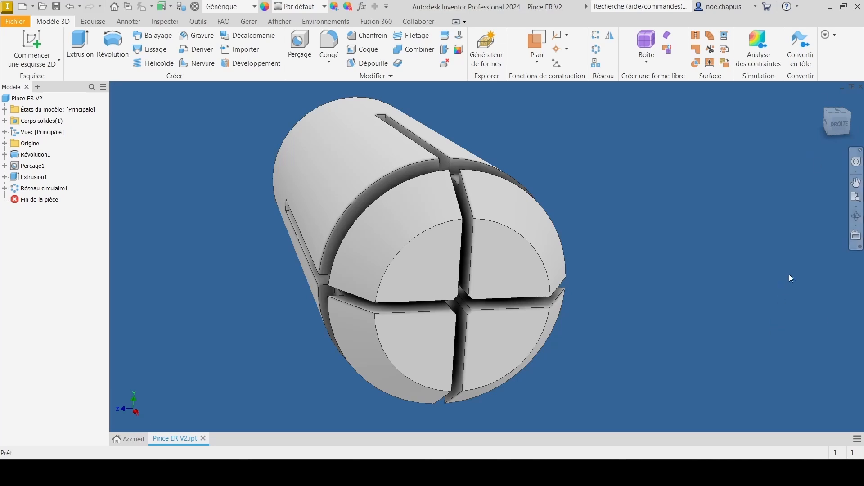
{"action": "left_click", "coordinate": [826, 118]}
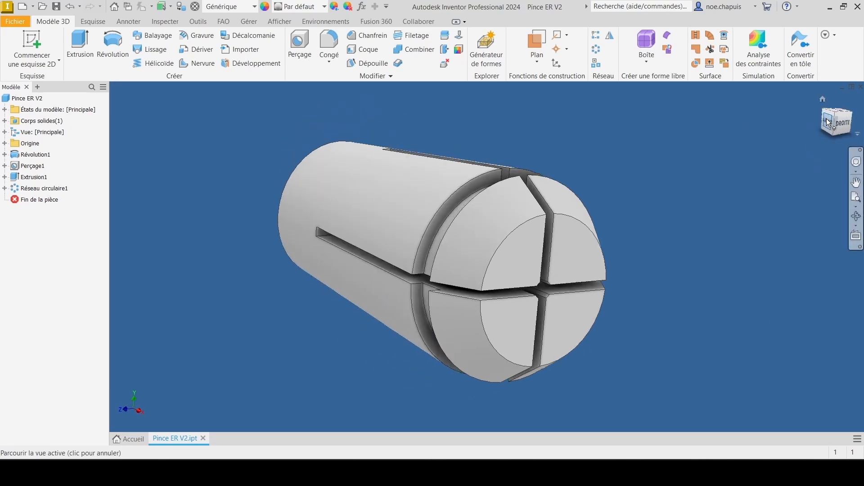
{"action": "left_click", "coordinate": [820, 120]}
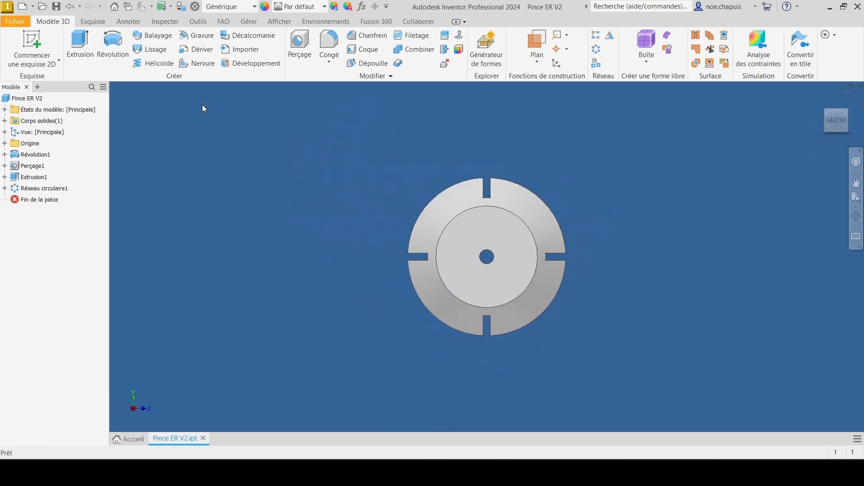
{"action": "left_click", "coordinate": [32, 43]}
{"action": "left_click", "coordinate": [521, 247]}
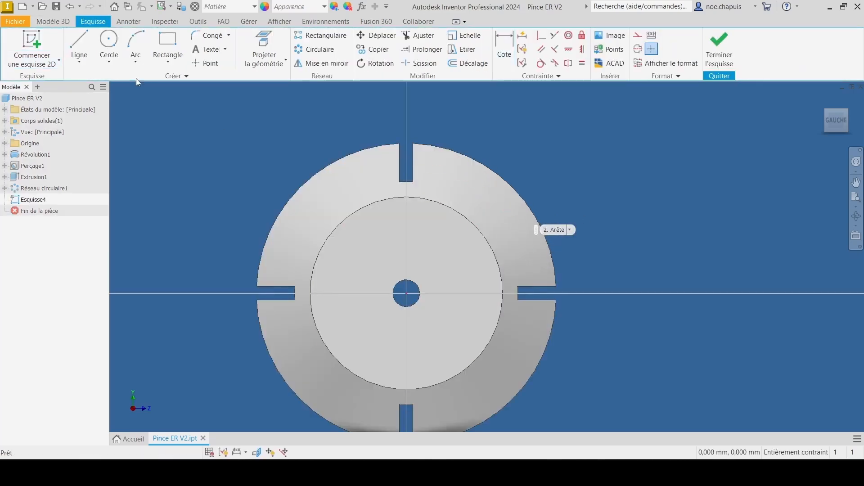
Step: Sketch a tilted three-point rectangle about 1.78 mm wide, running from near the bore to beyond the rim in the upper-right quadrant
{"action": "left_click", "coordinate": [168, 58]}
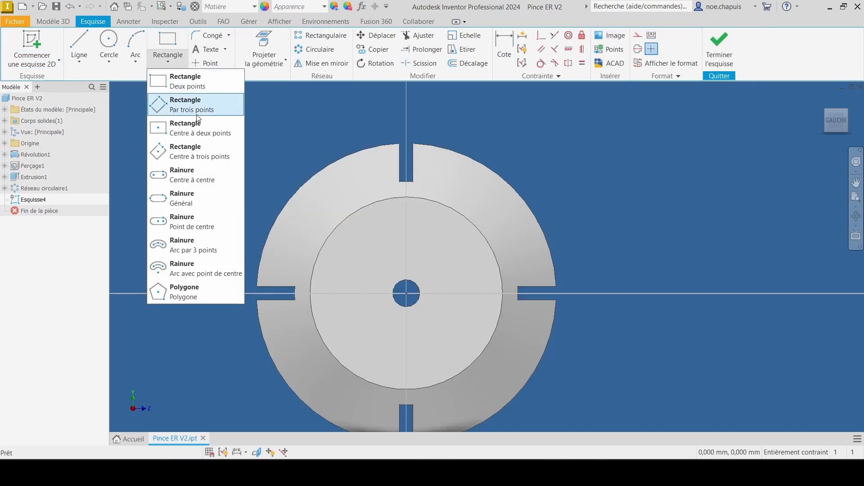
{"action": "left_click", "coordinate": [201, 150]}
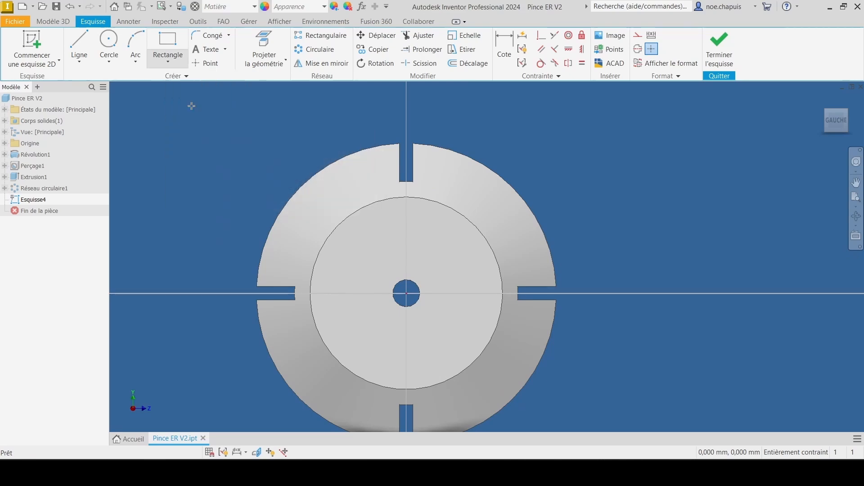
{"action": "left_click", "coordinate": [507, 127]}
{"action": "left_click", "coordinate": [541, 149]}
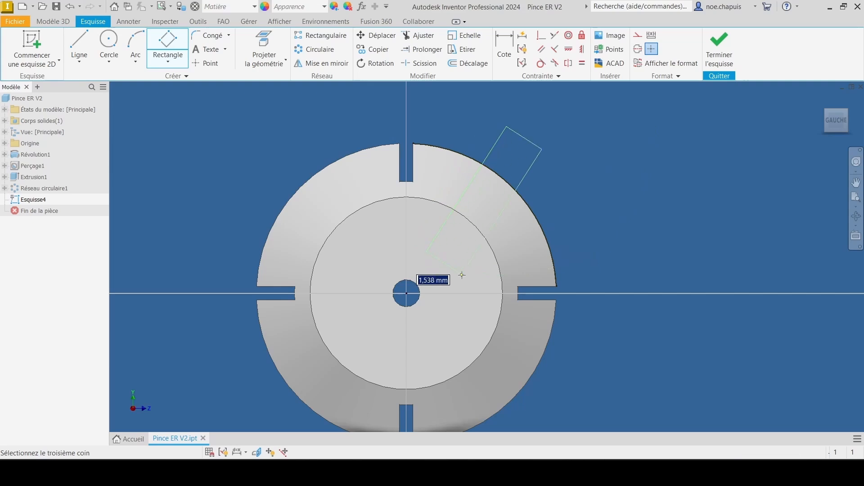
{"action": "left_click", "coordinate": [467, 279]}
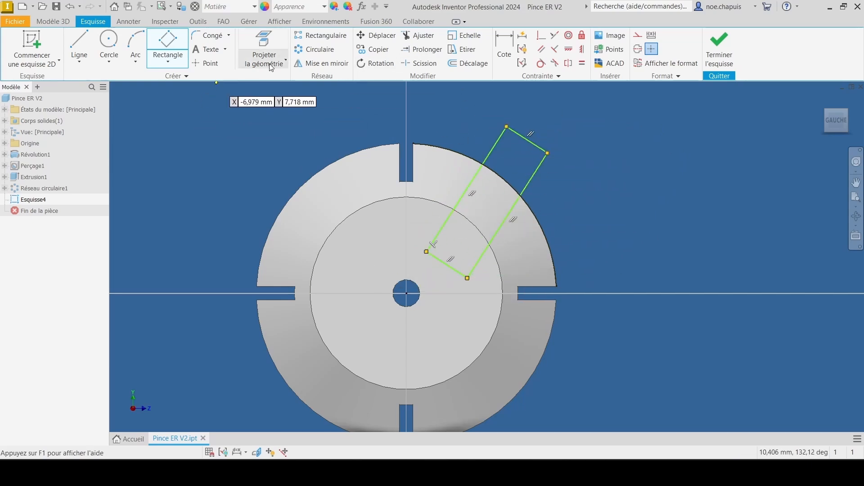
Step: Draw a vertical line about 5.9 mm long from the bore centre up past the rim and convert it to construction geometry
{"action": "key", "text": "l"}
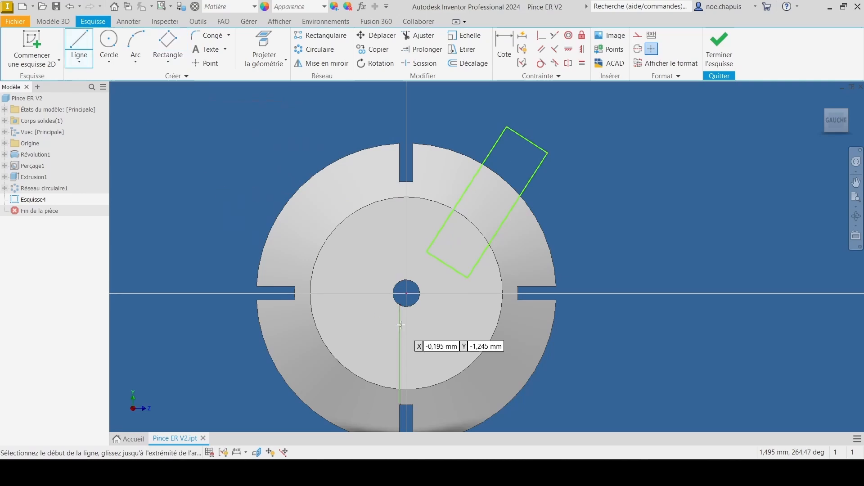
{"action": "left_click", "coordinate": [407, 294]}
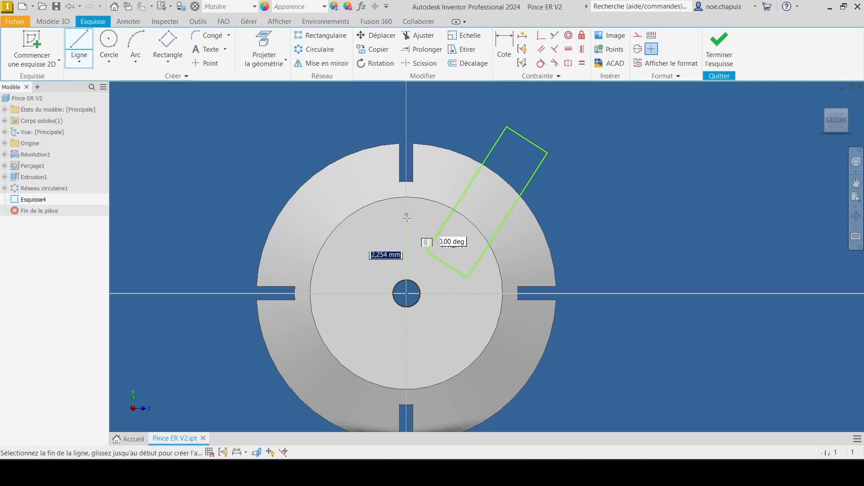
{"action": "left_click", "coordinate": [406, 132]}
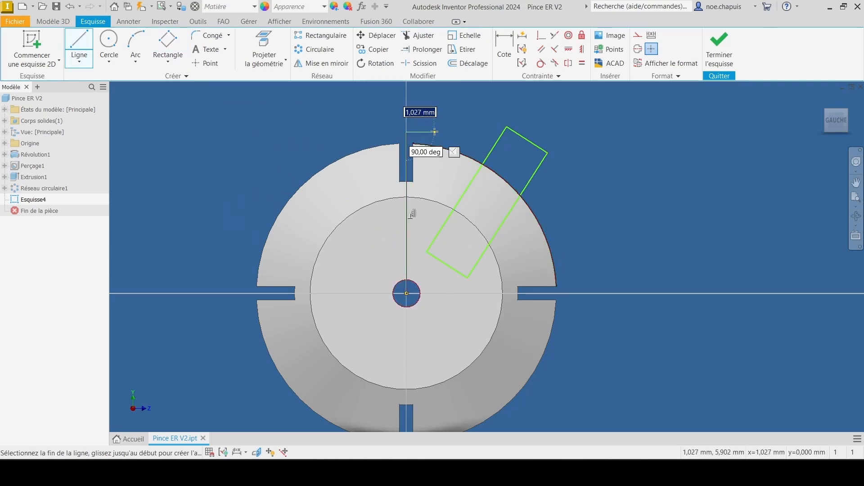
{"action": "key", "text": "Escape"}
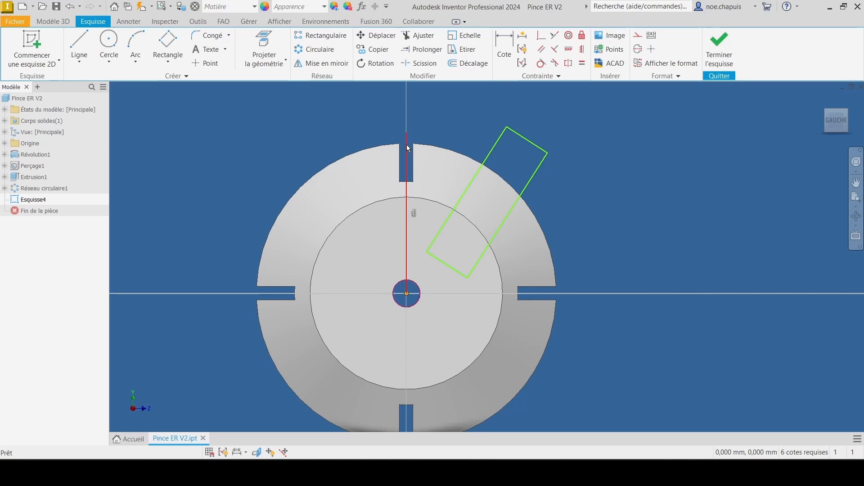
{"action": "right_click", "coordinate": [407, 144]}
{"action": "left_click", "coordinate": [444, 145]}
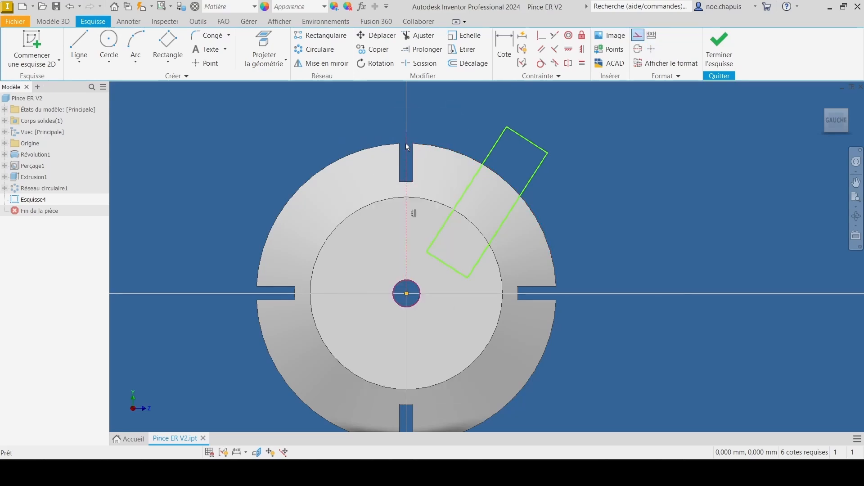
Step: Add an aligned dimension to the tilted rectangle's outer short edge and set the width to 0,5 mm
{"action": "scroll", "coordinate": [408, 143], "scroll_direction": "up", "scroll_amount": 5}
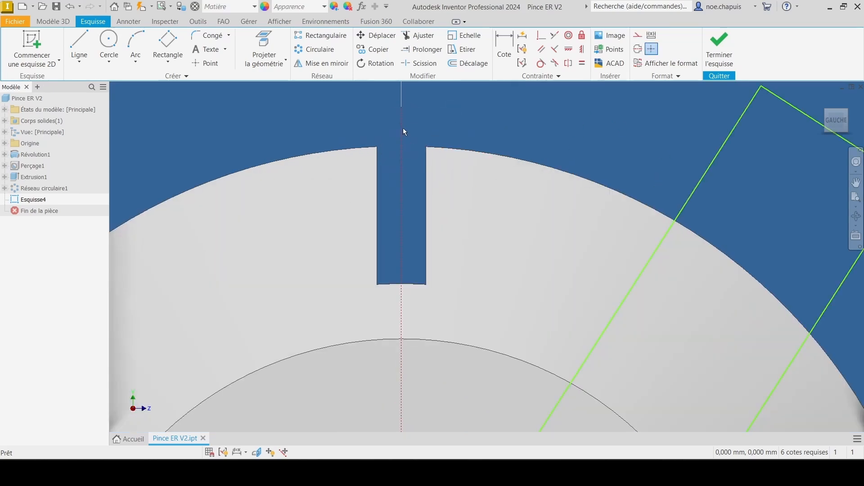
{"action": "scroll", "coordinate": [402, 112], "scroll_direction": "down", "scroll_amount": 8}
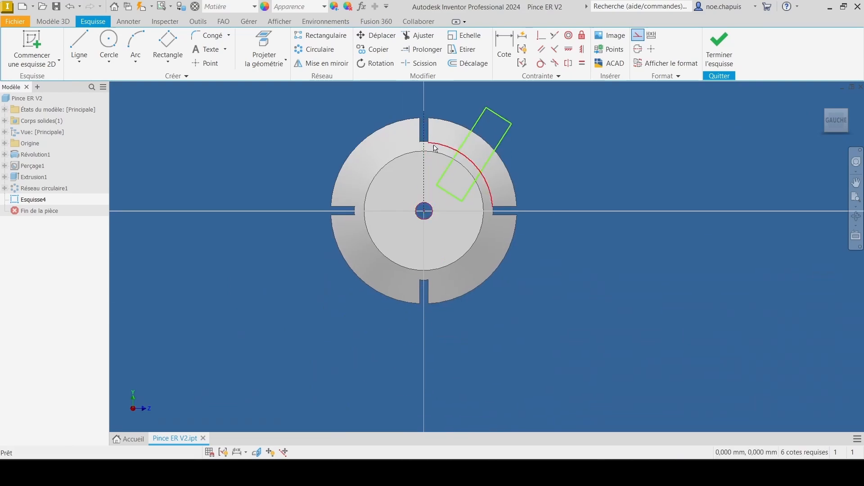
{"action": "mouse_move", "coordinate": [429, 115]}
{"action": "left_mouse_down"}
{"action": "mouse_move", "coordinate": [431, 122]}
{"action": "mouse_move", "coordinate": [435, 108]}
{"action": "left_mouse_up"}
{"action": "scroll", "coordinate": [501, 115], "scroll_direction": "up", "scroll_amount": 6}
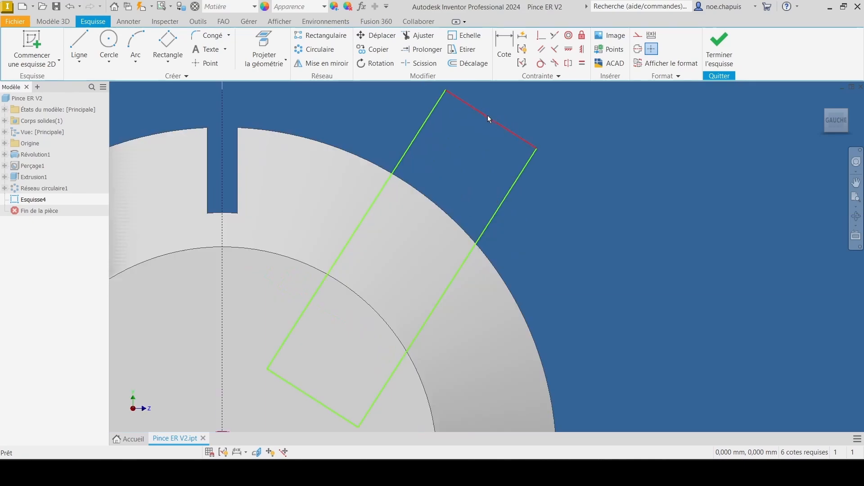
{"action": "scroll", "coordinate": [503, 116], "scroll_direction": "down", "scroll_amount": 5}
{"action": "middle_click_drag", "start_coordinate": [515, 117], "coordinate": [523, 129]}
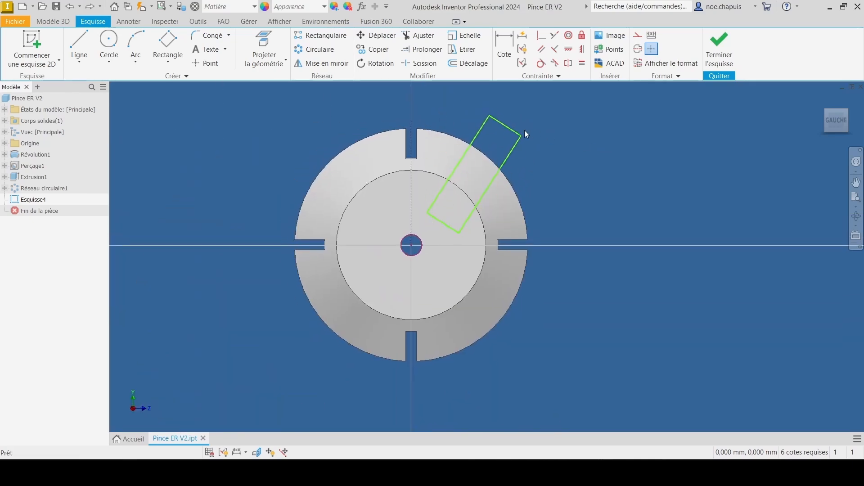
{"action": "scroll", "coordinate": [495, 112], "scroll_direction": "up", "scroll_amount": 3}
{"action": "left_click", "coordinate": [502, 43]}
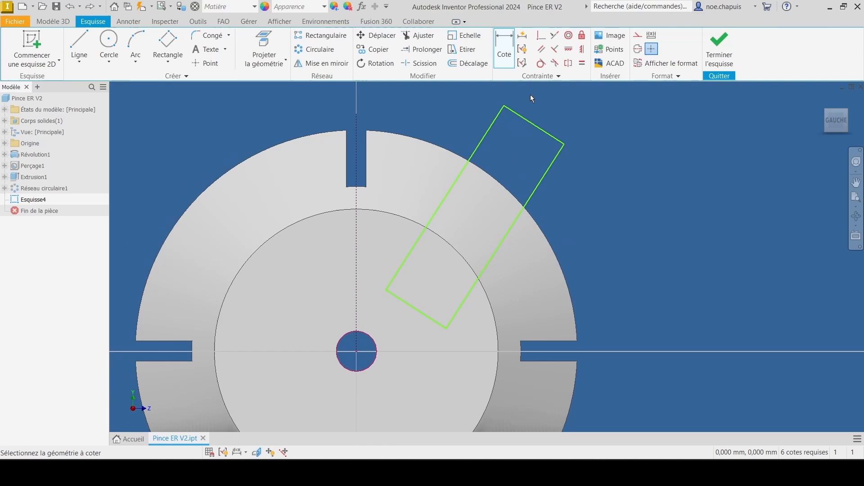
{"action": "left_click", "coordinate": [552, 134]}
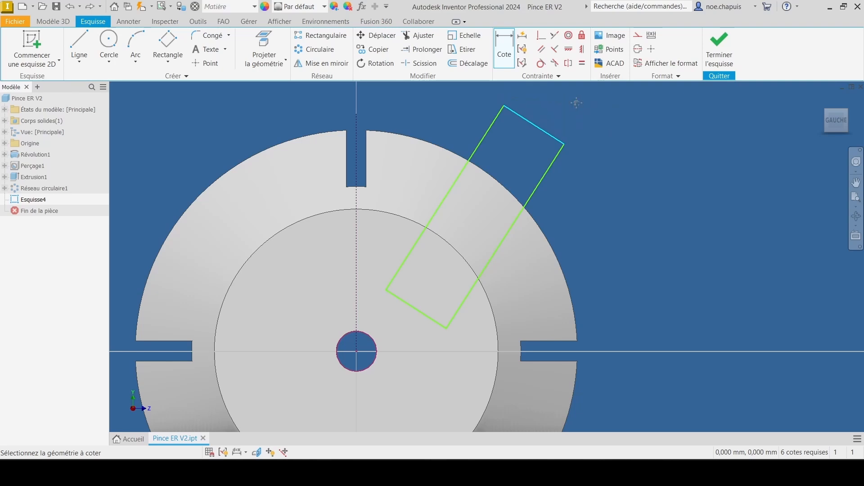
{"action": "middle_click_drag", "start_coordinate": [576, 103], "coordinate": [452, 164]}
{"action": "right_click", "coordinate": [444, 158]}
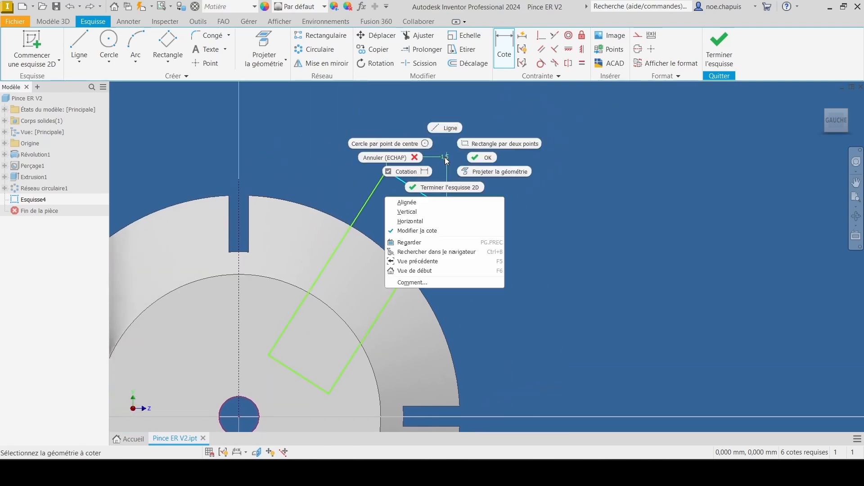
{"action": "left_click", "coordinate": [444, 207]}
{"action": "left_click", "coordinate": [490, 133]}
{"action": "type", "text": "0"}
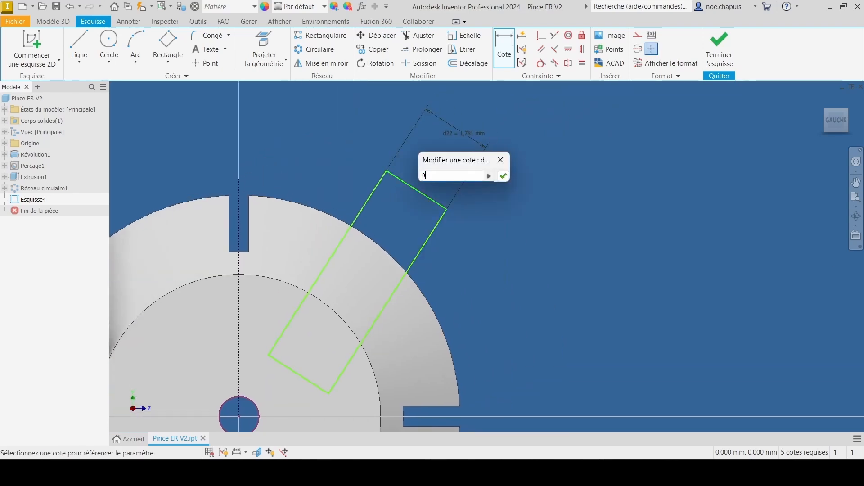
{"action": "type", "text": ",5"}
{"action": "key", "text": "Return"}
Step: Make the rectangle's inner short edge coincident with the bore centre point
{"action": "middle_click_drag", "start_coordinate": [302, 327], "coordinate": [441, 218]}
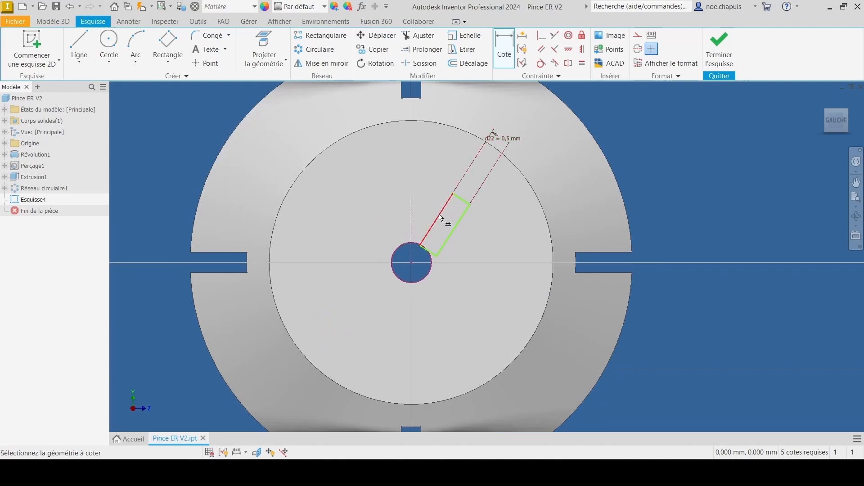
{"action": "scroll", "coordinate": [421, 234], "scroll_direction": "up", "scroll_amount": 3}
{"action": "left_click", "coordinate": [541, 36]}
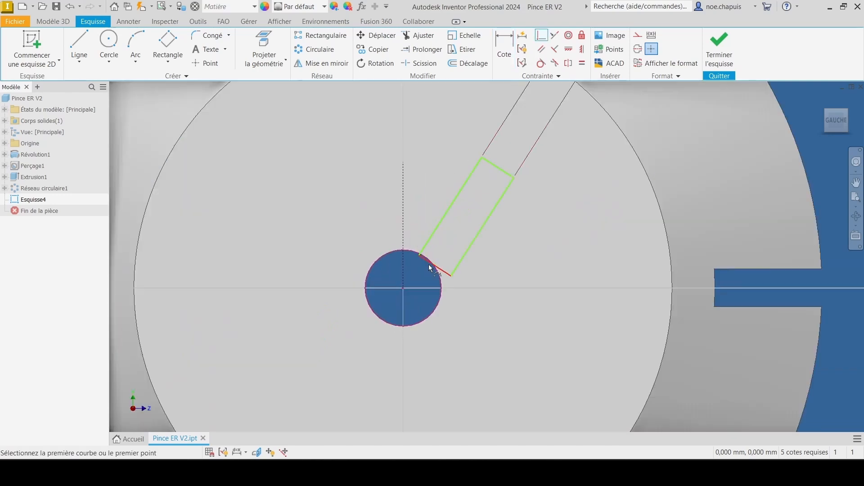
{"action": "left_click", "coordinate": [429, 265]}
{"action": "left_click", "coordinate": [402, 287]}
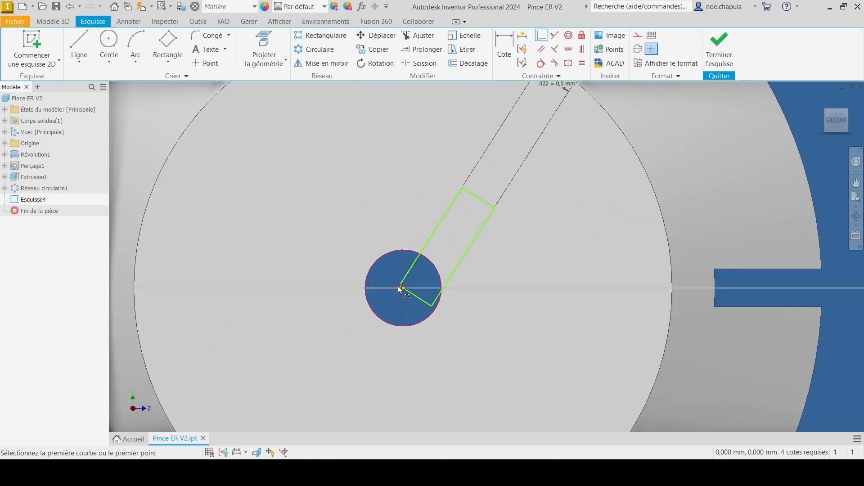
Step: Dimension the angle between the vertical construction line and the rectangle's long side as 180/N_rainures
{"action": "scroll", "coordinate": [456, 140], "scroll_direction": "down", "scroll_amount": 5}
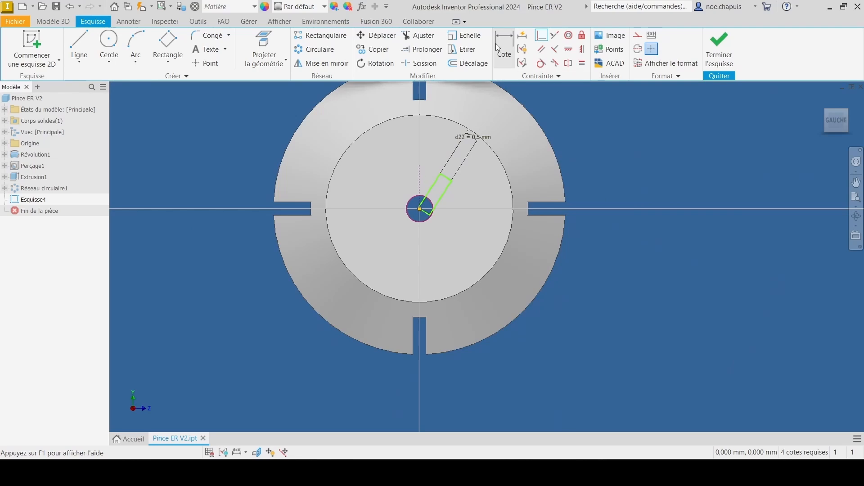
{"action": "left_click", "coordinate": [498, 42]}
{"action": "scroll", "coordinate": [438, 188], "scroll_direction": "up", "scroll_amount": 4}
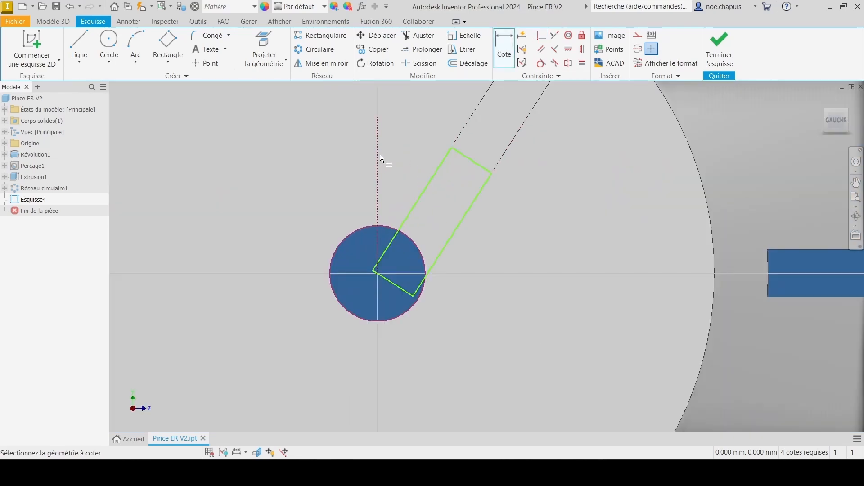
{"action": "left_click", "coordinate": [431, 182]}
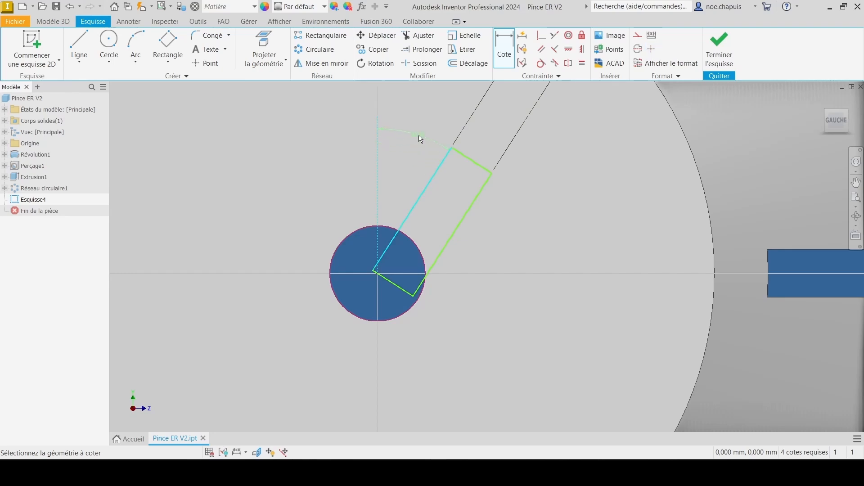
{"action": "left_click", "coordinate": [425, 115]}
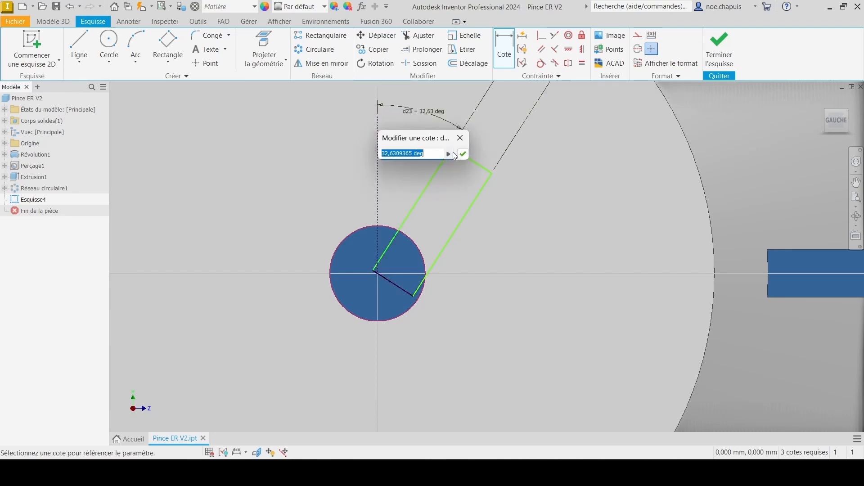
{"action": "type", "text": "180/"}
{"action": "left_click", "coordinate": [449, 154]}
{"action": "left_click", "coordinate": [512, 189]}
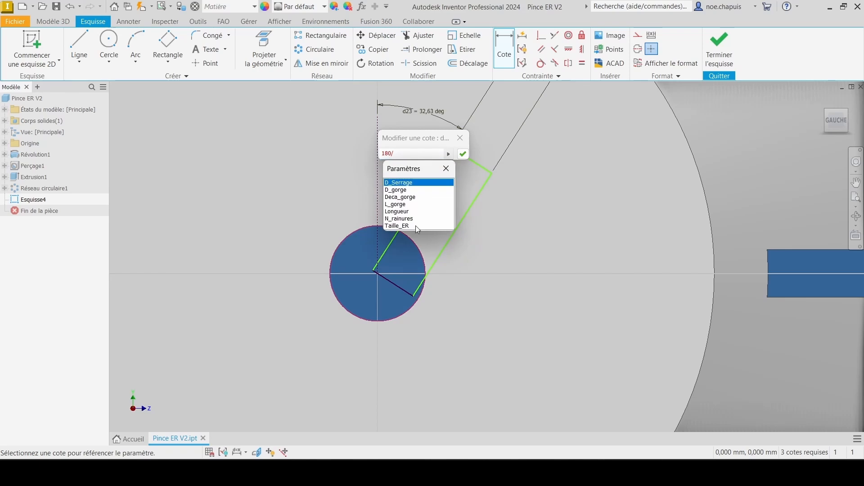
{"action": "left_click", "coordinate": [402, 218]}
{"action": "left_click", "coordinate": [464, 154]}
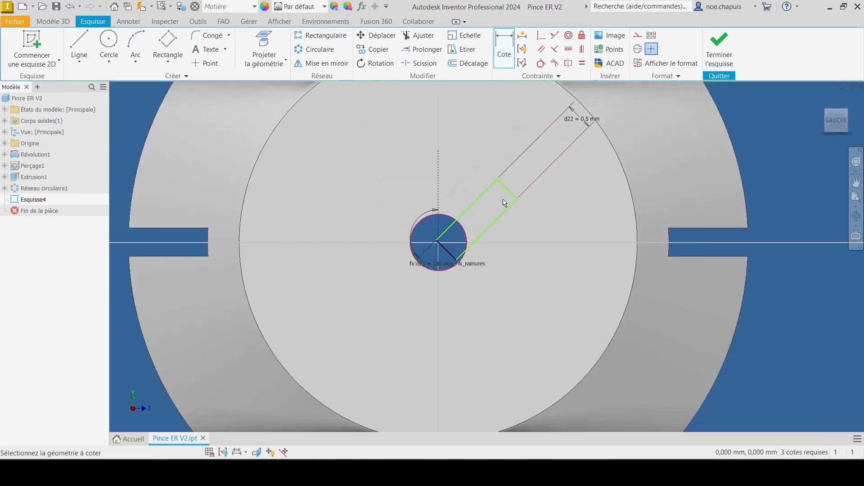
Step: Dimension the distance from the bore centre to the rectangle's long side as half the slot width, using d22/2
{"action": "middle_click_drag", "start_coordinate": [531, 187], "coordinate": [498, 243]}
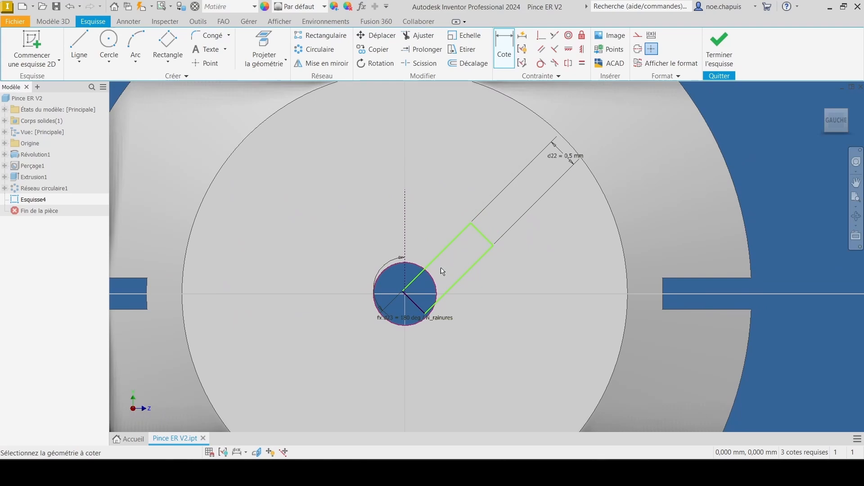
{"action": "scroll", "coordinate": [412, 295], "scroll_direction": "up", "scroll_amount": 5}
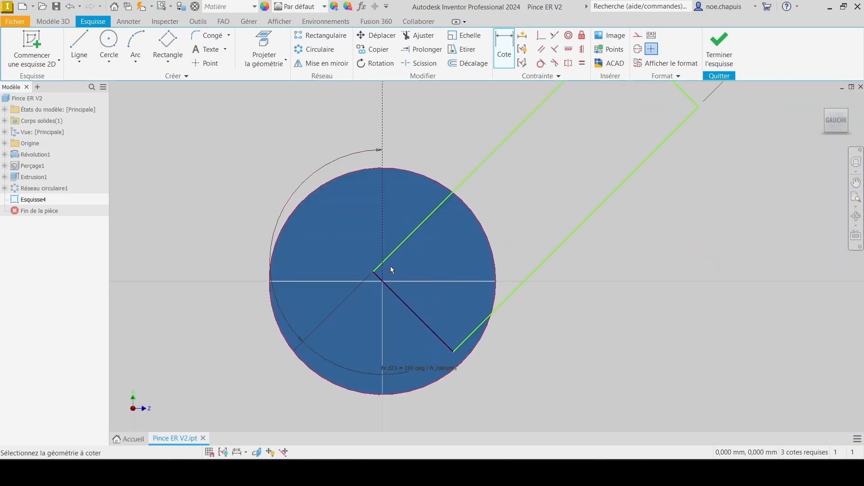
{"action": "left_click", "coordinate": [394, 253]}
{"action": "left_click", "coordinate": [383, 281]}
{"action": "scroll", "coordinate": [540, 192], "scroll_direction": "down", "scroll_amount": 3}
{"action": "middle_click_drag", "start_coordinate": [566, 171], "coordinate": [324, 305]}
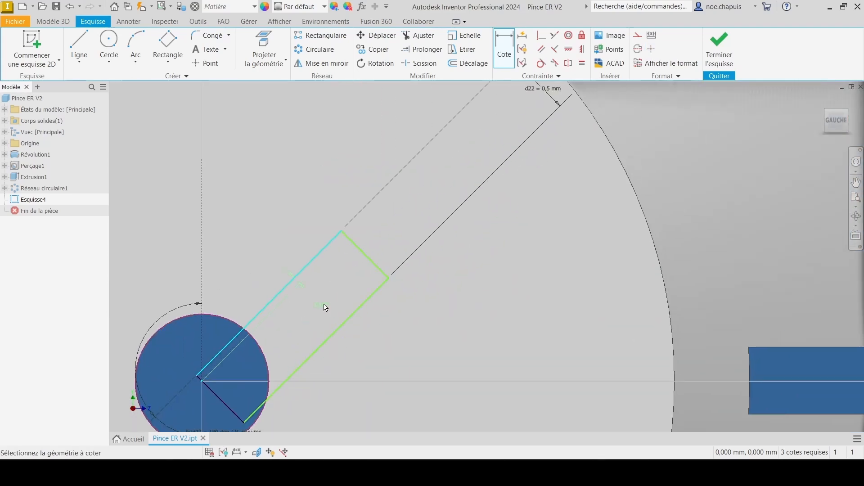
{"action": "left_click", "coordinate": [452, 193]}
{"action": "left_click", "coordinate": [551, 90]}
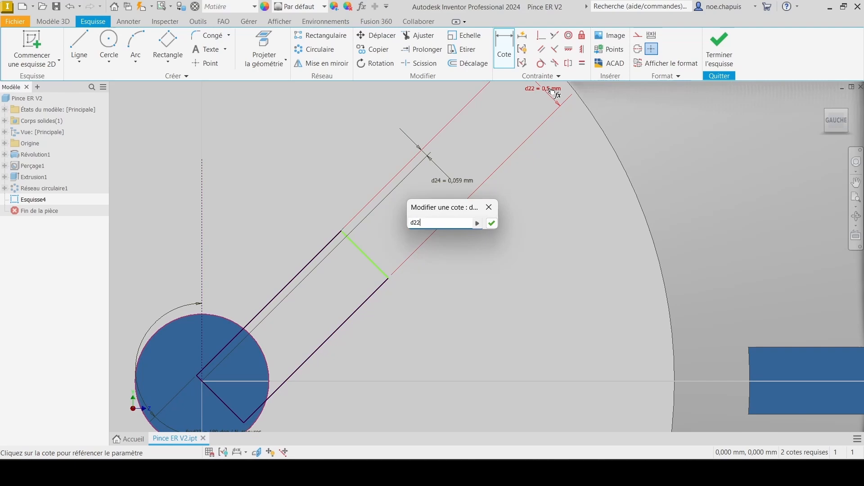
{"action": "type", "text": "/2"}
{"action": "key", "text": "Return"}
Step: Make the rectangle's outer short edge tangent to the collet's outer circular edge
{"action": "scroll", "coordinate": [400, 286], "scroll_direction": "down", "scroll_amount": 5}
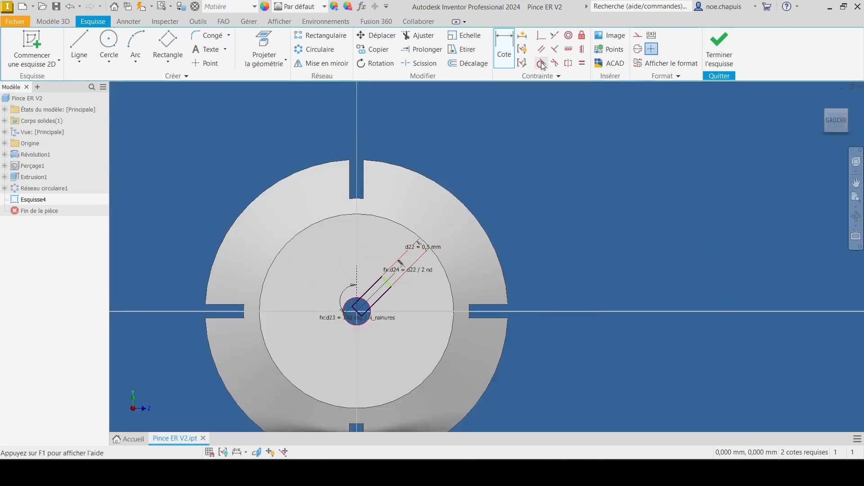
{"action": "left_click", "coordinate": [541, 62]}
{"action": "scroll", "coordinate": [384, 284], "scroll_direction": "up", "scroll_amount": 5}
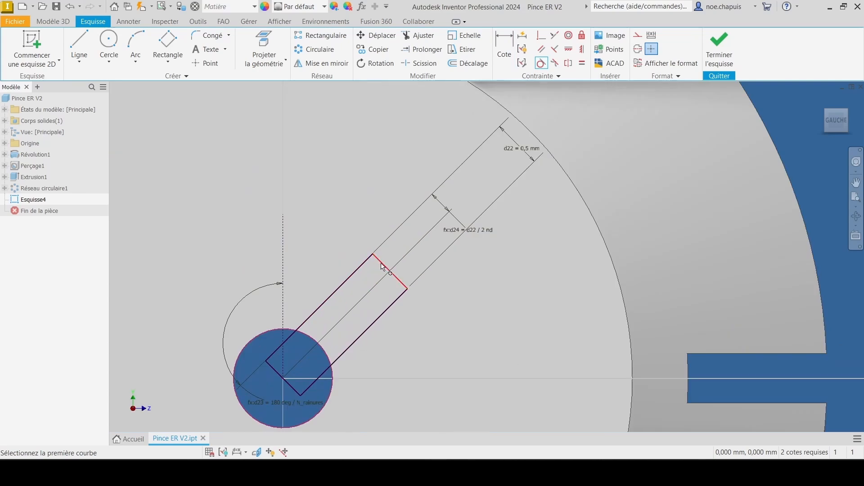
{"action": "left_click", "coordinate": [382, 264]}
{"action": "middle_click_drag", "start_coordinate": [591, 131], "coordinate": [443, 241]}
{"action": "left_click", "coordinate": [547, 130]}
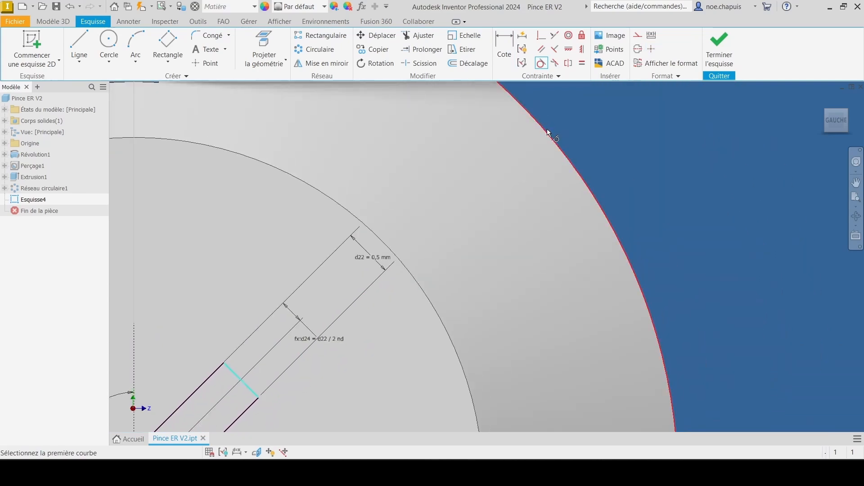
{"action": "scroll", "coordinate": [535, 137], "scroll_direction": "down", "scroll_amount": 6}
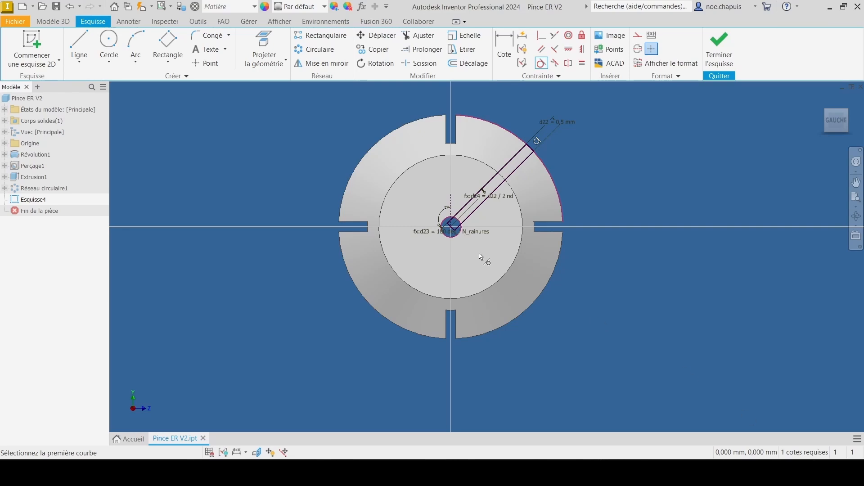
{"action": "scroll", "coordinate": [454, 192], "scroll_direction": "up", "scroll_amount": 8}
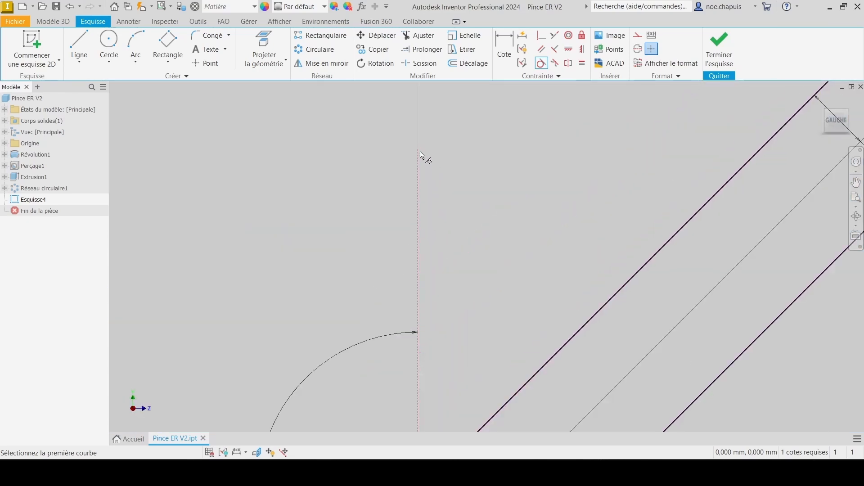
Step: Apply a Fix constraint to the outer endpoint of the vertical construction line in the slot sketch
{"action": "scroll", "coordinate": [421, 155], "scroll_direction": "down", "scroll_amount": 6}
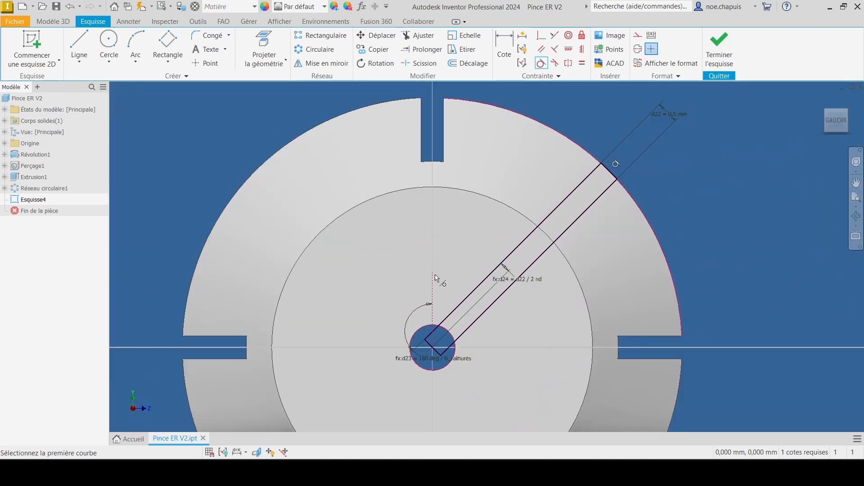
{"action": "key", "text": "Escape"}
{"action": "left_click_drag", "start_coordinate": [433, 272], "coordinate": [443, 91]}
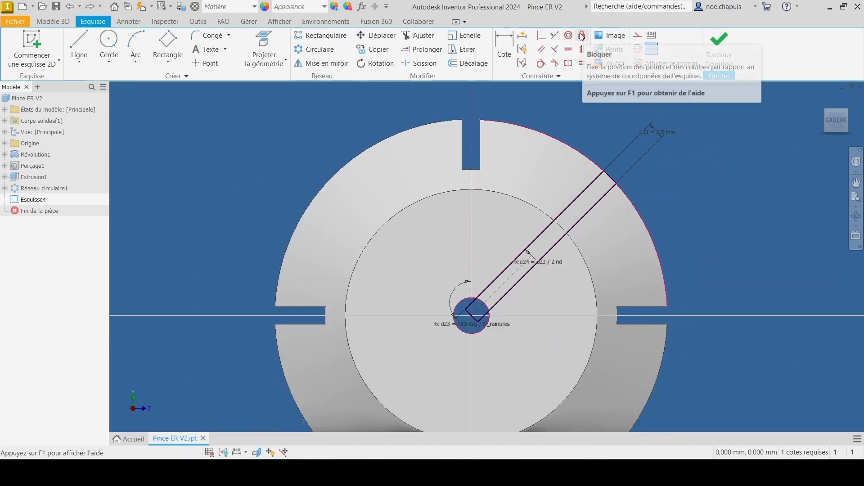
{"action": "left_click", "coordinate": [582, 36]}
{"action": "left_click", "coordinate": [472, 120]}
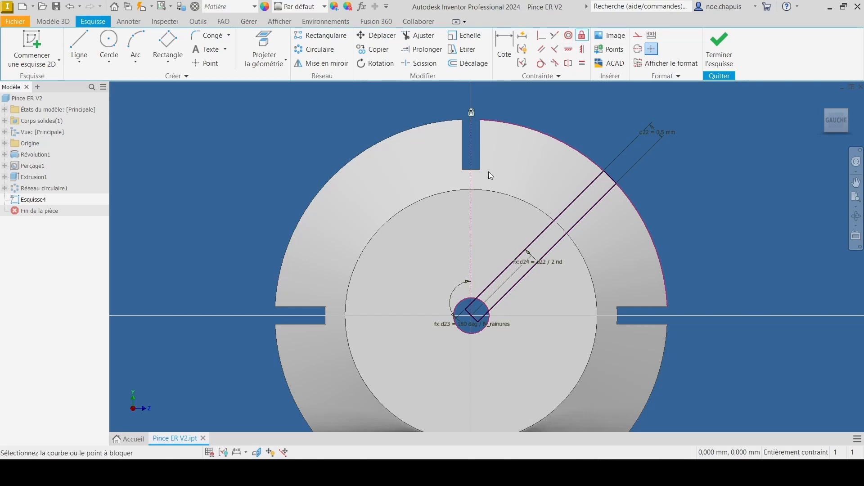
{"action": "key", "text": "Escape"}
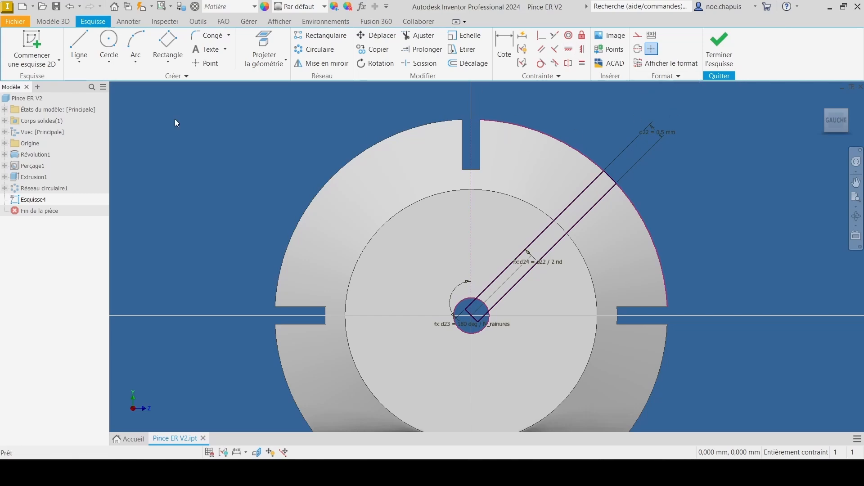
Step: Cut the angled slot profile into the collet body with a reversed-direction extrusion of Longueur - 4 mm
{"action": "left_click", "coordinate": [61, 23]}
{"action": "left_click", "coordinate": [80, 47]}
{"action": "scroll", "coordinate": [534, 236], "scroll_direction": "down", "scroll_amount": 4}
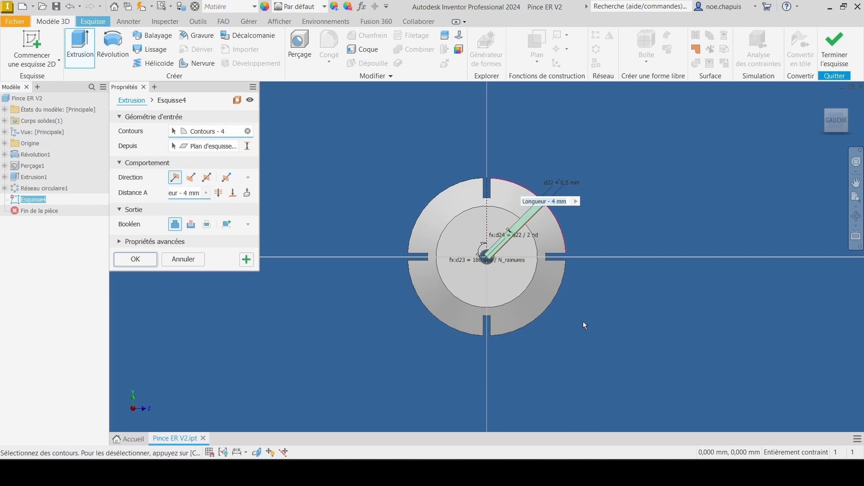
{"action": "middle_click_drag", "start_coordinate": [582, 322], "coordinate": [466, 325], "text": "shift"}
{"action": "left_click", "coordinate": [191, 178]}
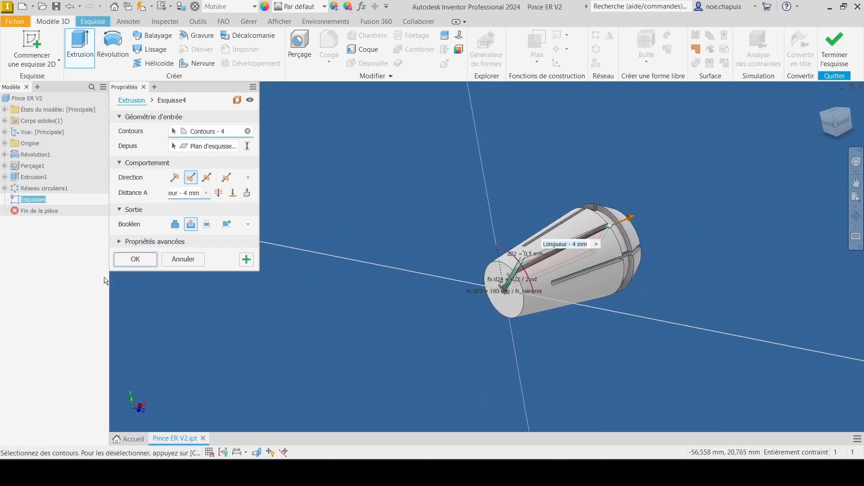
{"action": "left_click", "coordinate": [135, 259]}
Step: Pattern the new slot cut circularly around the bore axis over 360 deg, using N_rainures as the number of occurrences
{"action": "middle_click_drag", "start_coordinate": [661, 259], "coordinate": [546, 233], "text": "shift"}
{"action": "scroll", "coordinate": [490, 275], "scroll_direction": "up", "scroll_amount": 6}
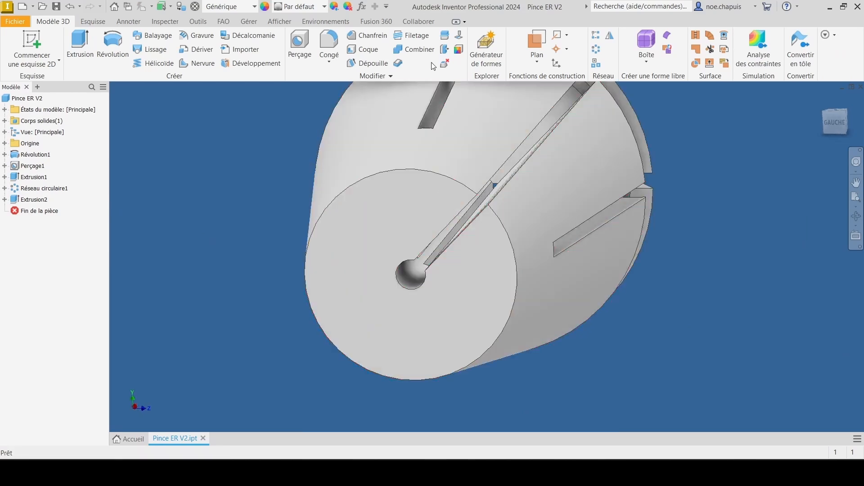
{"action": "left_click", "coordinate": [597, 49]}
{"action": "left_click", "coordinate": [35, 200]}
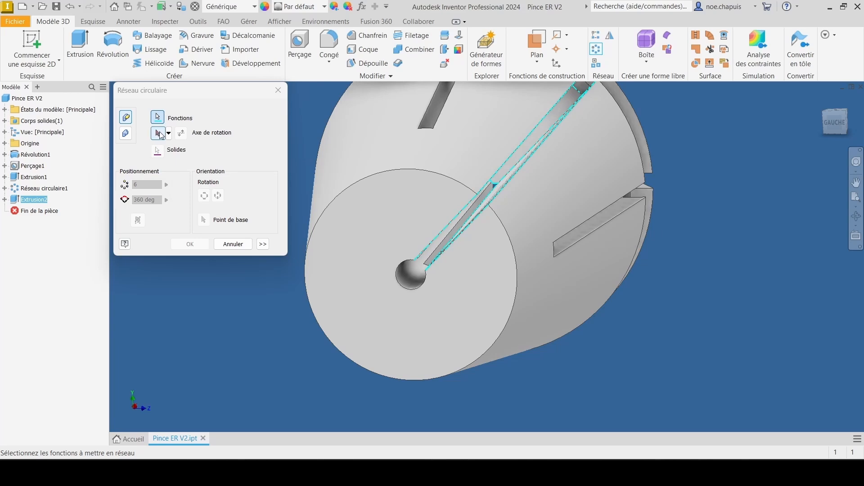
{"action": "left_click", "coordinate": [407, 271]}
{"action": "left_click", "coordinate": [166, 185]}
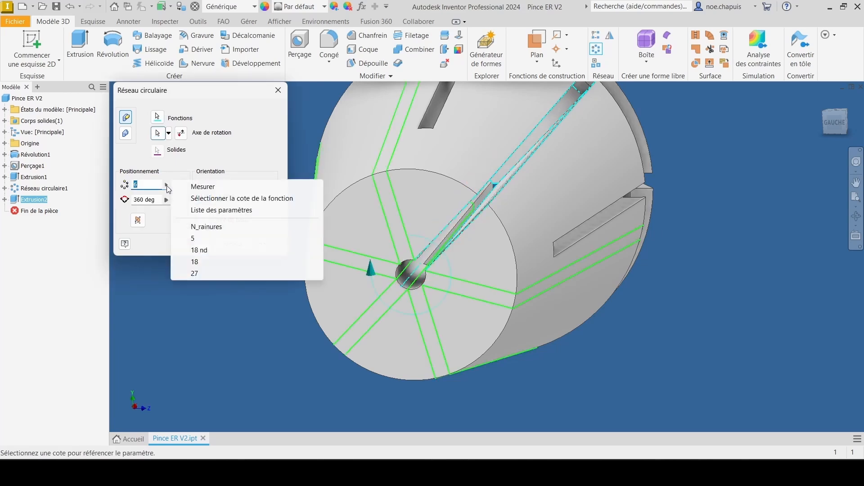
{"action": "left_click", "coordinate": [206, 227]}
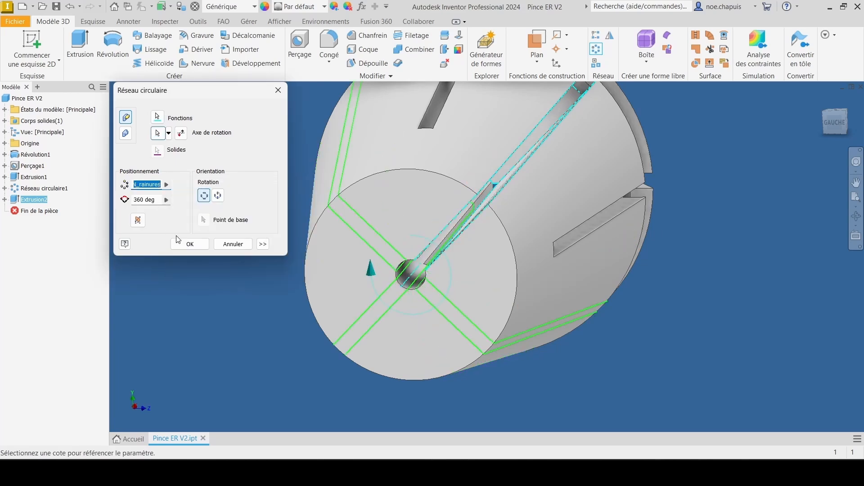
{"action": "left_click", "coordinate": [188, 242]}
Step: Create an iPart from the collet with its user parameters as table columns
{"action": "middle_click_drag", "start_coordinate": [455, 221], "coordinate": [414, 298], "text": "shift"}
{"action": "scroll", "coordinate": [453, 263], "scroll_direction": "down", "scroll_amount": 5}
{"action": "mouse_move", "coordinate": [453, 261]}
{"action": "middle_mouse_down", "text": "shift"}
{"action": "mouse_move", "coordinate": [394, 241]}
{"action": "mouse_move", "coordinate": [375, 255]}
{"action": "mouse_move", "coordinate": [444, 260]}
{"action": "middle_mouse_up", "text": "shift"}
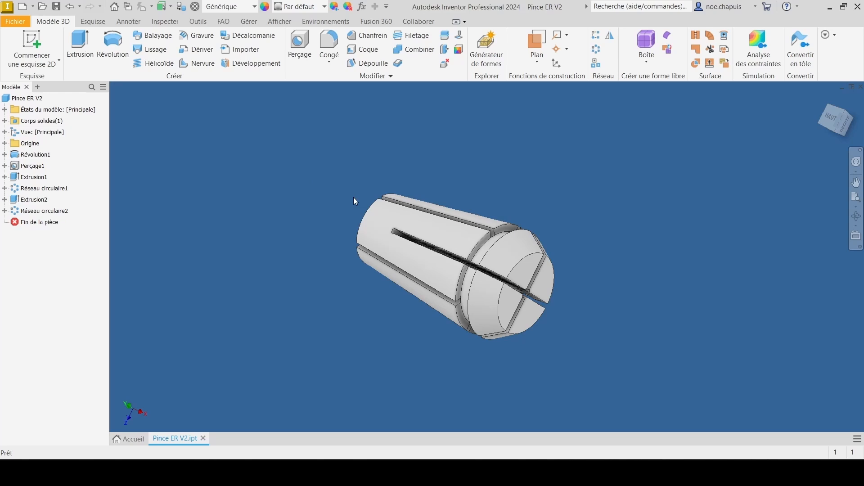
{"action": "left_click", "coordinate": [249, 21]}
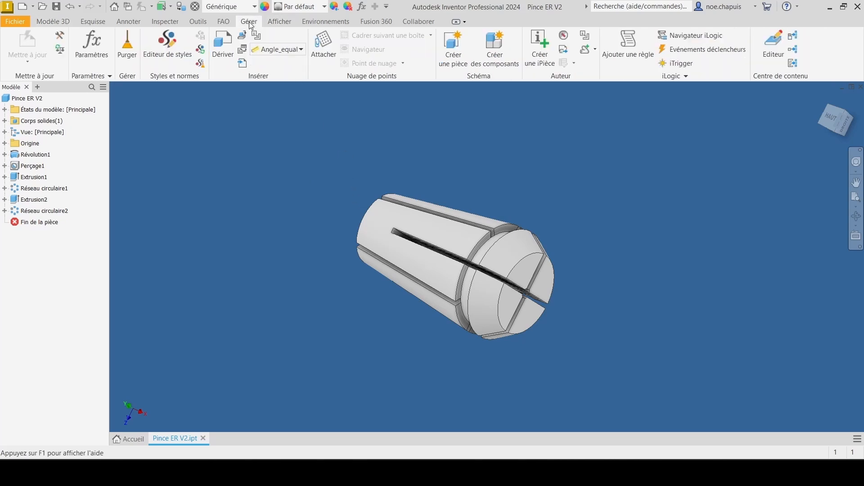
{"action": "left_click", "coordinate": [540, 49]}
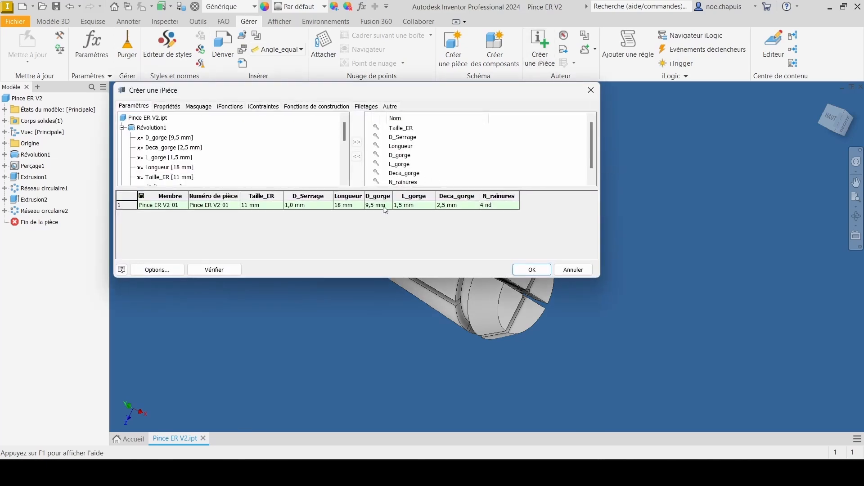
{"action": "left_click", "coordinate": [526, 269]}
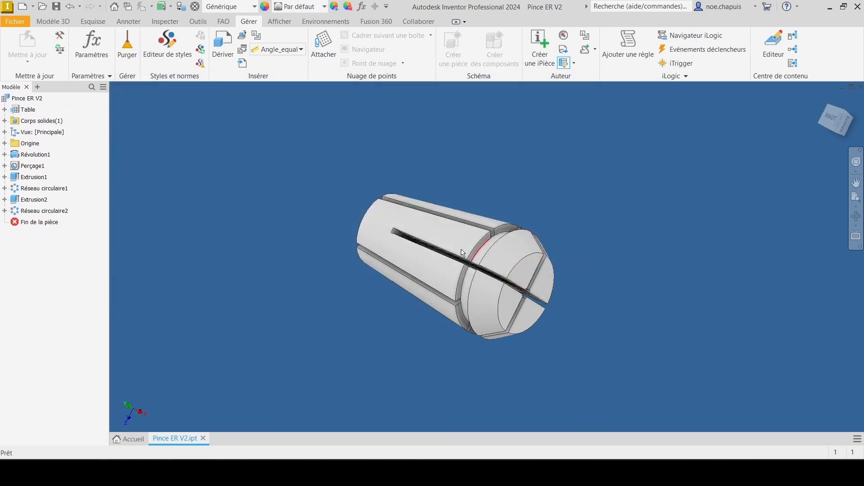
Step: Open the iPart table for editing in a spreadsheet and review its member row
{"action": "left_click", "coordinate": [4, 110]}
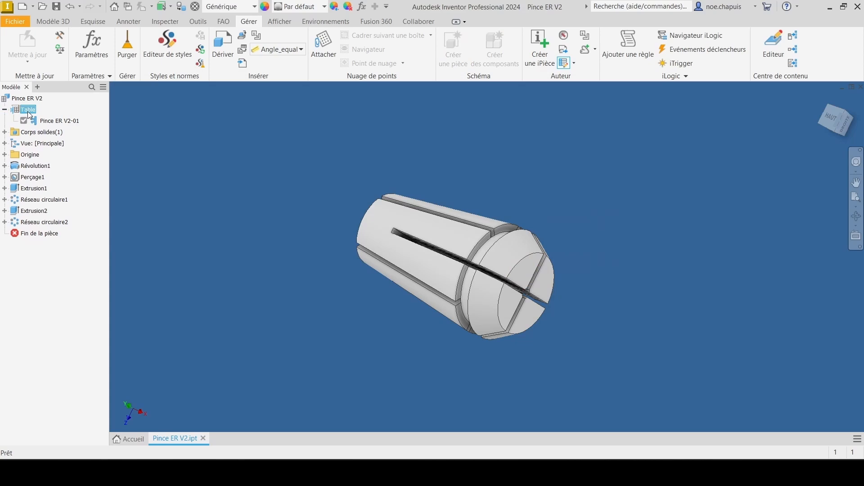
{"action": "right_click", "coordinate": [25, 113]}
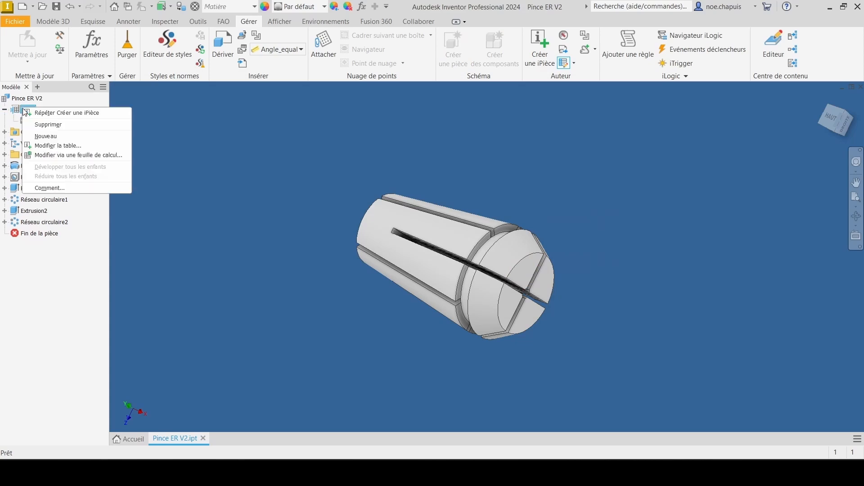
{"action": "left_click", "coordinate": [70, 155]}
{"action": "left_click", "coordinate": [396, 250]}
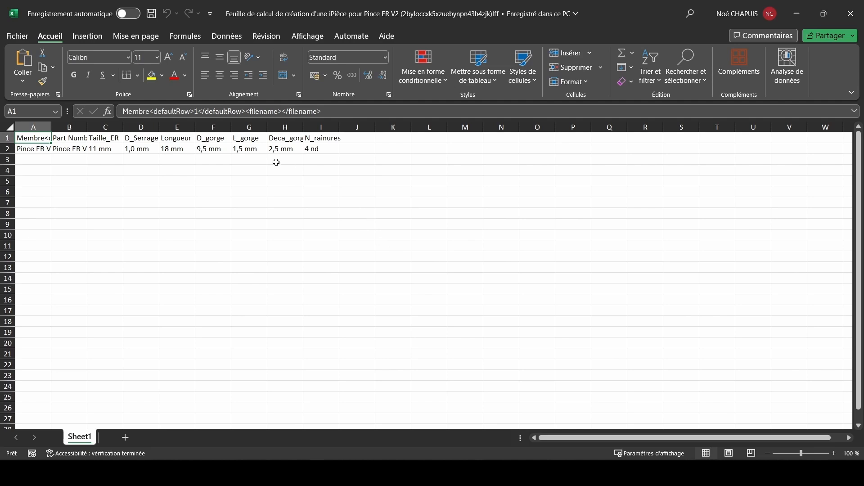
{"action": "left_click_drag", "start_coordinate": [36, 153], "coordinate": [314, 233]}
{"action": "left_click", "coordinate": [288, 192]}
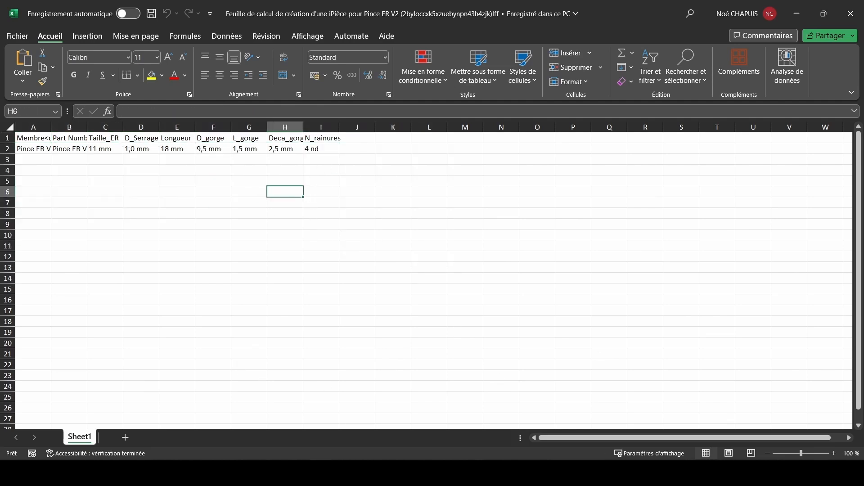
Step: Switch to the Pince ER TutoUsinage workbook and copy the collet data in A2:I86
{"action": "left_click", "coordinate": [464, 473]}
{"action": "left_click", "coordinate": [464, 473]}
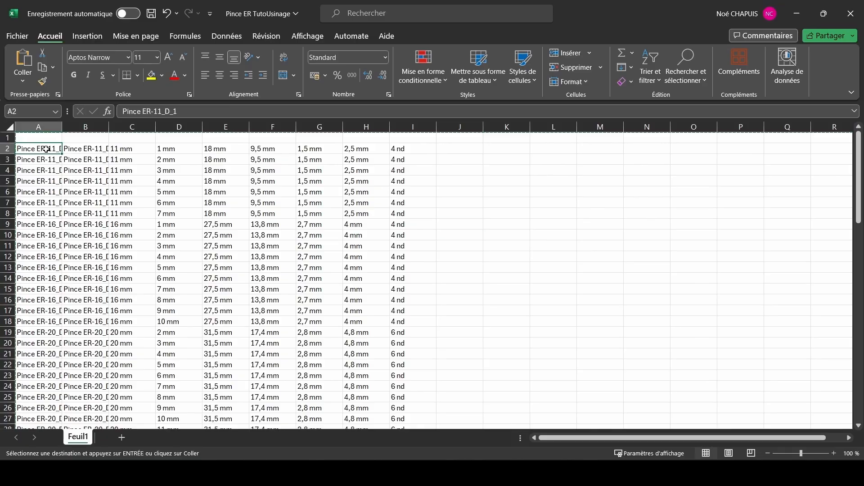
{"action": "left_click", "coordinate": [506, 171]}
{"action": "left_click_drag", "start_coordinate": [58, 148], "coordinate": [406, 411]}
{"action": "key", "text": "ctrl+c"}
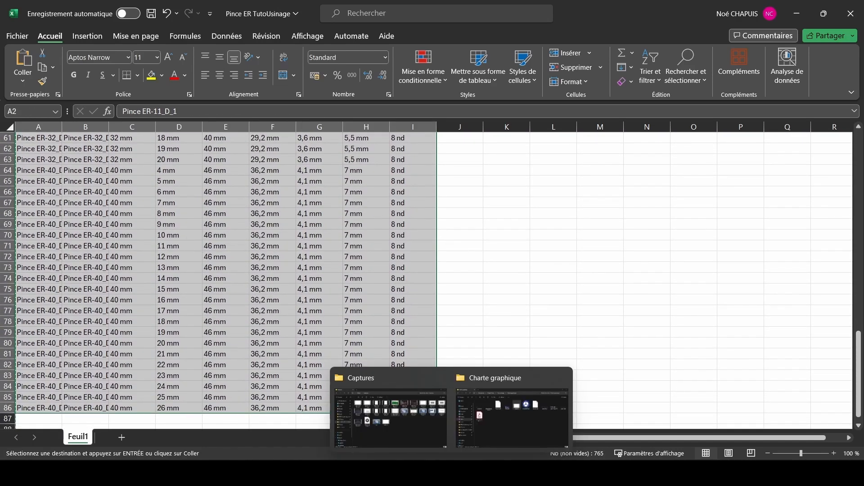
Step: Paste the copied collet rows into the iPart spreadsheet from cell A2 and fit column A to its contents
{"action": "left_click", "coordinate": [609, 438]}
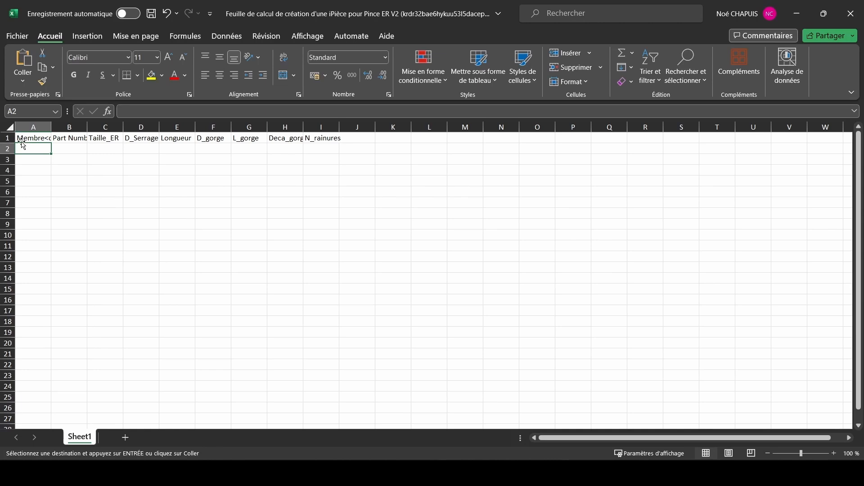
{"action": "key", "text": "ctrl+v"}
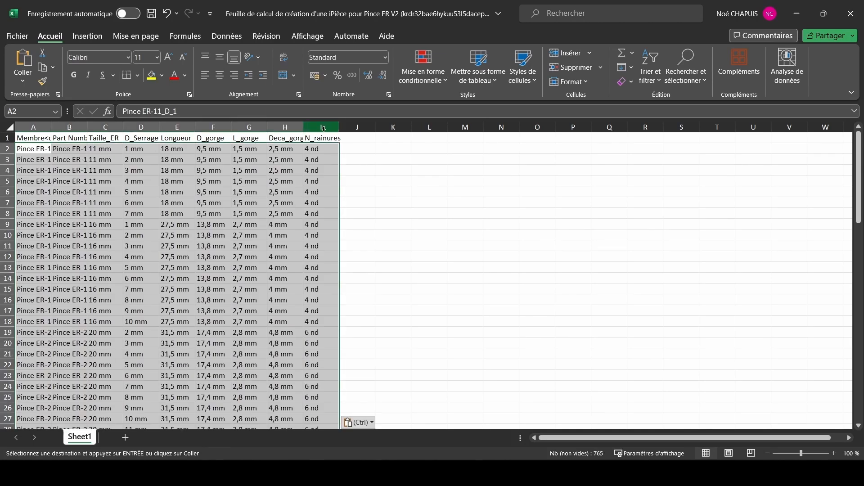
{"action": "left_click", "coordinate": [378, 152]}
{"action": "double_click", "coordinate": [52, 127]}
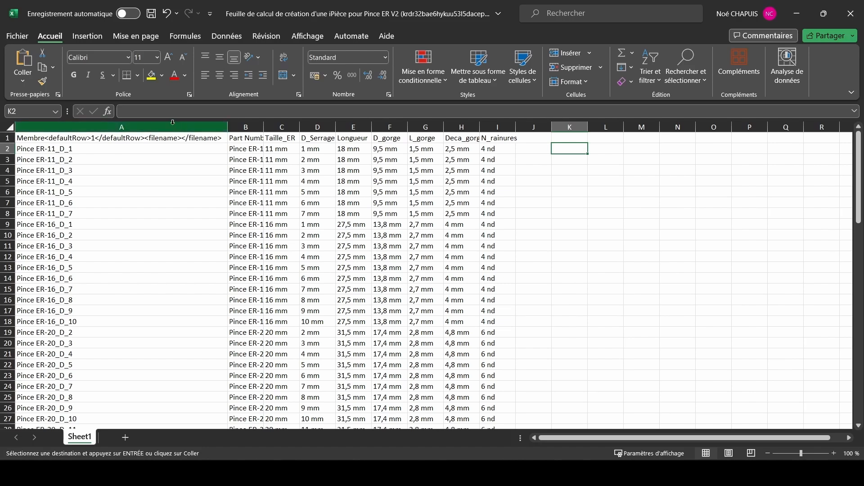
Step: Save and close the iPart spreadsheet, then close the Pince ER TutoUsinage workbook and return to Inventor
{"action": "left_click", "coordinate": [151, 13]}
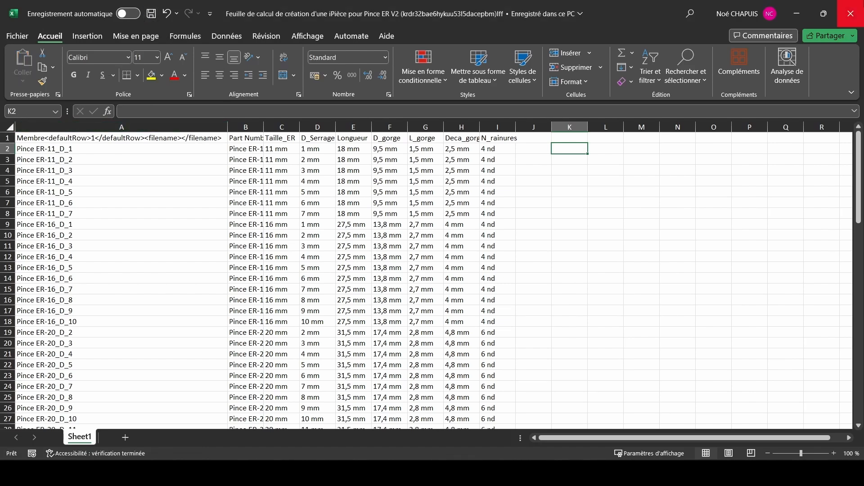
{"action": "left_click", "coordinate": [851, 14]}
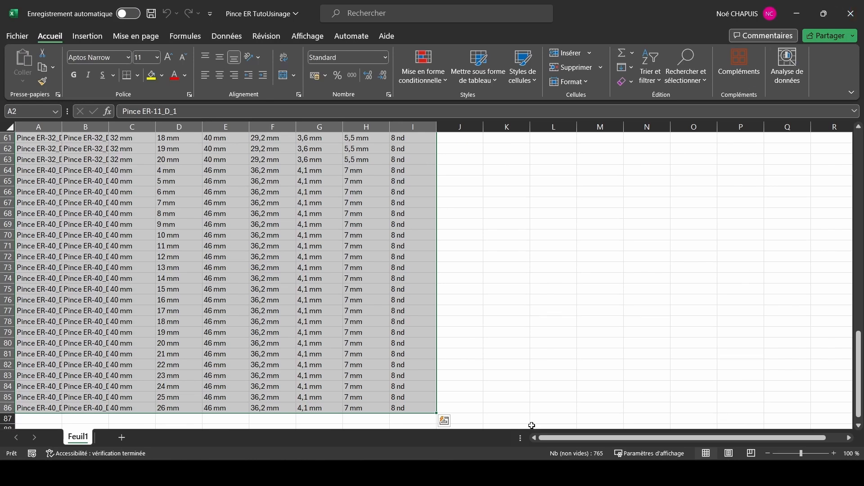
{"action": "left_click", "coordinate": [380, 472]}
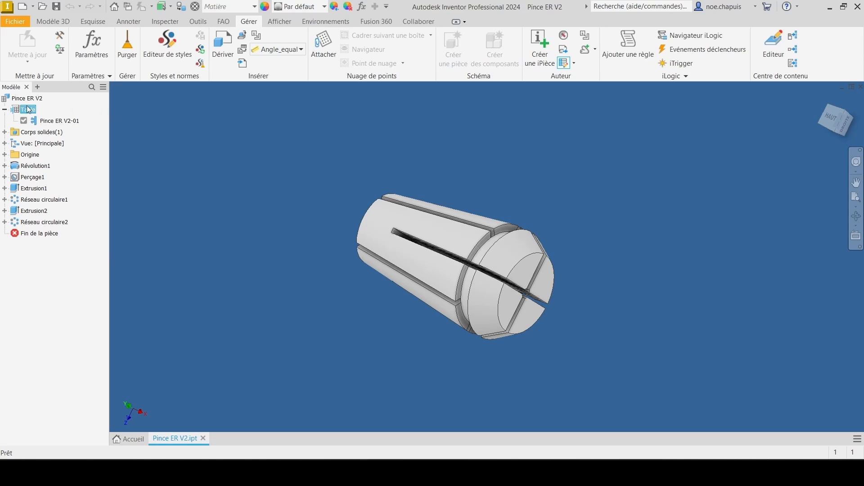
{"action": "left_click", "coordinate": [399, 473]}
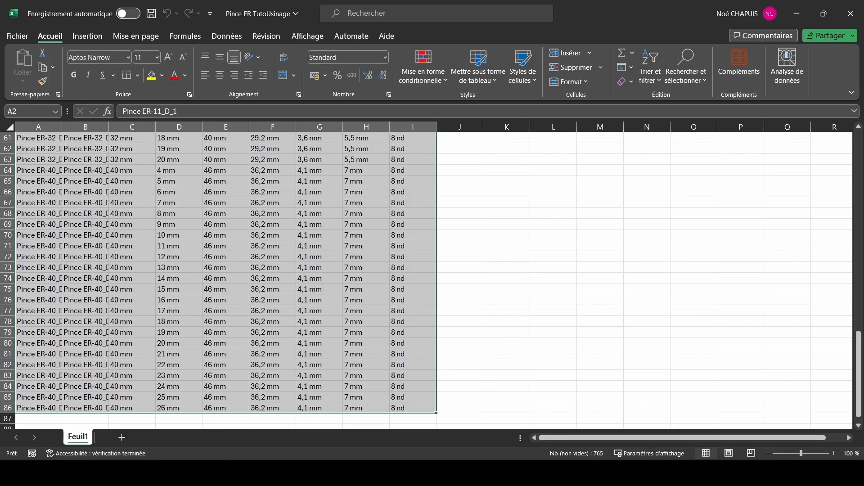
{"action": "left_click", "coordinate": [517, 254]}
{"action": "scroll", "coordinate": [482, 205], "scroll_direction": "up", "scroll_amount": 20}
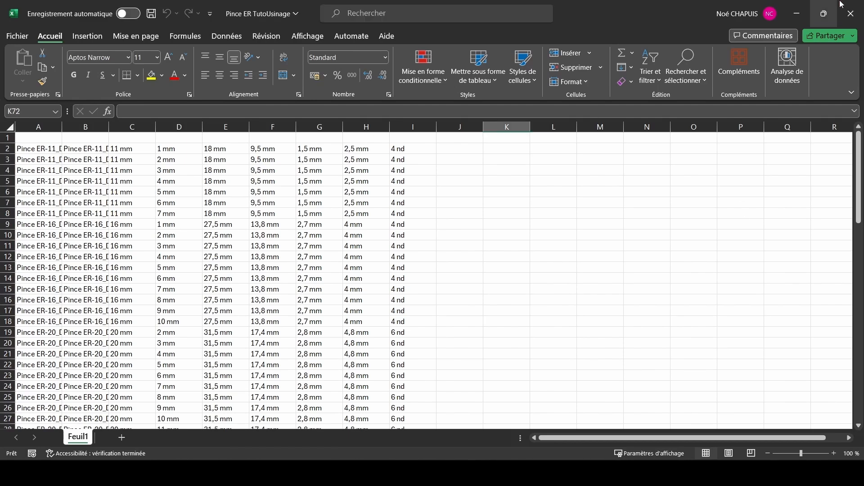
{"action": "left_click", "coordinate": [851, 14]}
{"action": "left_click", "coordinate": [443, 317]}
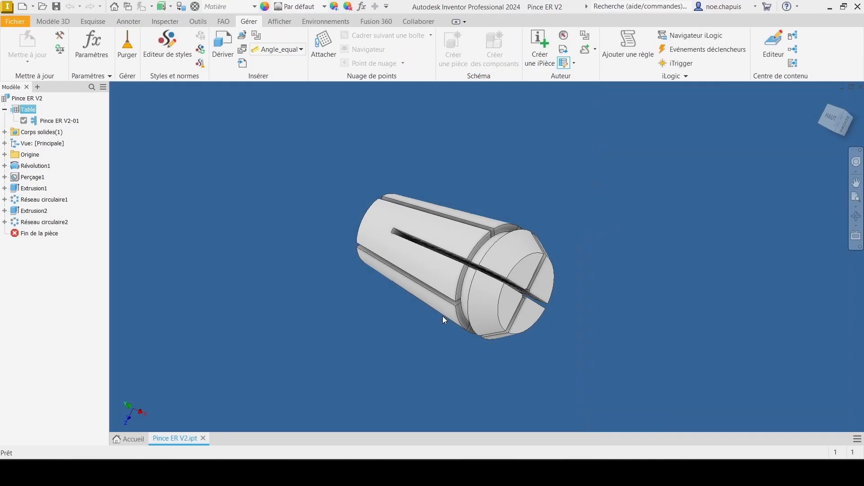
Step: Update the part from the edited iPart table and activate the member Pince ER-40_D_25
{"action": "double_click", "coordinate": [22, 109]}
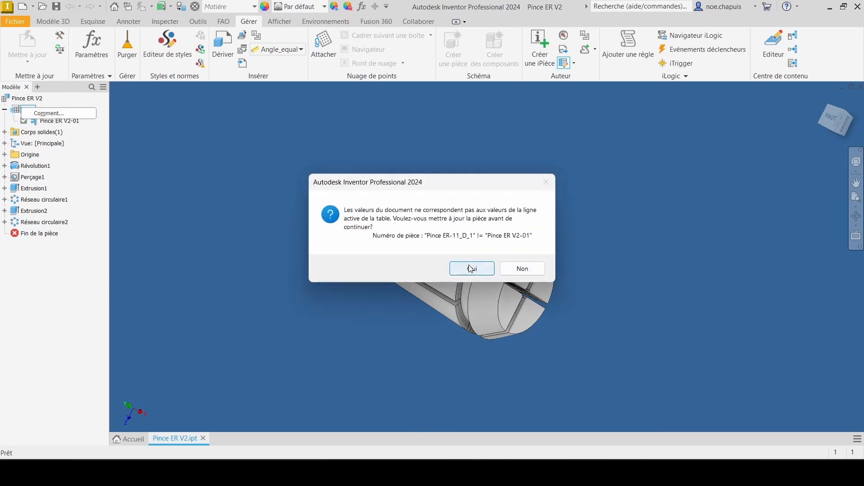
{"action": "left_click", "coordinate": [470, 269]}
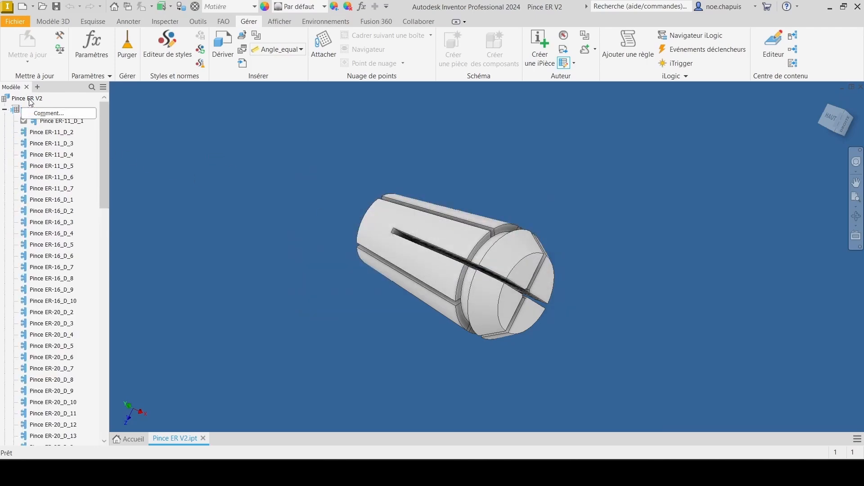
{"action": "left_click_drag", "start_coordinate": [107, 134], "coordinate": [86, 380]}
{"action": "double_click", "coordinate": [52, 312]}
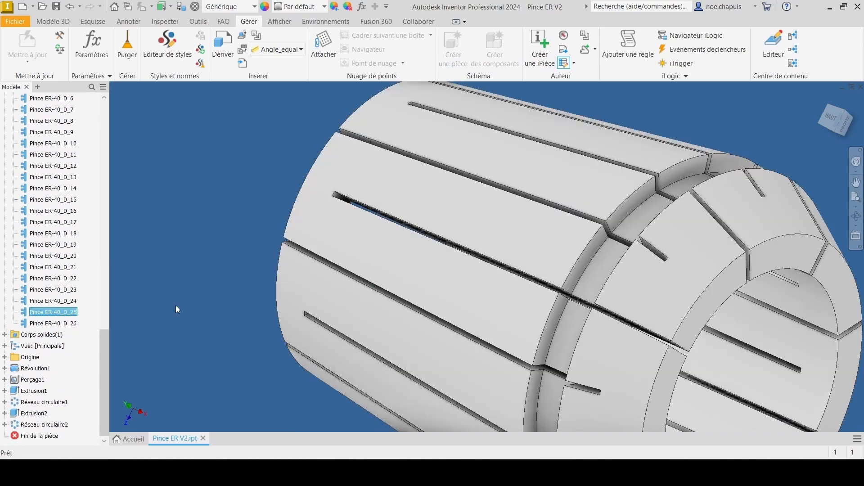
Step: Measure the diameter of the collet's inner bore face
{"action": "middle_click_drag", "start_coordinate": [701, 272], "coordinate": [488, 212]}
{"action": "scroll", "coordinate": [488, 211], "scroll_direction": "up", "scroll_amount": 5}
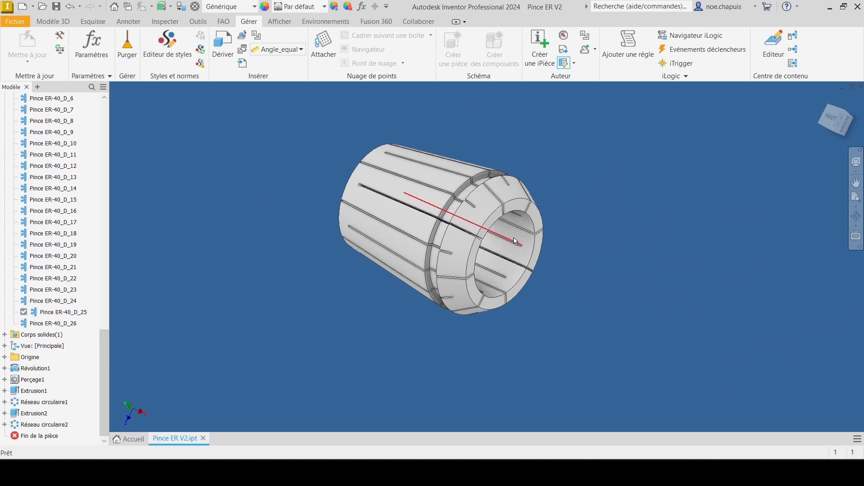
{"action": "key", "text": "m"}
{"action": "left_click", "coordinate": [524, 250]}
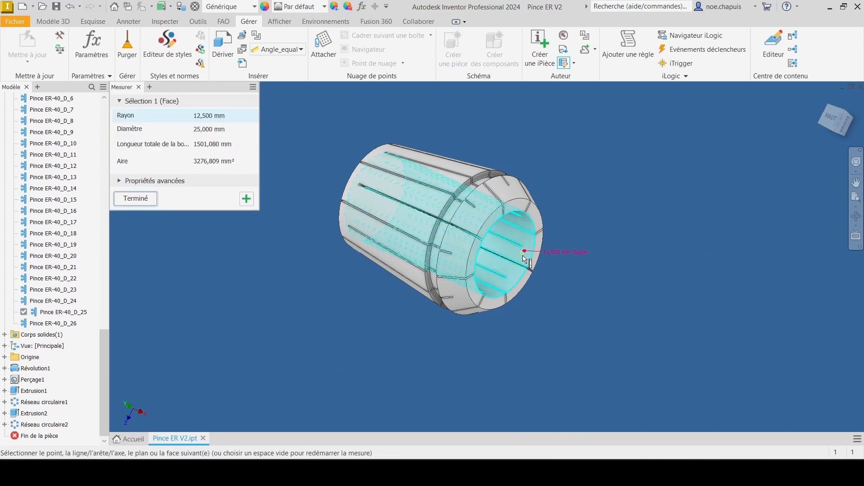
{"action": "left_click", "coordinate": [136, 198]}
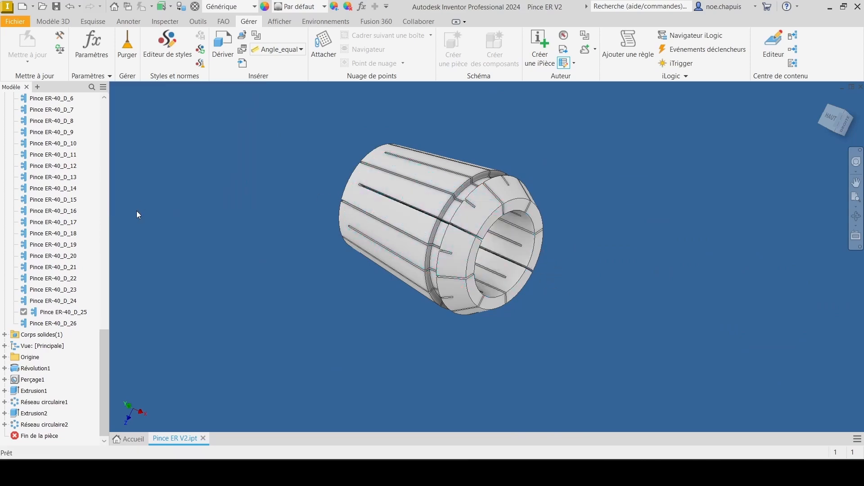
Step: Open the iPart table for editing and set the Taille_ER parameter as key 1
{"action": "left_click_drag", "start_coordinate": [106, 352], "coordinate": [89, 108]}
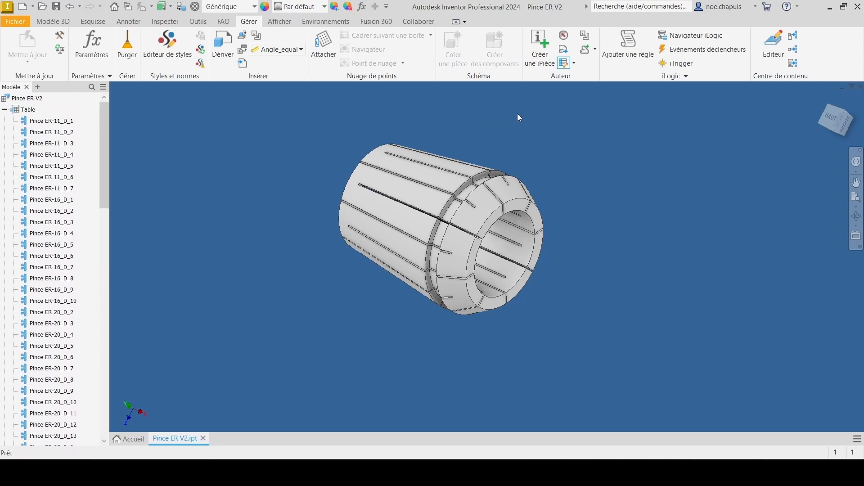
{"action": "left_click", "coordinate": [536, 43]}
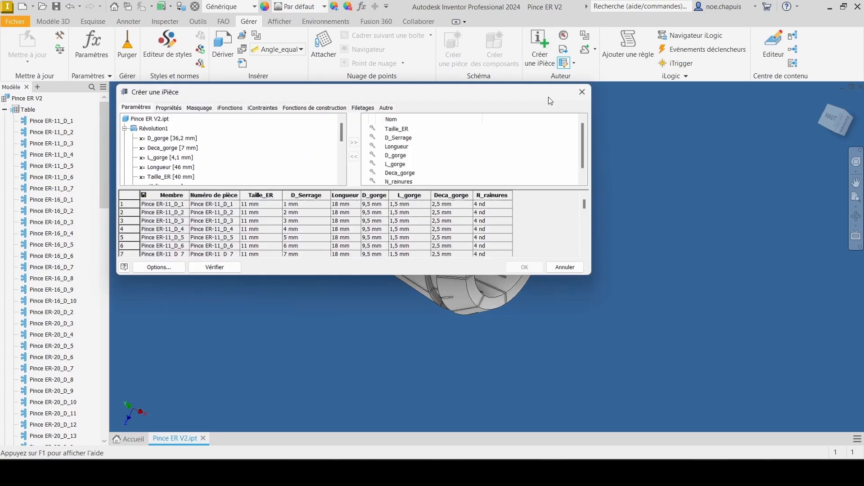
{"action": "left_click", "coordinate": [406, 132]}
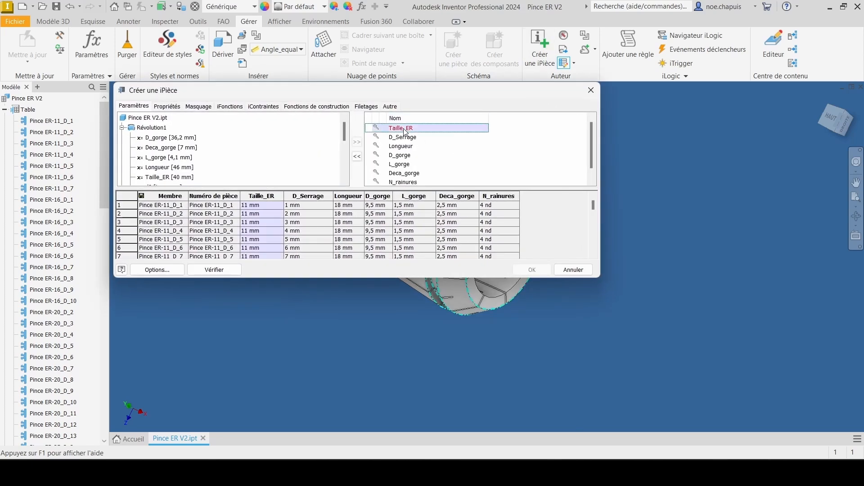
{"action": "right_click", "coordinate": [406, 132]}
{"action": "mouse_move", "coordinate": [554, 152]}
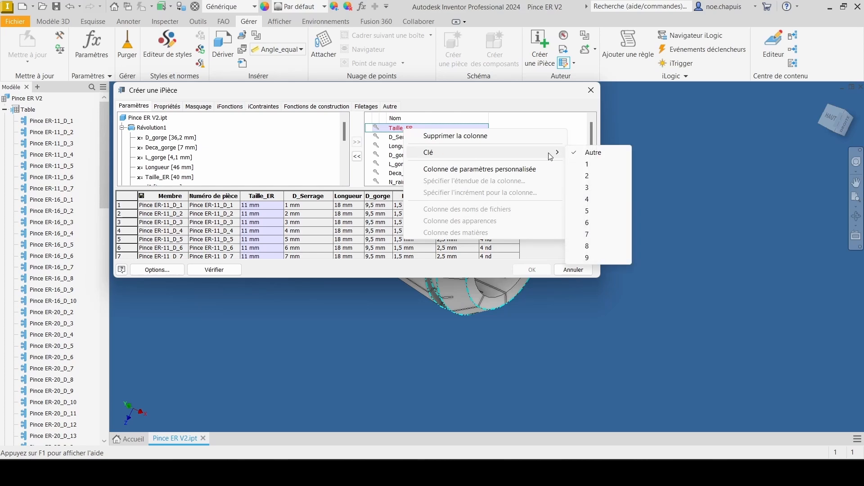
{"action": "left_click", "coordinate": [591, 164]}
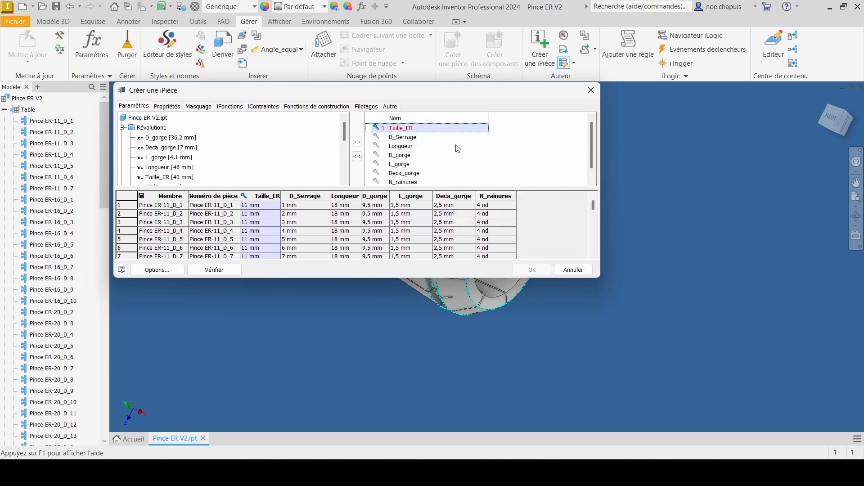
Step: Set the D_Serrage parameter as key 2 and apply the iPart table changes
{"action": "left_click", "coordinate": [407, 138]}
{"action": "right_click", "coordinate": [410, 141]}
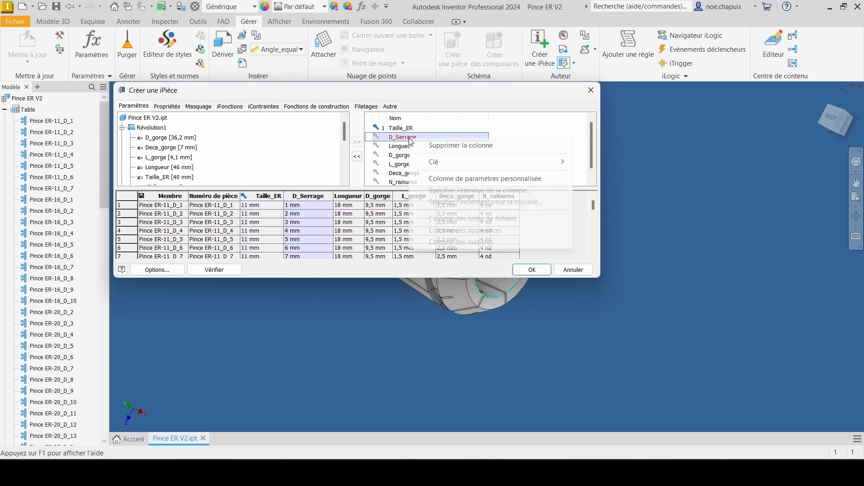
{"action": "mouse_move", "coordinate": [495, 162]}
{"action": "left_click", "coordinate": [600, 184]}
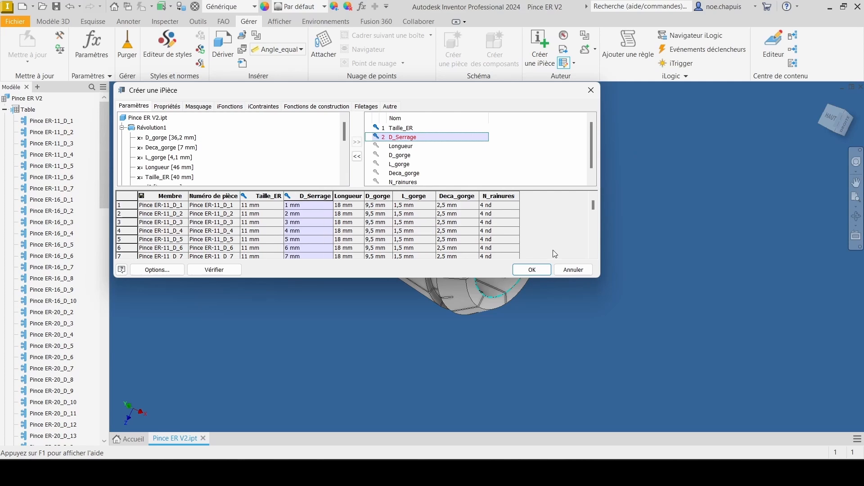
{"action": "left_click", "coordinate": [532, 269]}
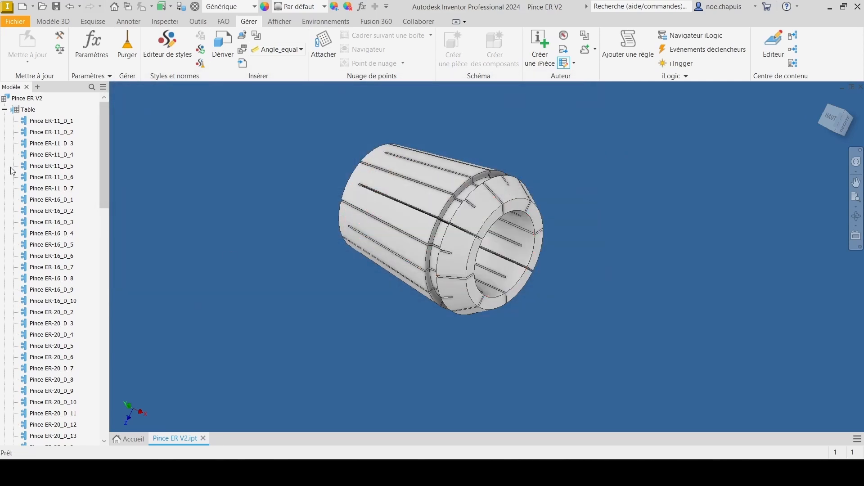
Step: List the members of the iPart table in the browser by key instead of by member name
{"action": "left_click", "coordinate": [30, 109]}
{"action": "right_click", "coordinate": [31, 110]}
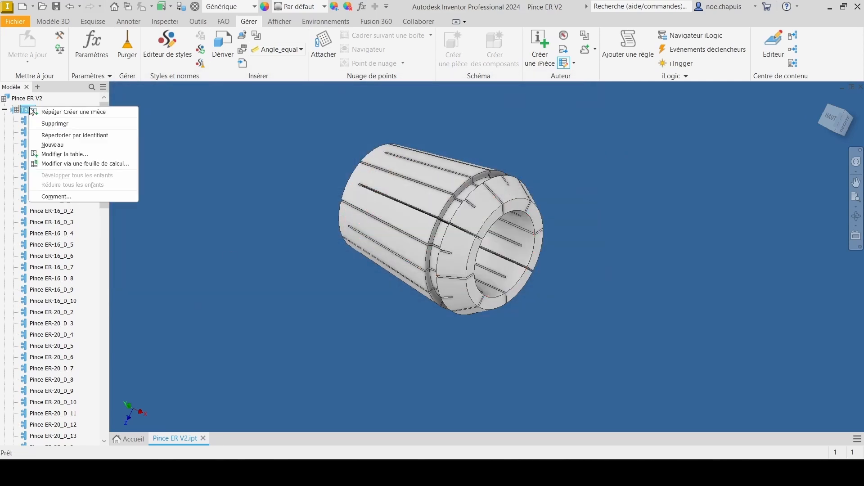
{"action": "left_click", "coordinate": [67, 136]}
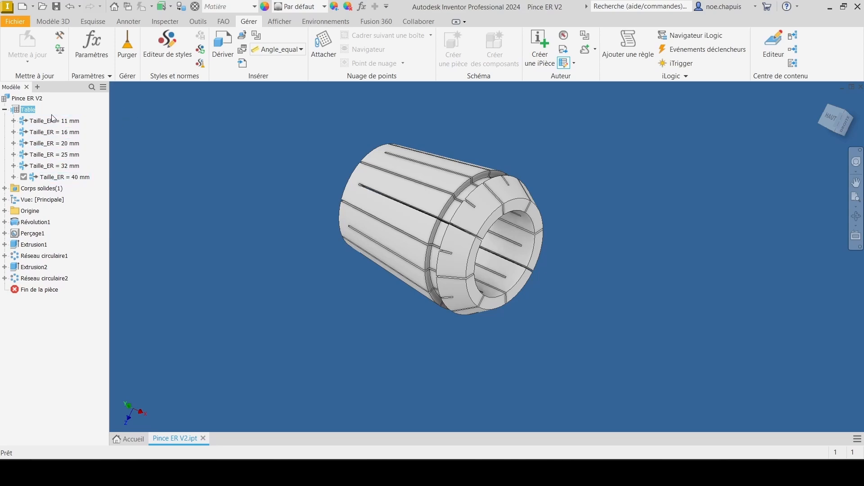
Step: Activate the iPart member with Taille_ER = 20 mm and D_Serrage = 6 mm and inspect the collet
{"action": "left_click", "coordinate": [48, 144]}
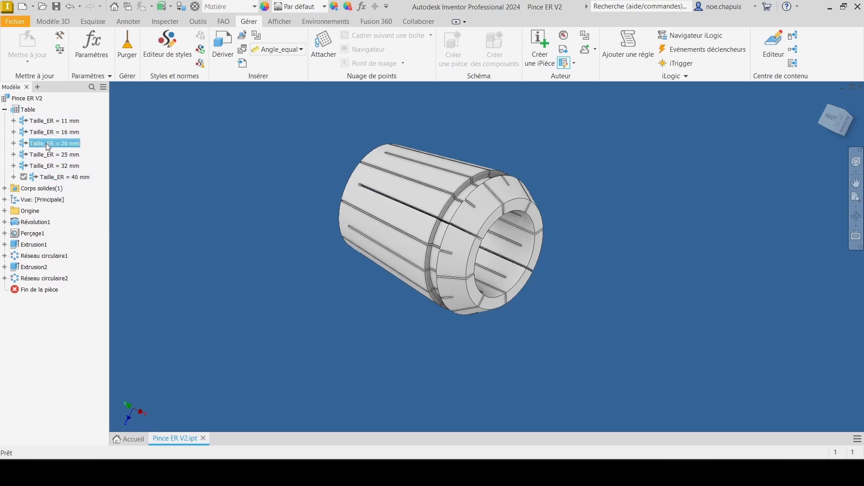
{"action": "left_click", "coordinate": [14, 143]}
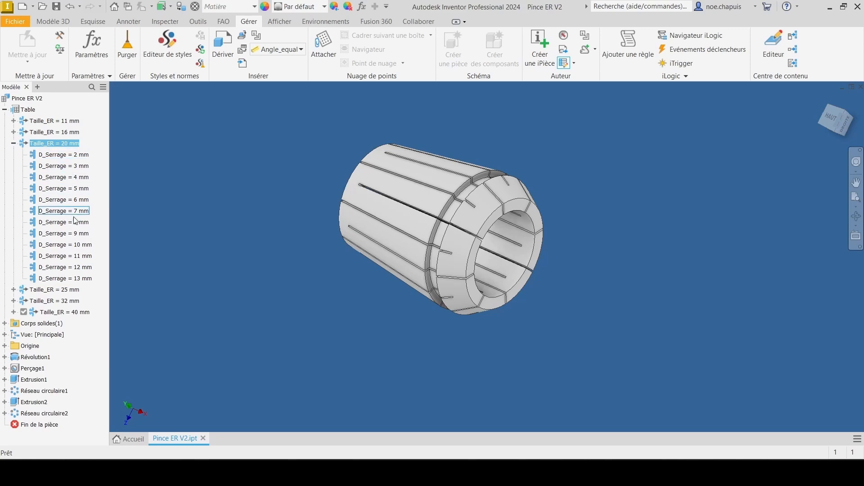
{"action": "double_click", "coordinate": [49, 203]}
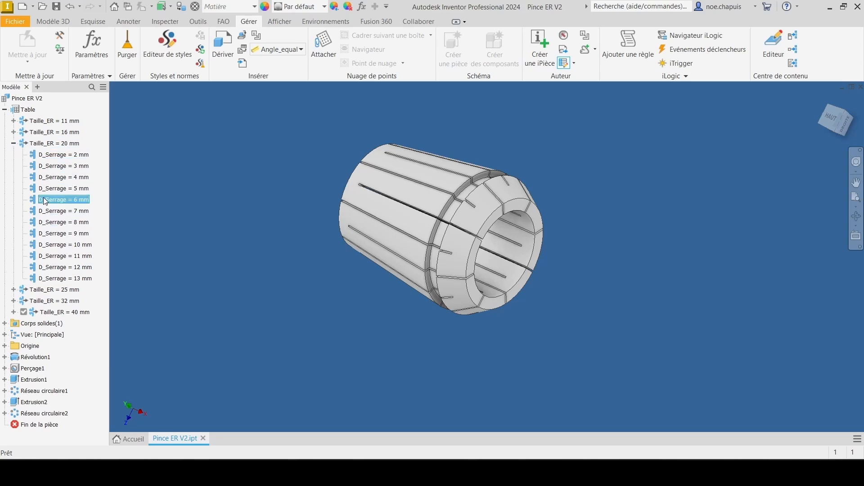
{"action": "scroll", "coordinate": [466, 239], "scroll_direction": "down", "scroll_amount": 5}
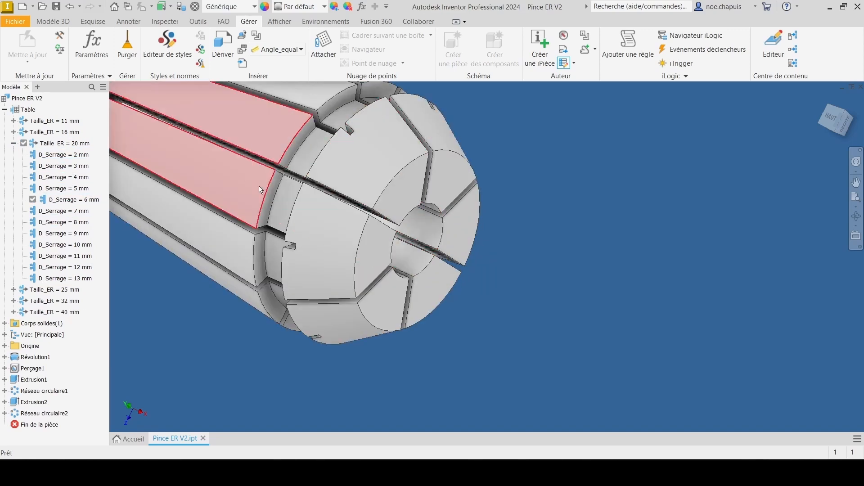
{"action": "scroll", "coordinate": [279, 180], "scroll_direction": "up", "scroll_amount": 3}
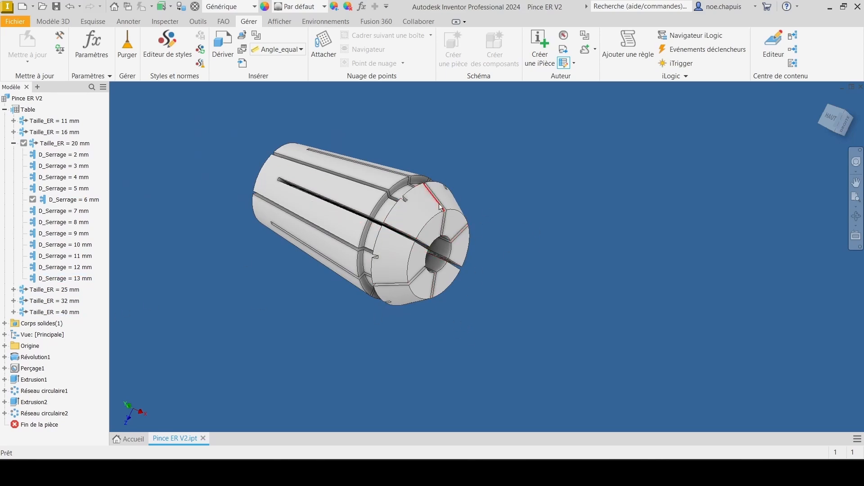
Step: Activate the Taille_ER = 11 mm member with D_Serrage = 1 mm, and switch to the Taille_ER = 40 mm member with D_Serrage = 11 mm
{"action": "left_click", "coordinate": [54, 120]}
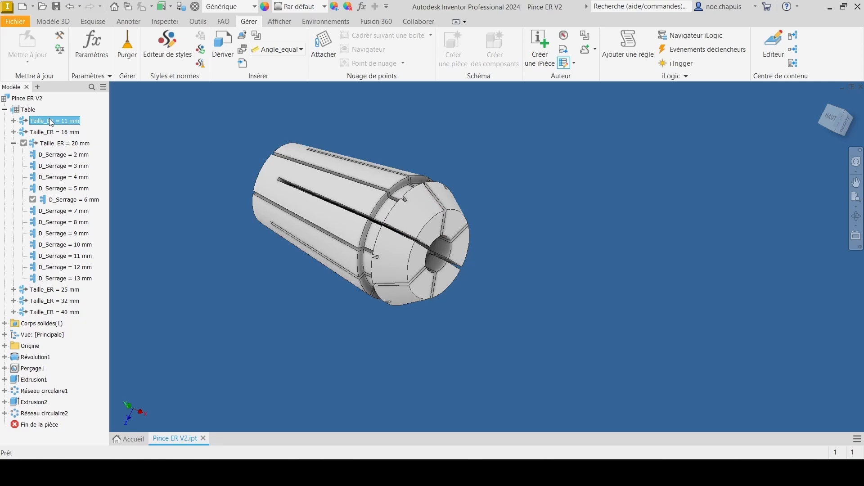
{"action": "double_click", "coordinate": [16, 121]}
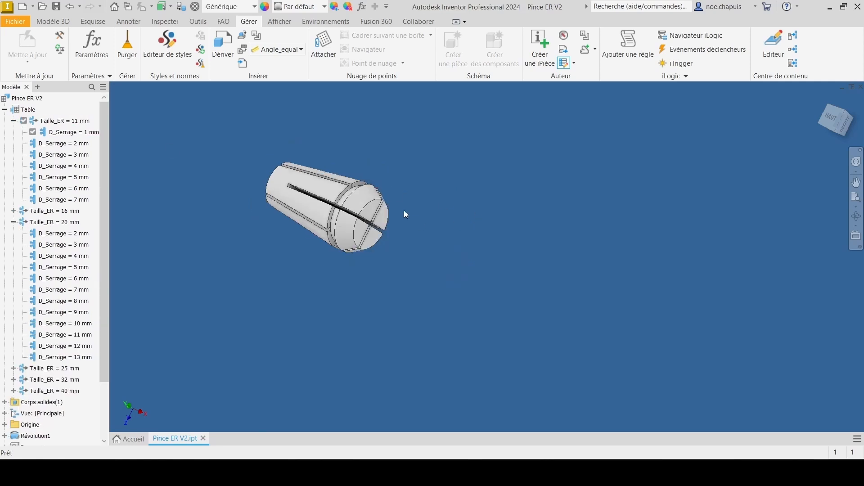
{"action": "left_click", "coordinate": [13, 391]}
{"action": "double_click", "coordinate": [79, 268]}
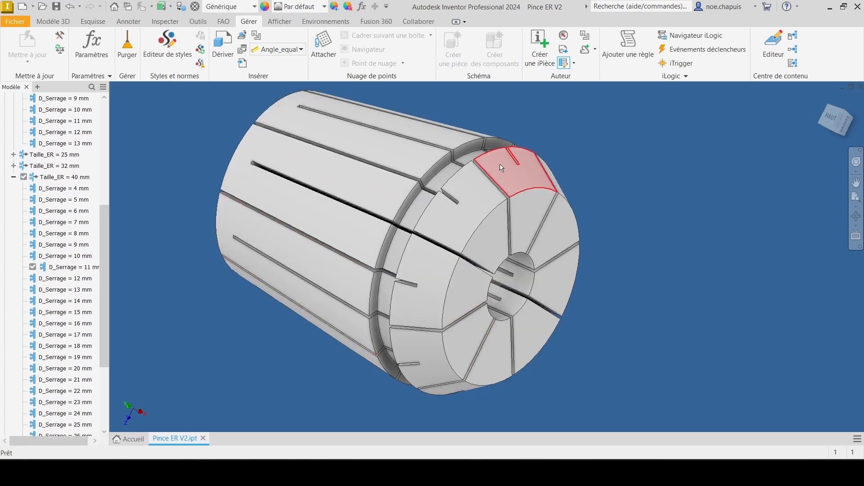
{"action": "scroll", "coordinate": [498, 169], "scroll_direction": "down", "scroll_amount": 3}
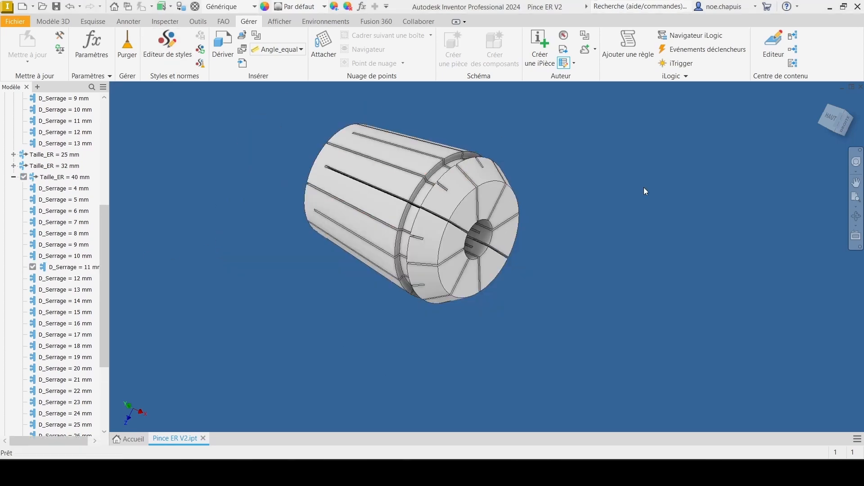